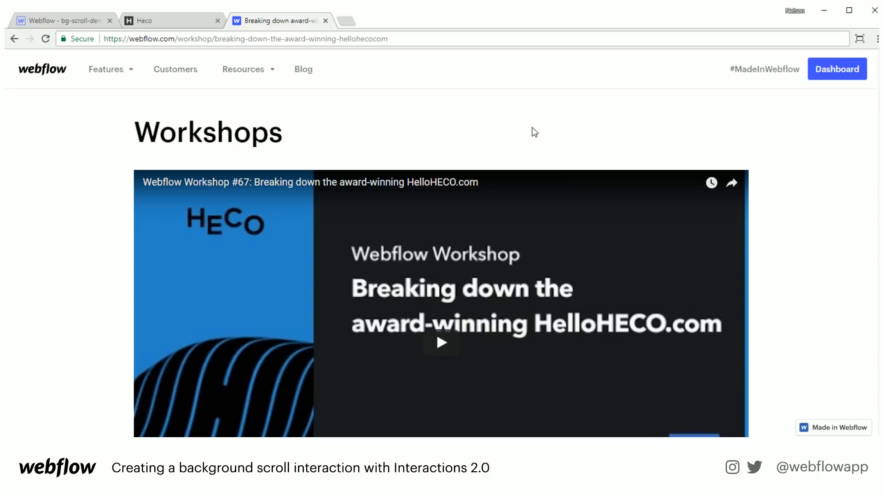
- Switch to the helloheco.com homepage with its animated striped wave background
scroll(801, 191, down, 3)
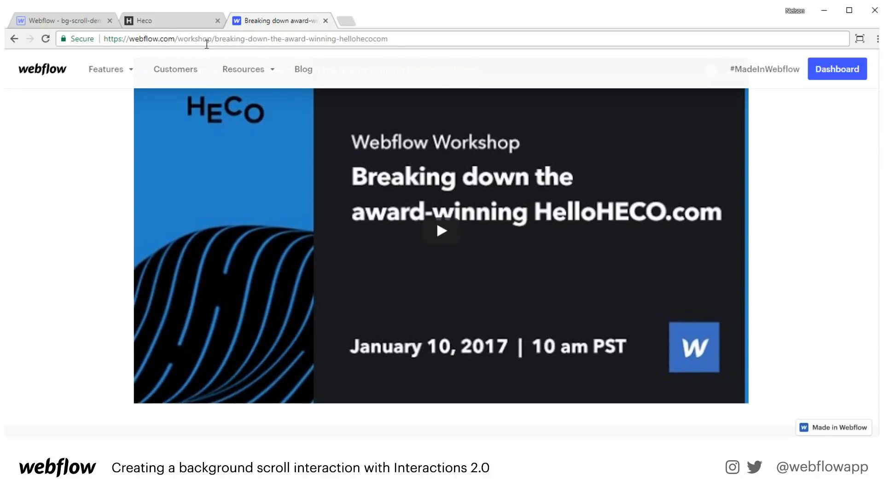
click(168, 22)
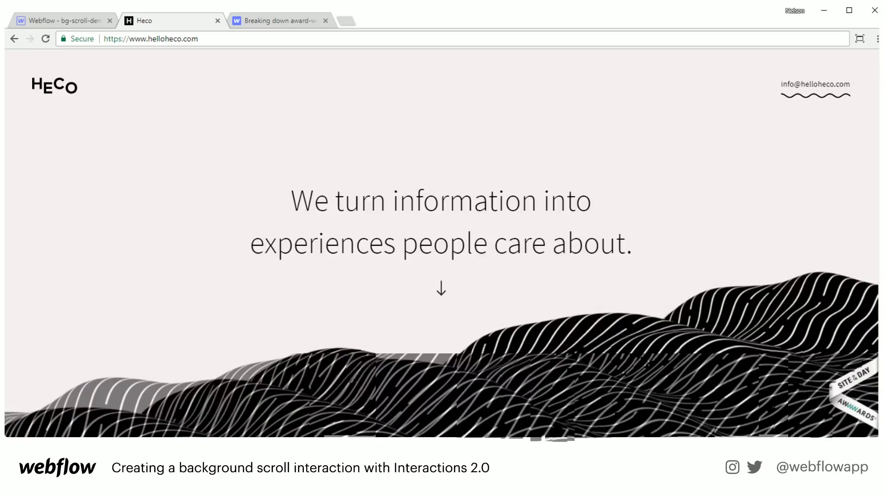
- Scroll helloheco.com's fading section backgrounds down to the contact section, then go back to the workshop page
scroll(441, 231, down, 5)
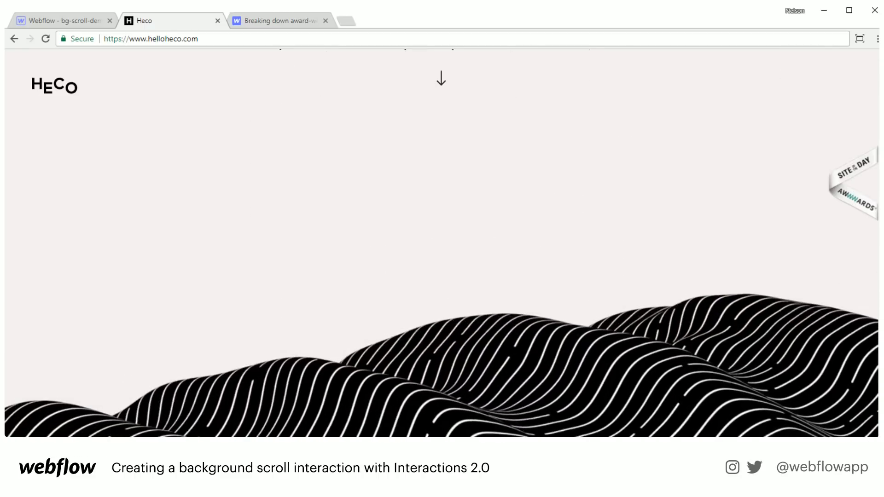
scroll(441, 243, down, 3)
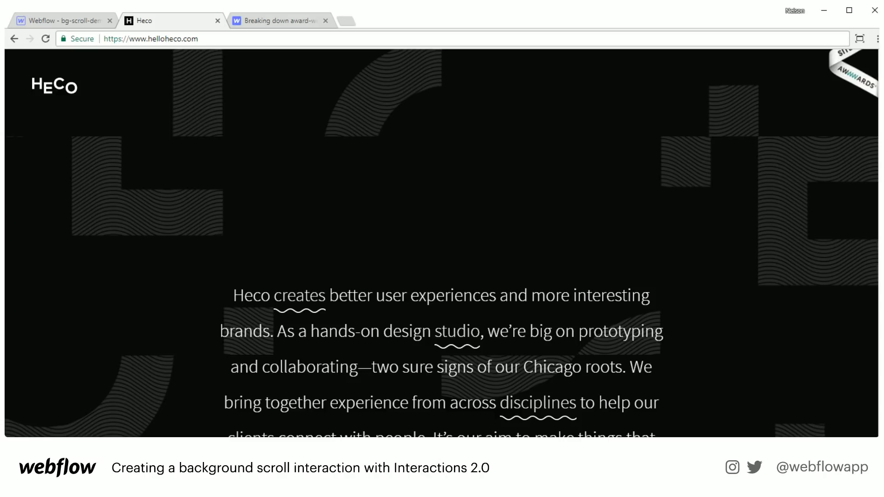
scroll(442, 294, down, 10)
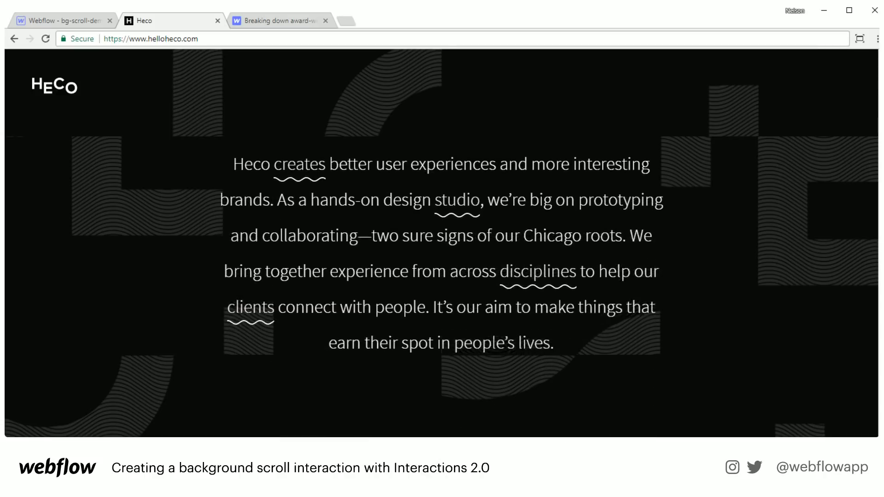
scroll(442, 276, down, 5)
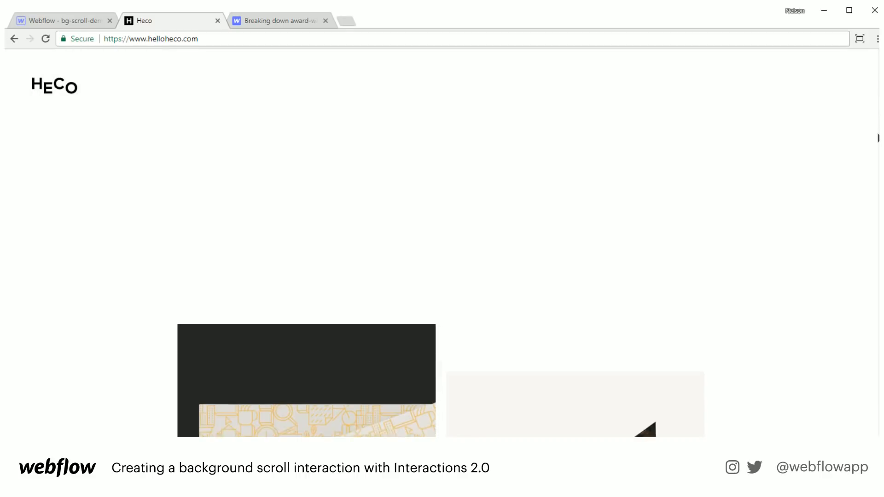
scroll(876, 145, down, 1)
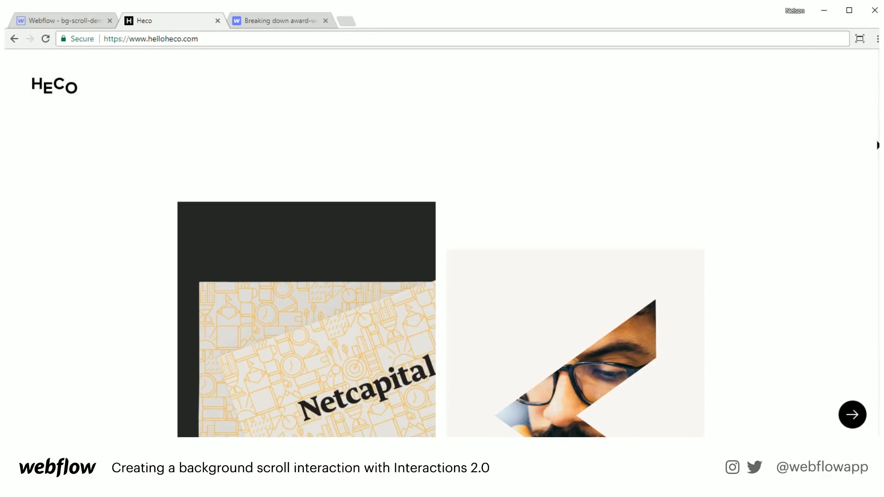
scroll(877, 145, down, 1)
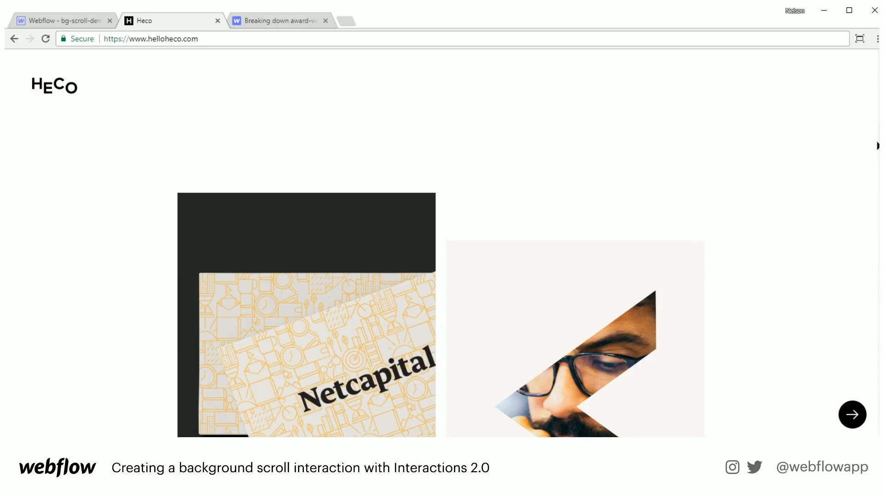
scroll(877, 146, down, 15)
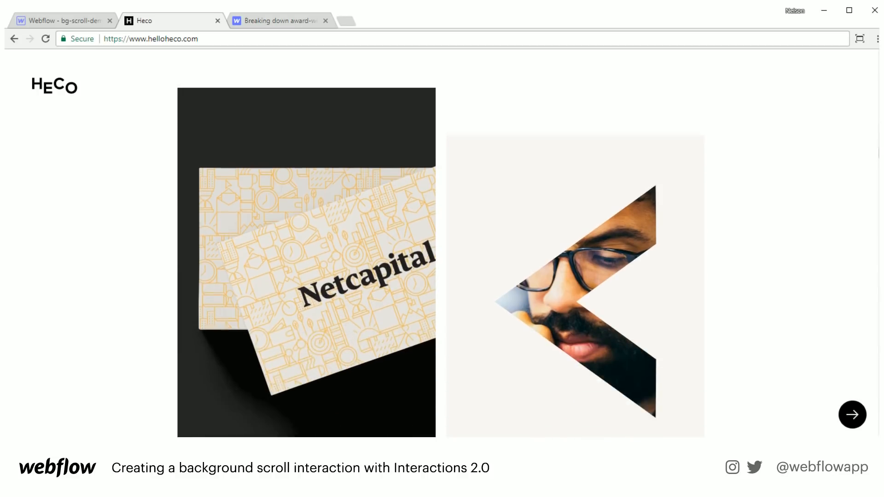
scroll(877, 189, down, 15)
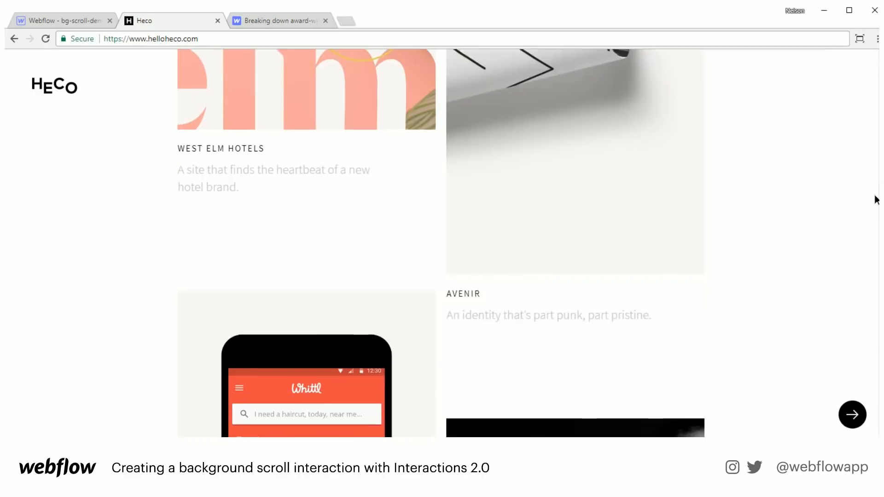
scroll(874, 249, down, 10)
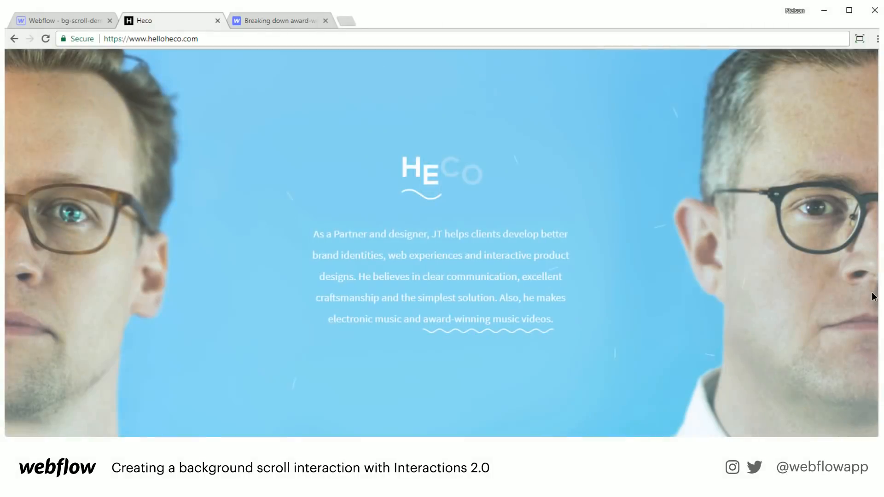
drag(872, 294, 877, 418)
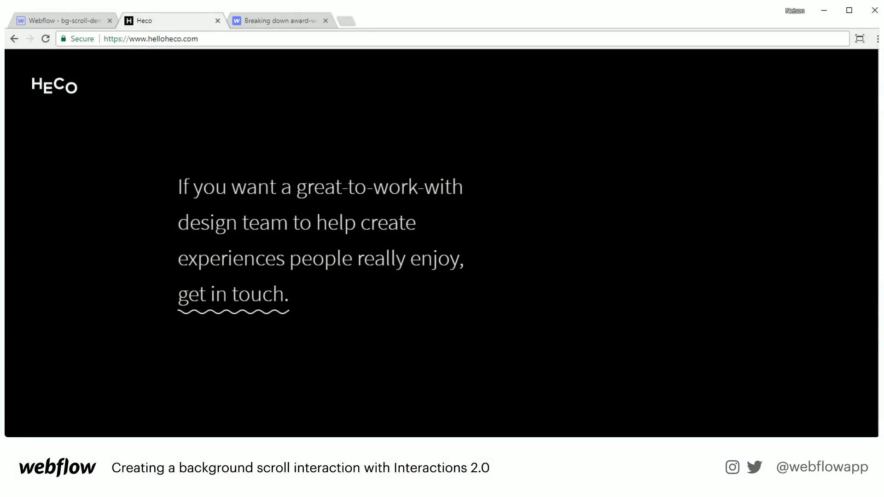
click(286, 24)
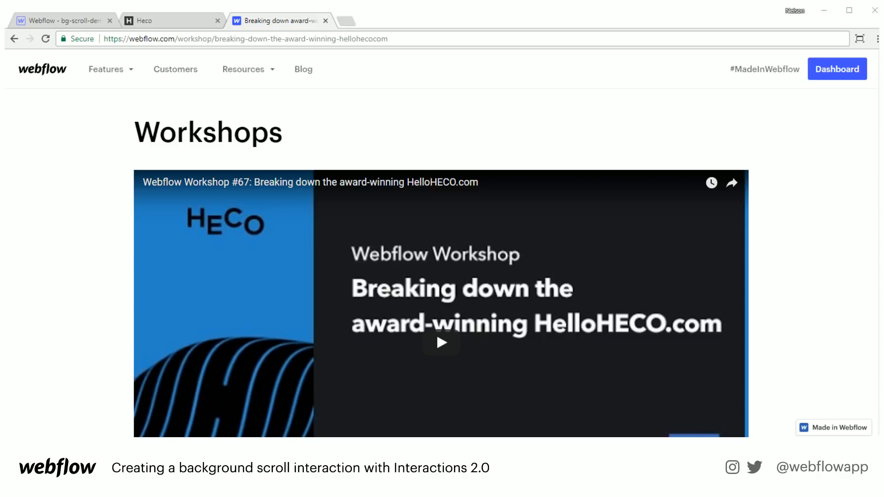
- Scroll once more through HelloHECO's fading backgrounds, then close the HelloHECO tab
click(201, 25)
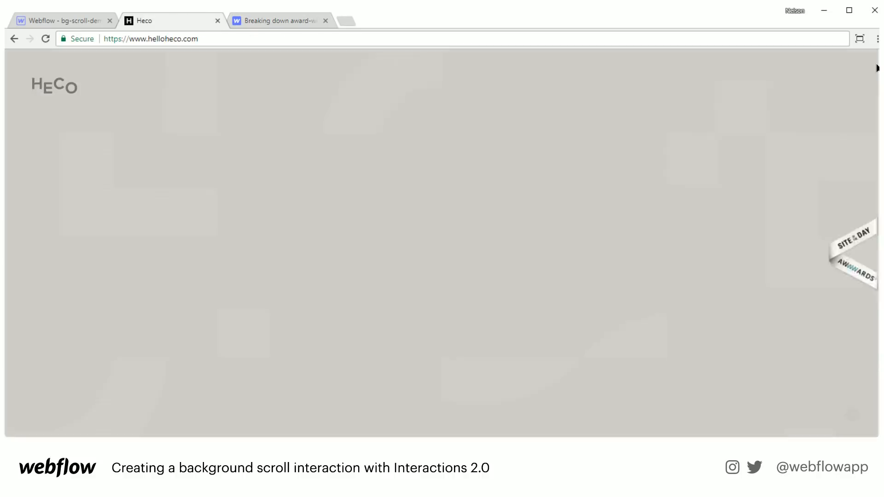
scroll(441, 243, down, 5)
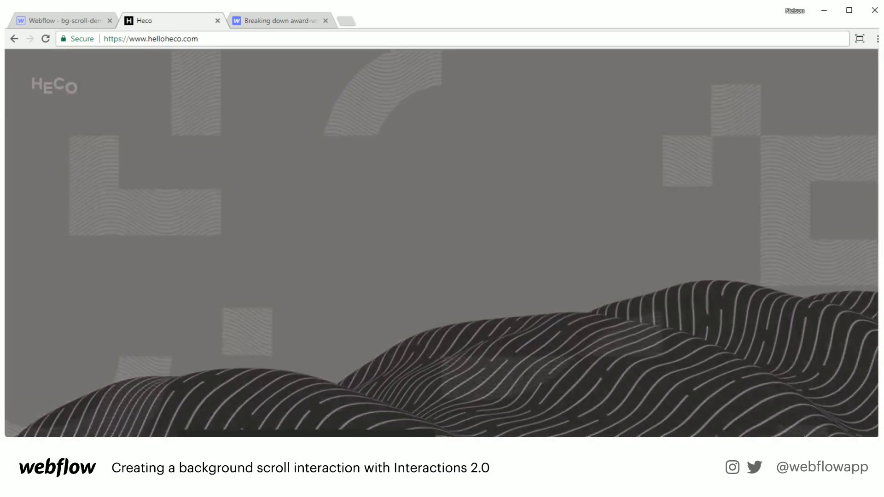
scroll(441, 243, up, 5)
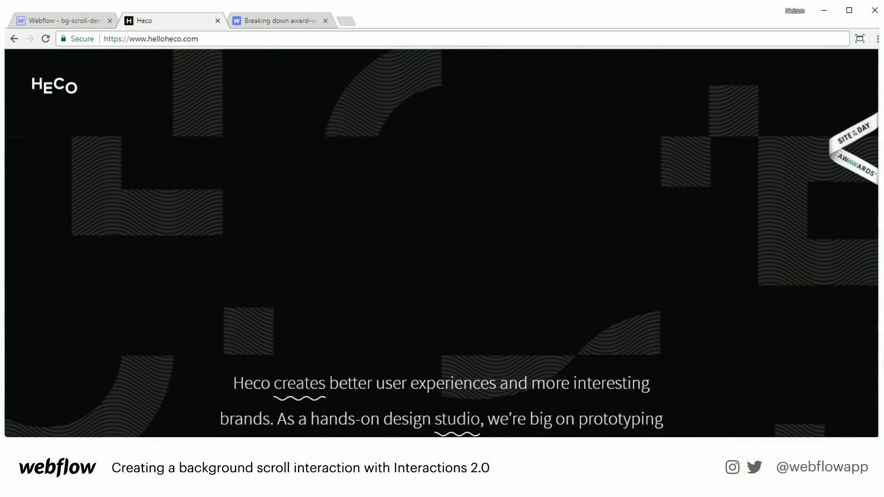
scroll(441, 243, down, 6)
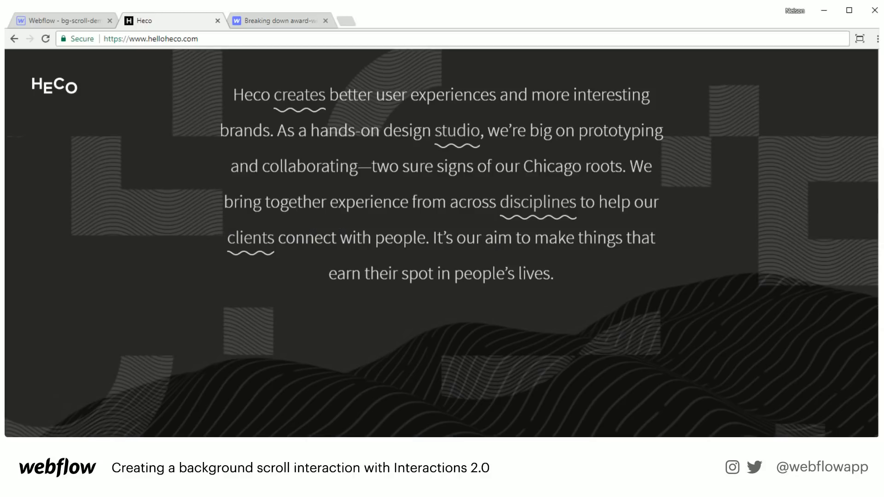
scroll(441, 243, down, 6)
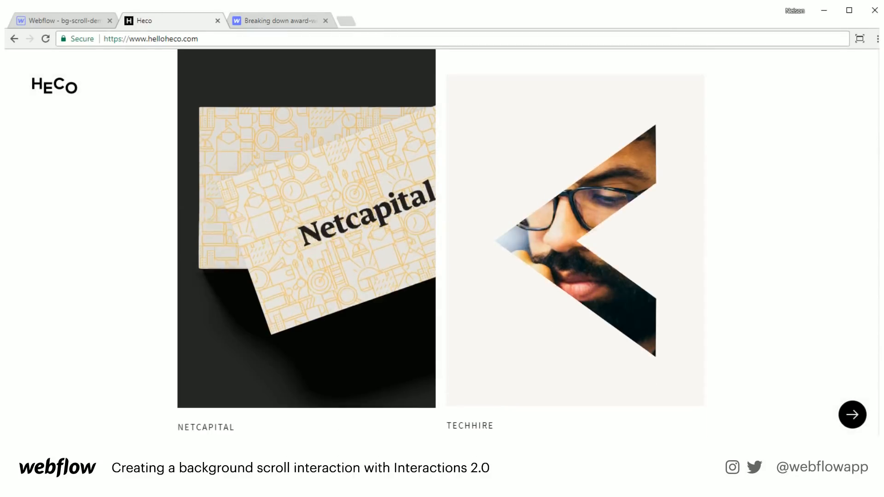
scroll(873, 236, down, 5)
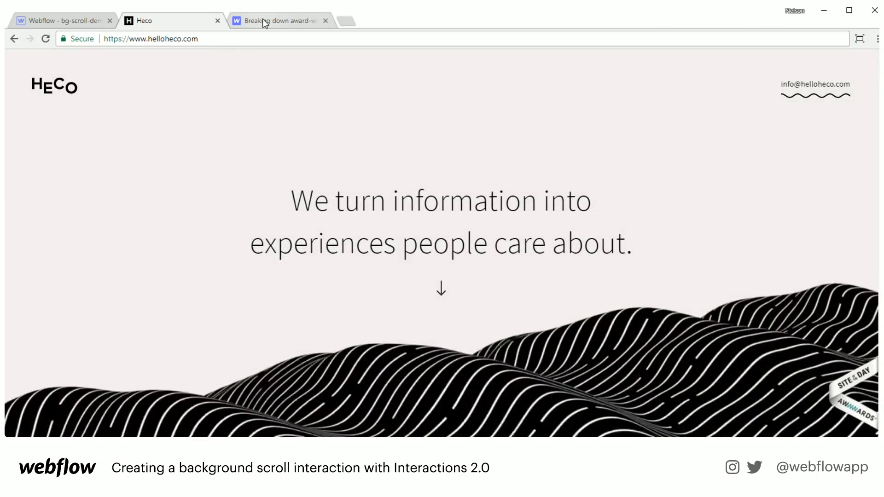
click(217, 21)
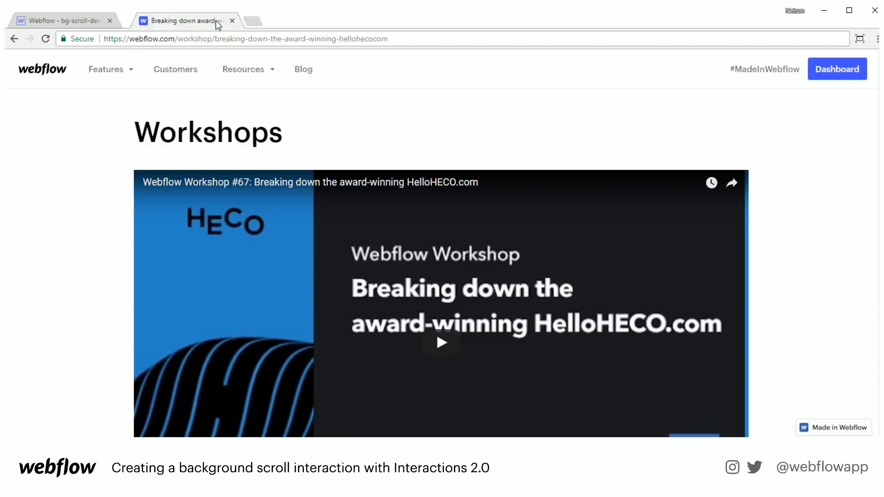
- Close the workshop tab to reveal the empty bg-scroll-demo Designer canvas
click(217, 21)
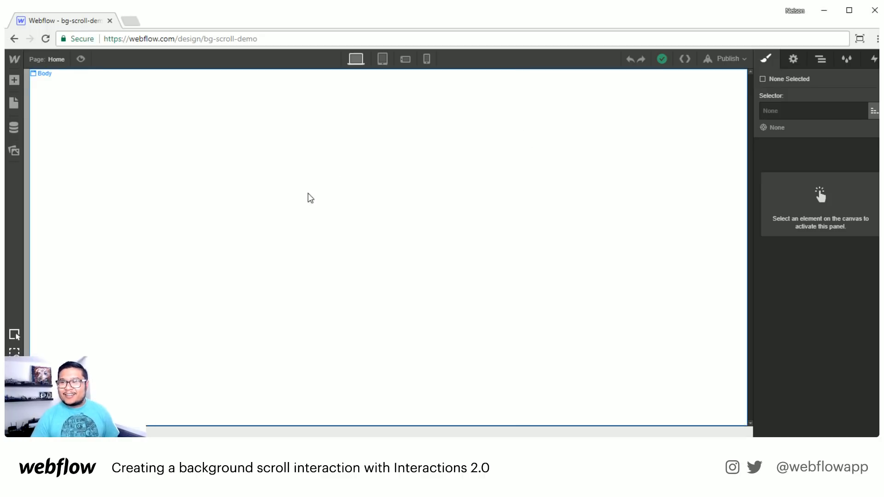
- Select the Body, show the Navigator, and open the Add Elements panel
click(307, 205)
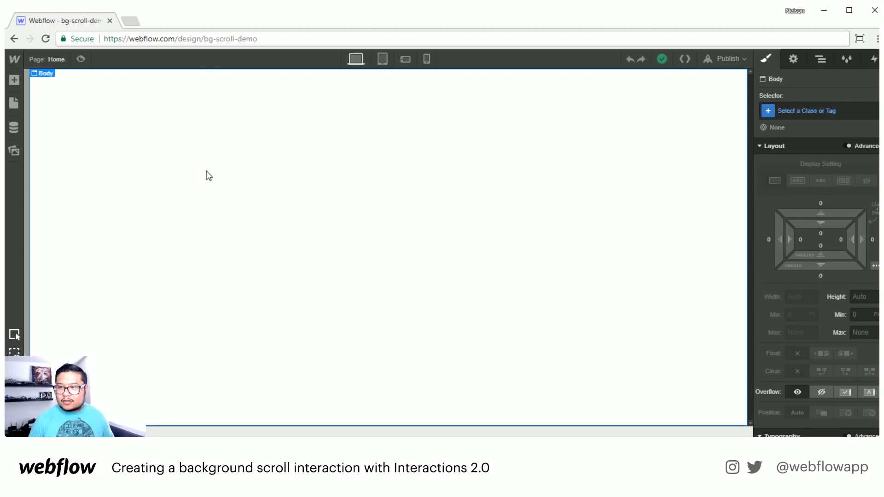
click(819, 60)
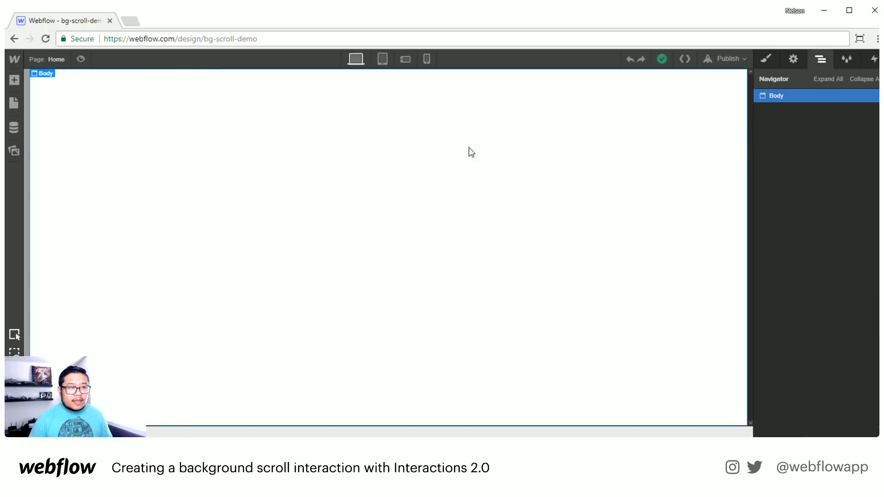
key(a)
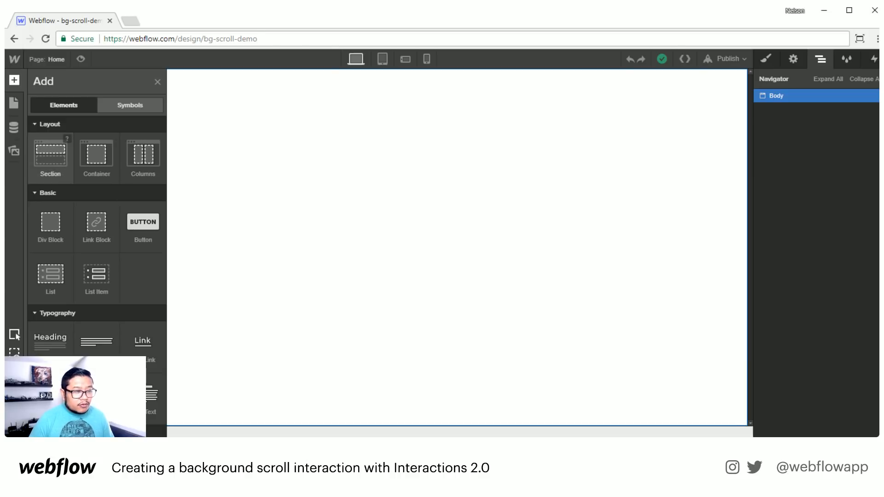
- Drop a Section into the Body and give it a new class named 'section'
drag(50, 154, 335, 143)
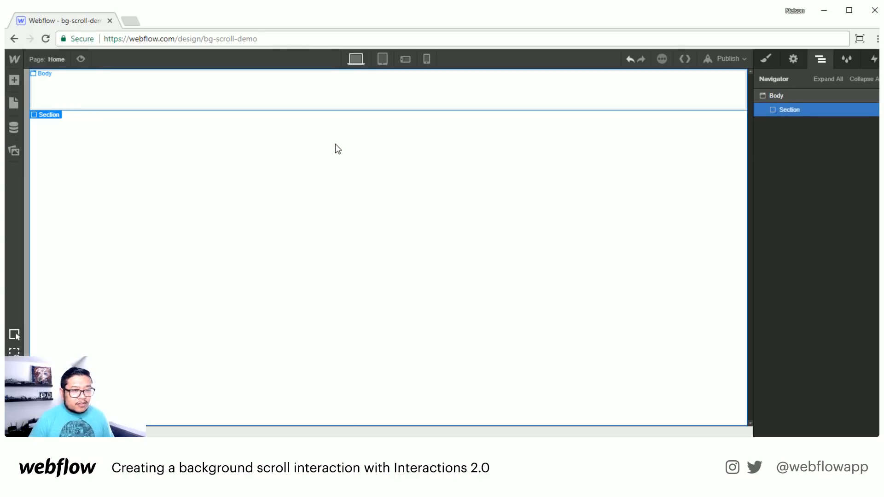
click(763, 60)
click(793, 111)
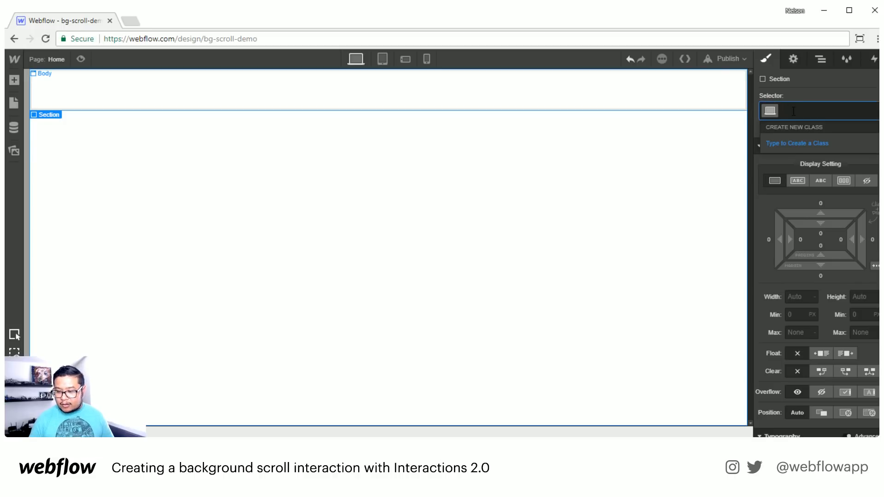
text(section)
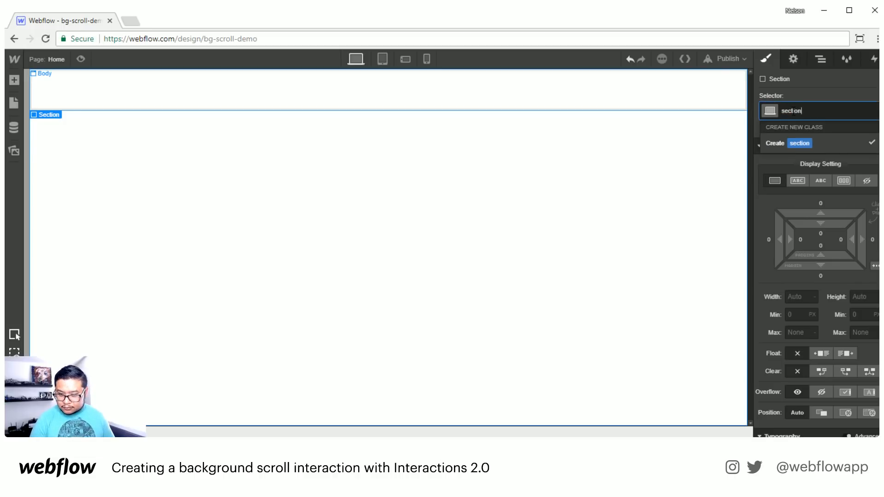
key(Return)
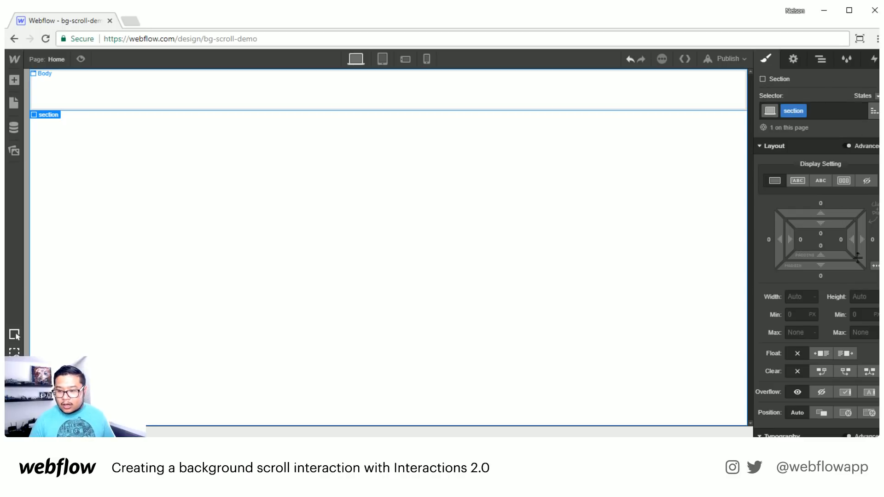
scroll(857, 251, down, 1)
scroll(857, 251, down, 1)
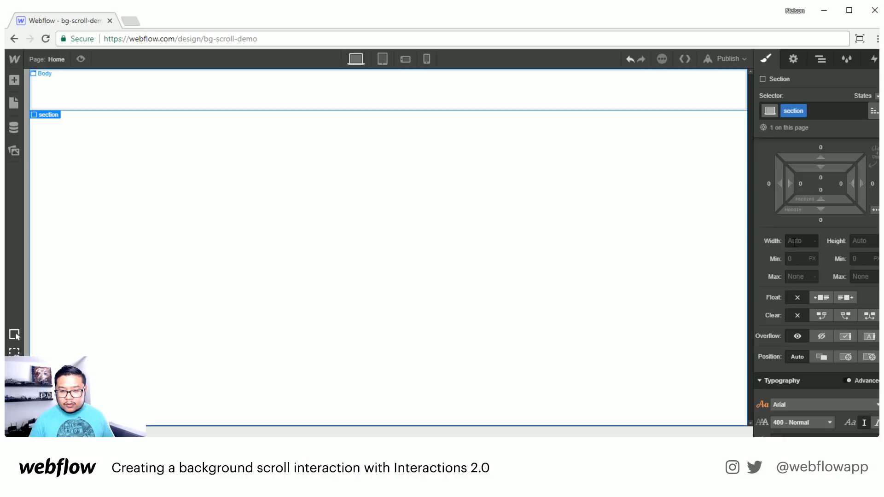
- Set the section's height to 101 VH
click(859, 241)
scroll(831, 268, up, 1)
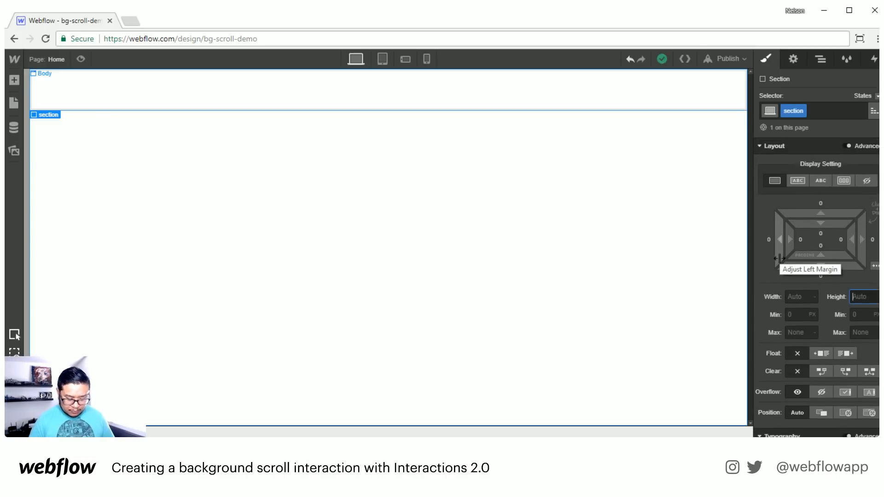
text(100)
key(BackSpace)
text(1)
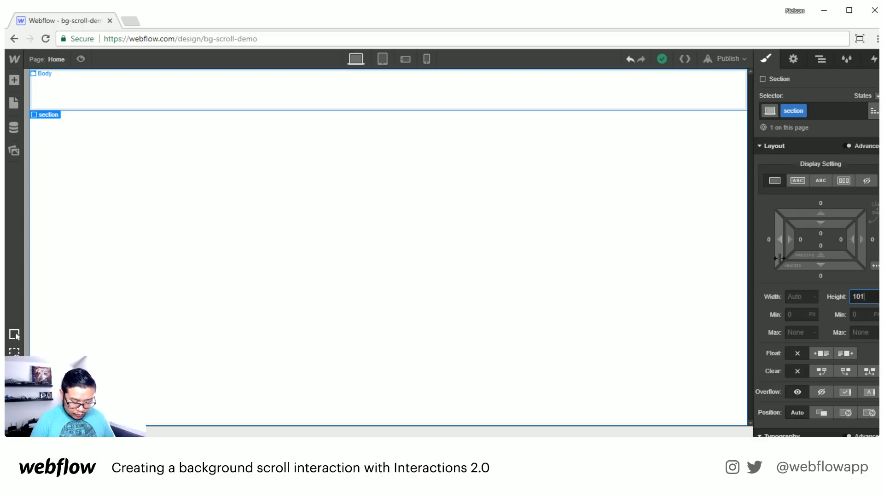
text(vh)
key(Return)
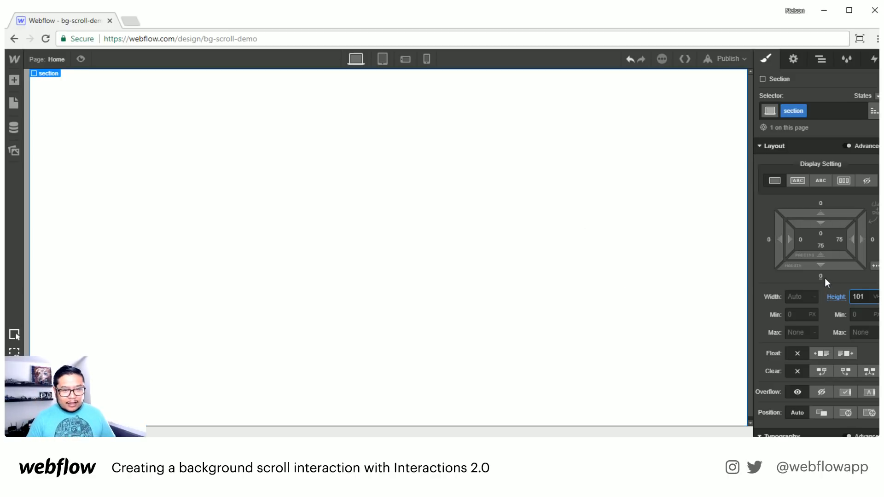
- Make the section a vertical flex layout with its contents centred
click(842, 180)
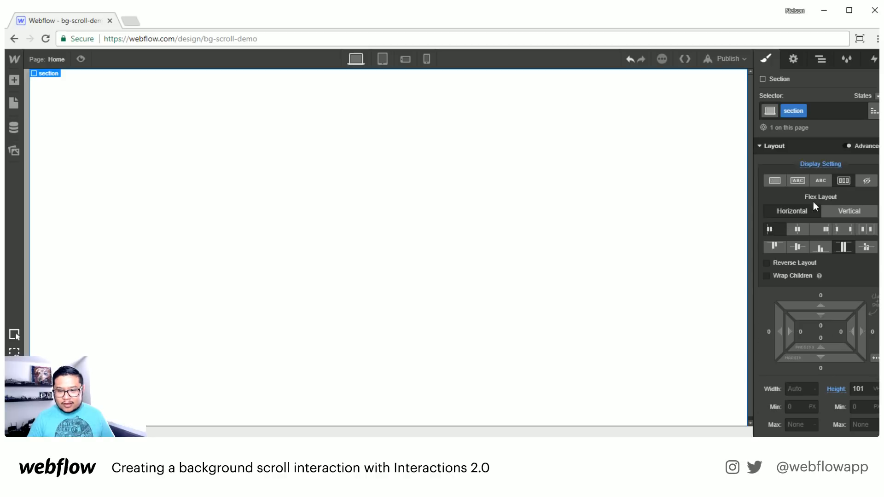
click(839, 212)
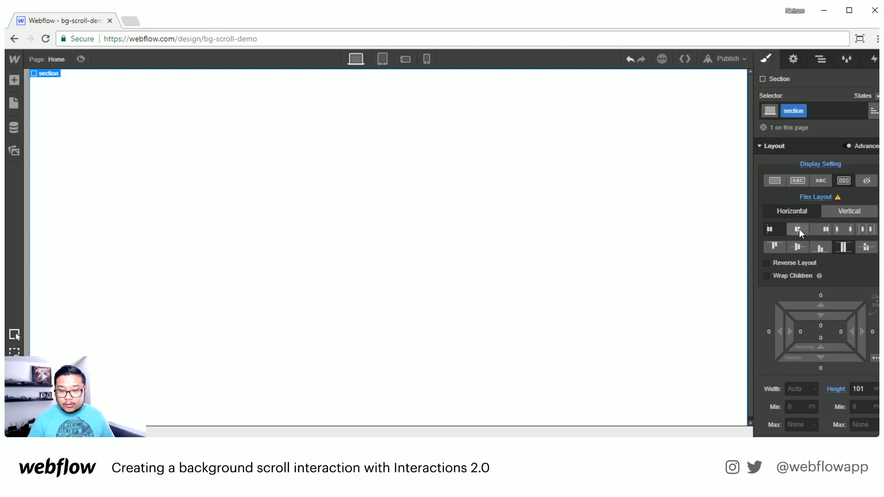
click(795, 248)
key(a)
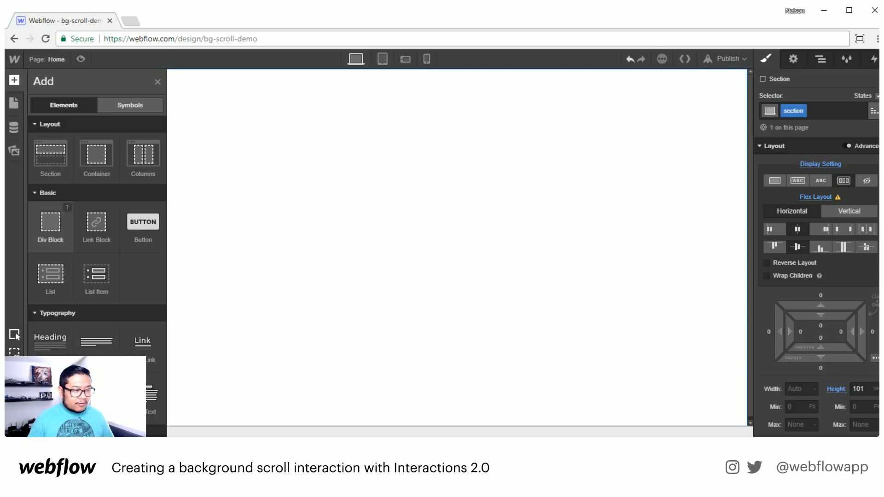
- Add a text block to the section reading 'Section 1'
click(50, 395)
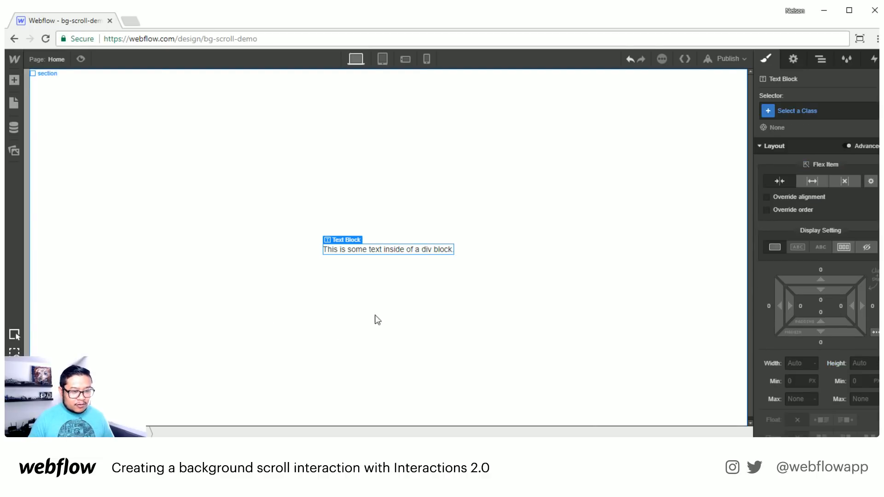
double_click(426, 252)
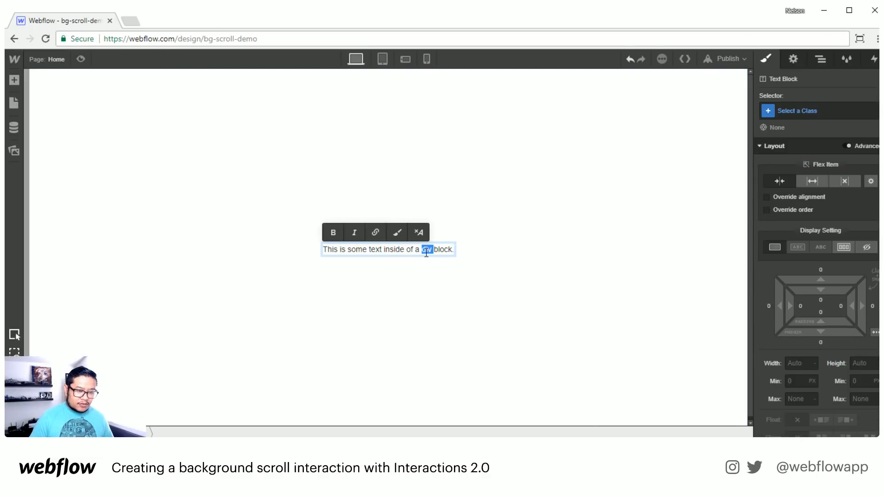
key(ctrl+a)
text(Section 1)
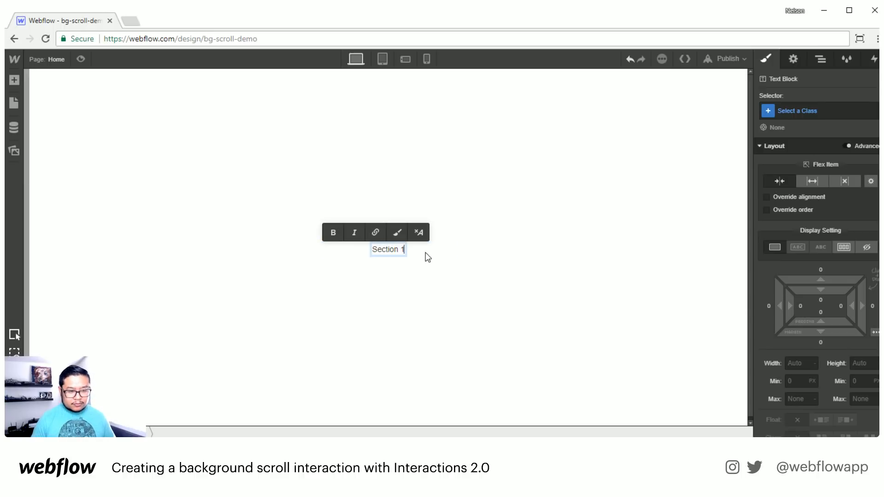
click(598, 219)
- Style the text with 34 px font size and 40 line height
scroll(819, 369, down, 6)
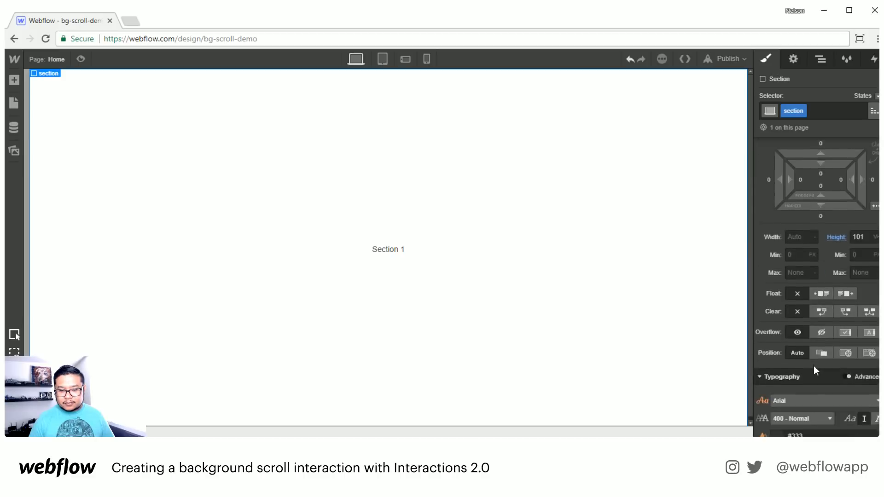
click(790, 326)
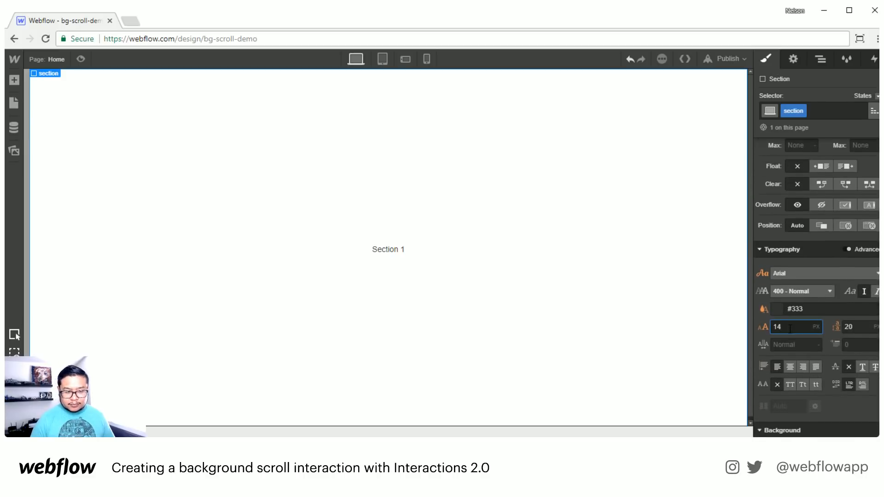
key(shift+Up)
key(shift+Up)
key(Tab)
text(30)
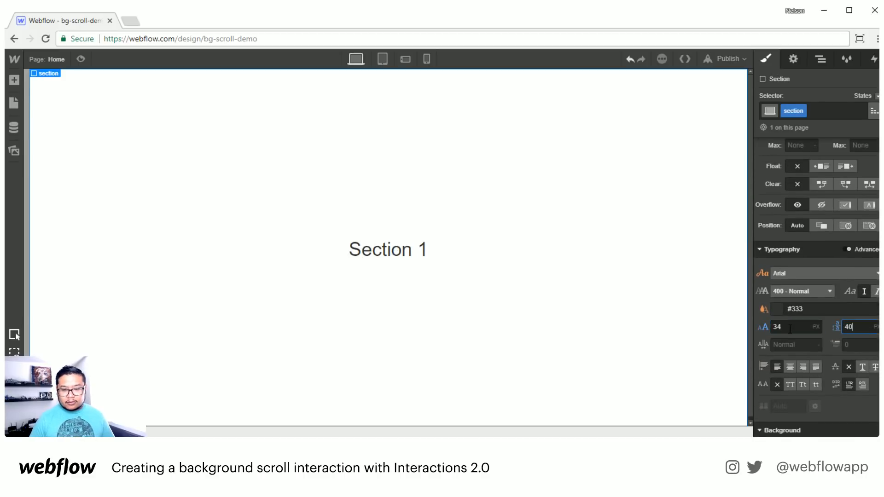
click(509, 306)
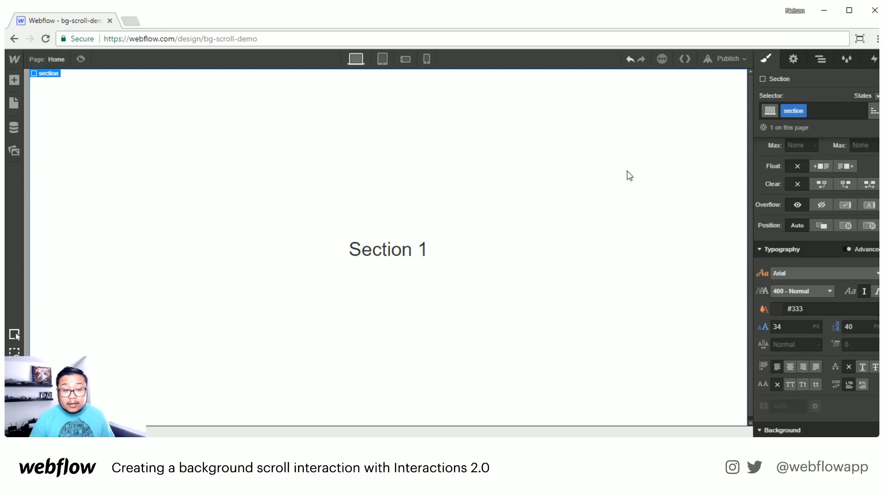
click(822, 59)
- Place a Div Block after the section and give it the class 'bg'
click(763, 110)
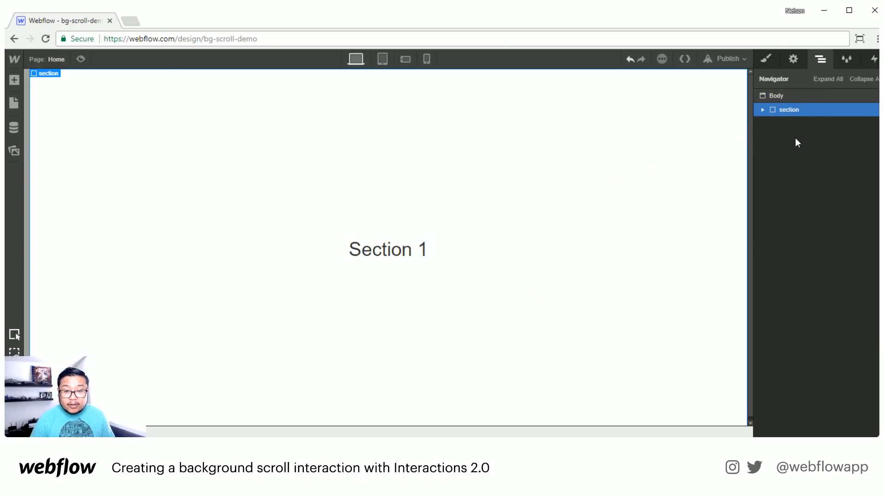
key(a)
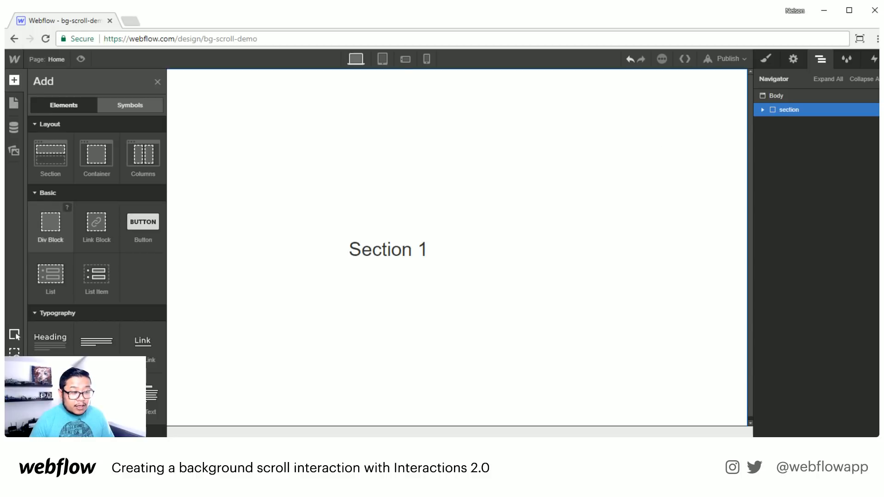
drag(50, 226, 798, 139)
click(764, 59)
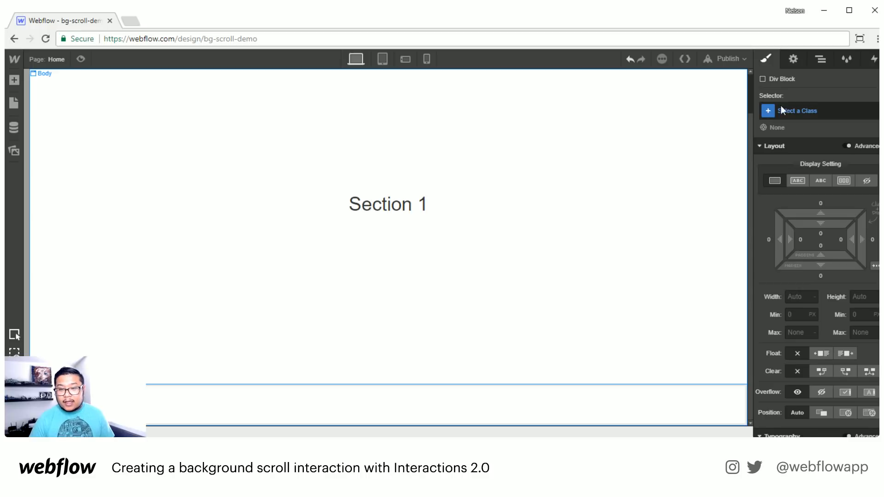
click(790, 114)
text(bg)
key(Return)
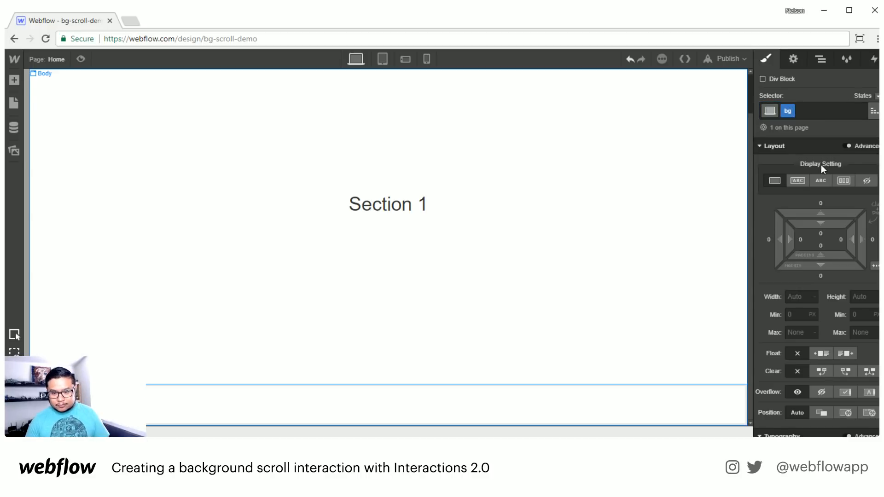
- Make the bg block Fixed with the Full preset and z-index -1
scroll(840, 344, down, 1)
scroll(841, 344, down, 1)
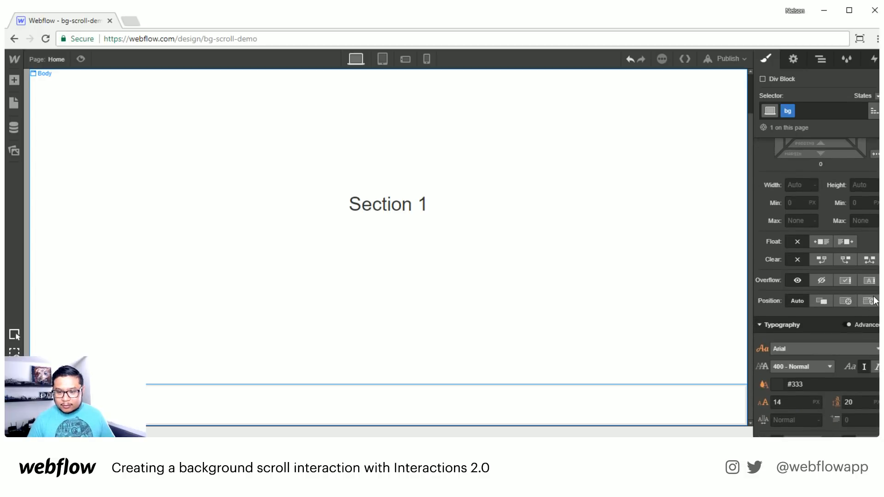
click(869, 301)
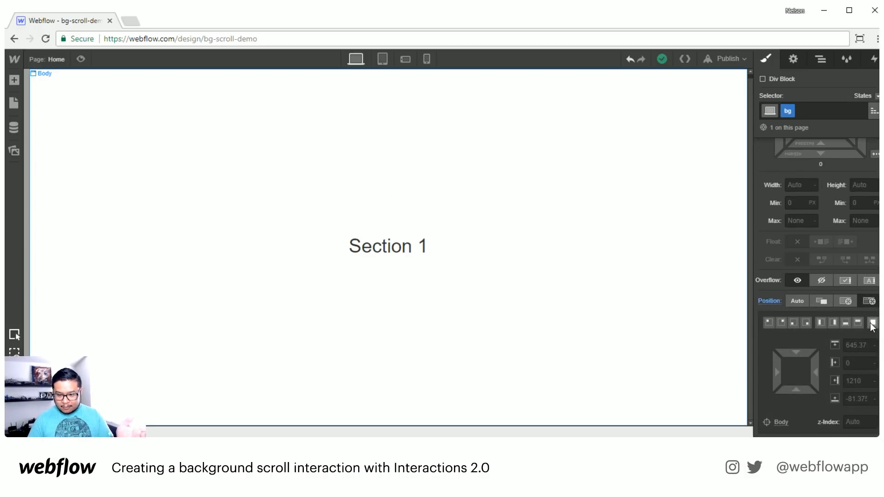
click(873, 322)
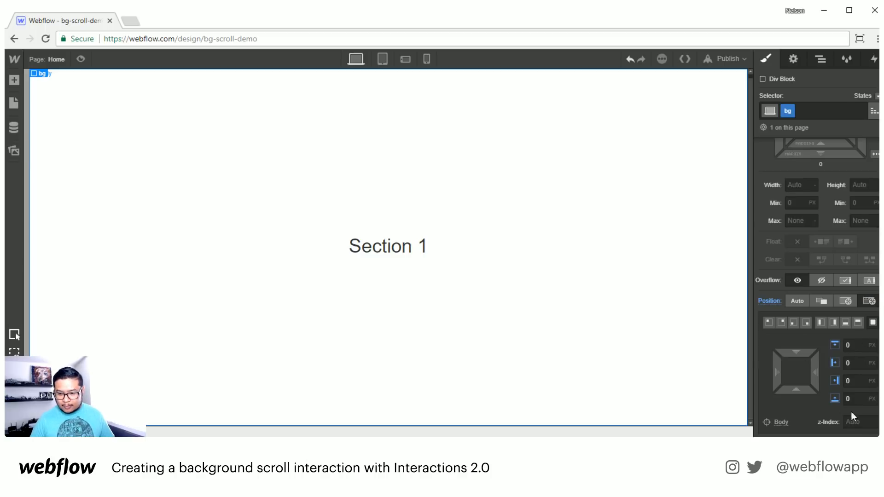
scroll(855, 392, down, 1)
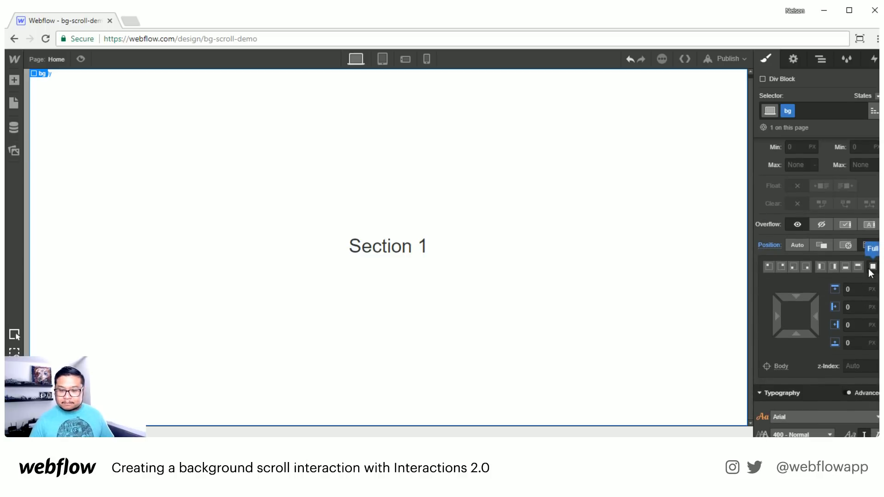
click(864, 363)
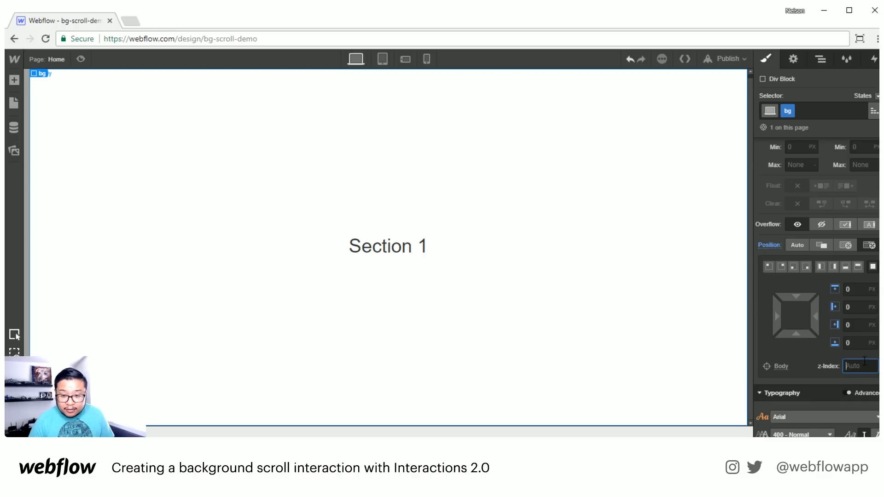
text(-1)
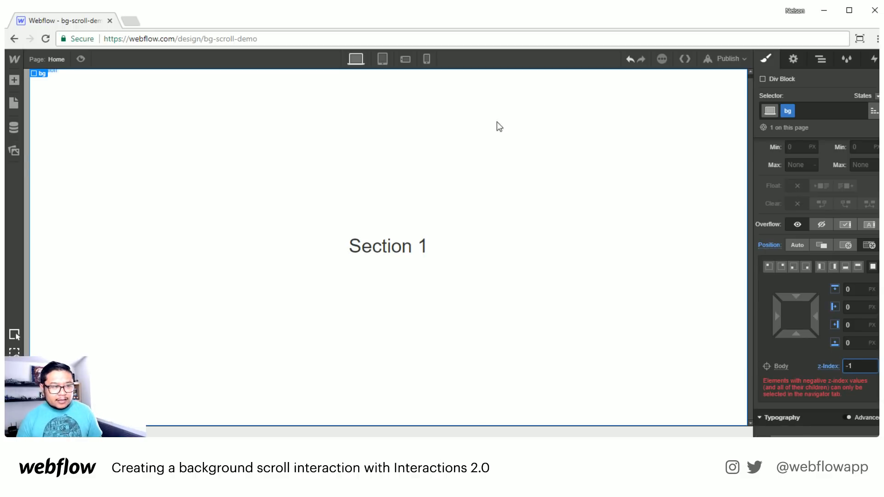
click(674, 162)
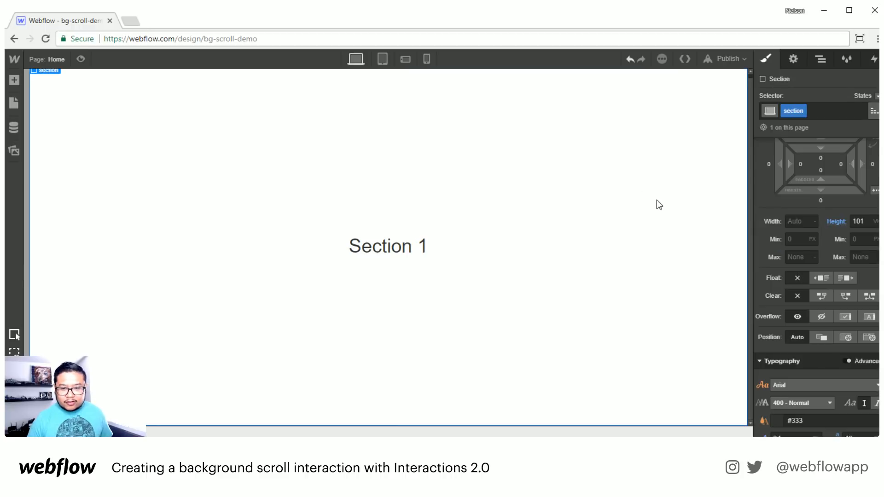
- Select the bg block and add a combo class '1'
click(824, 60)
click(793, 137)
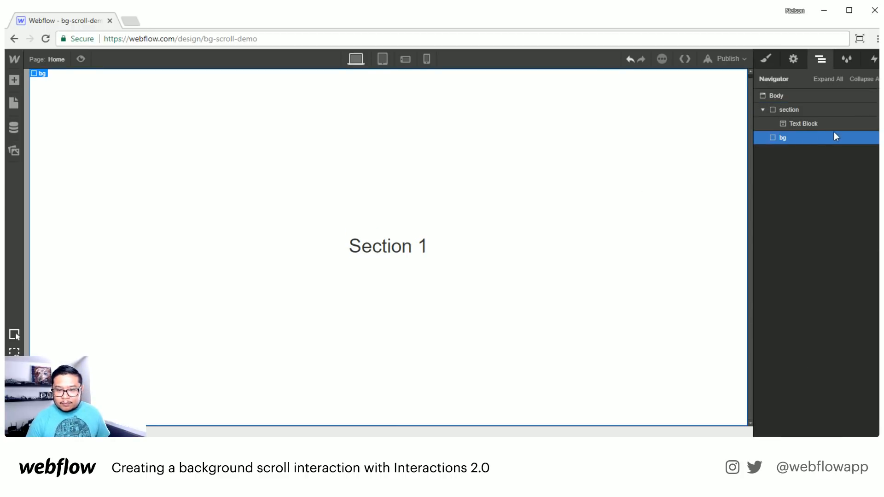
click(767, 60)
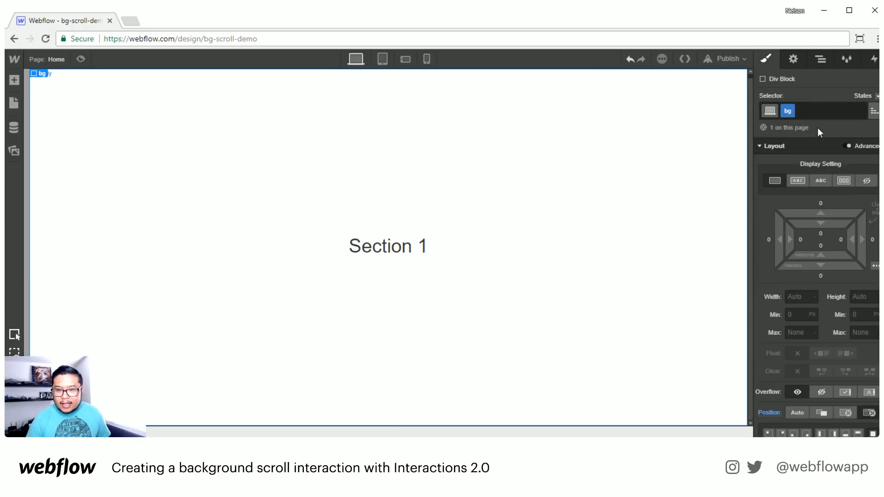
click(829, 111)
text(1)
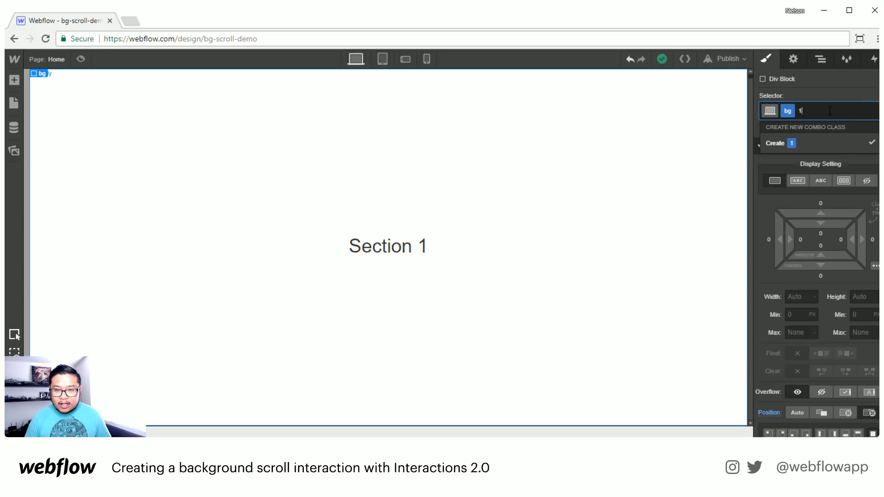
key(Return)
- Set the bg 1 background colour to bright blue #0098ff
scroll(805, 237, down, 6)
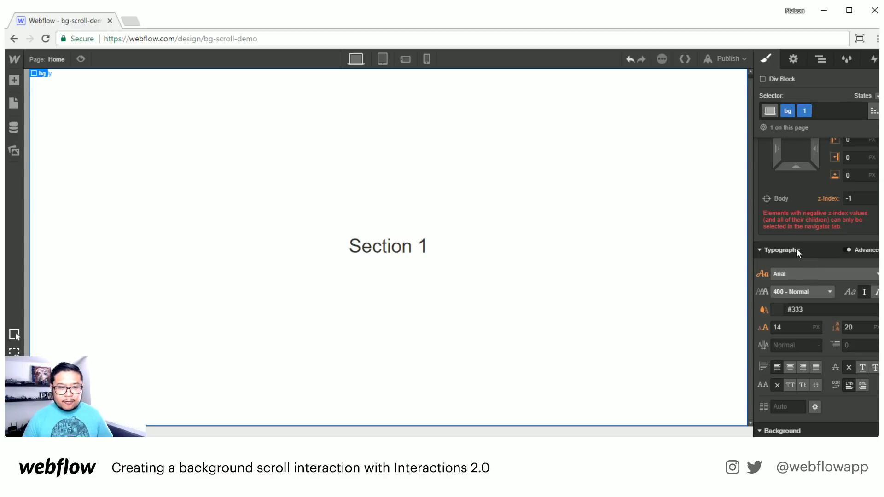
scroll(836, 348, down, 4)
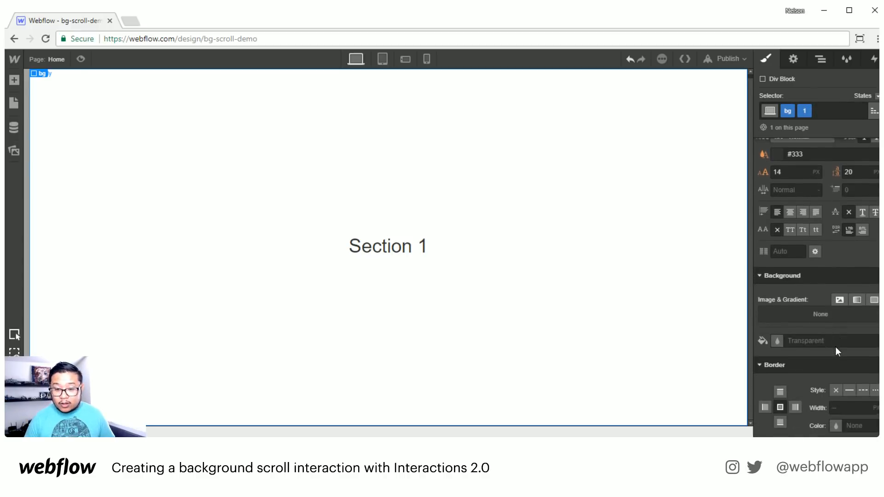
click(799, 336)
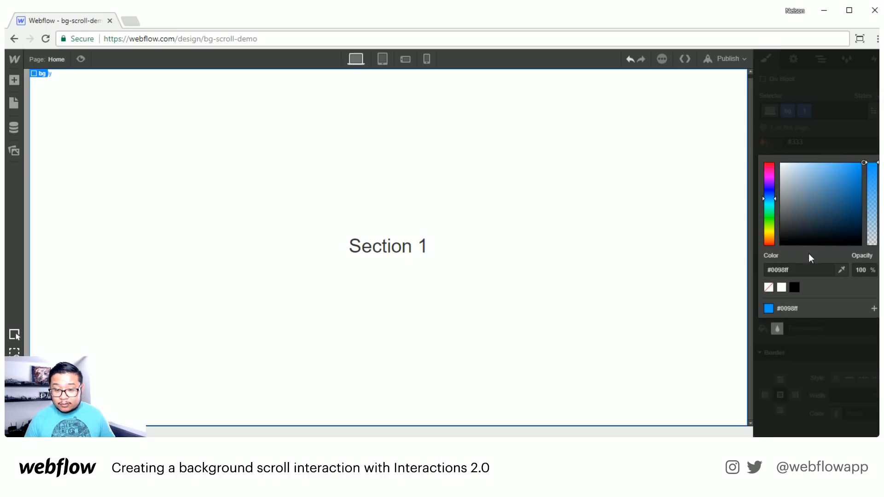
drag(828, 185, 864, 163)
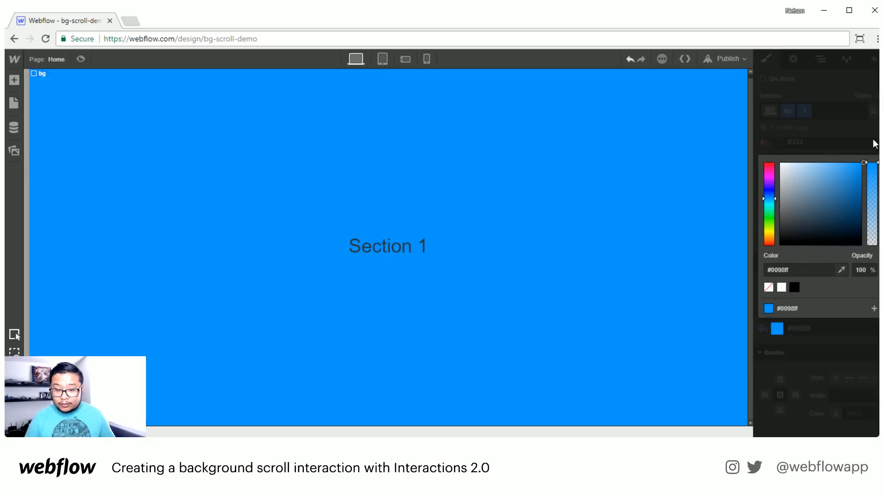
click(873, 144)
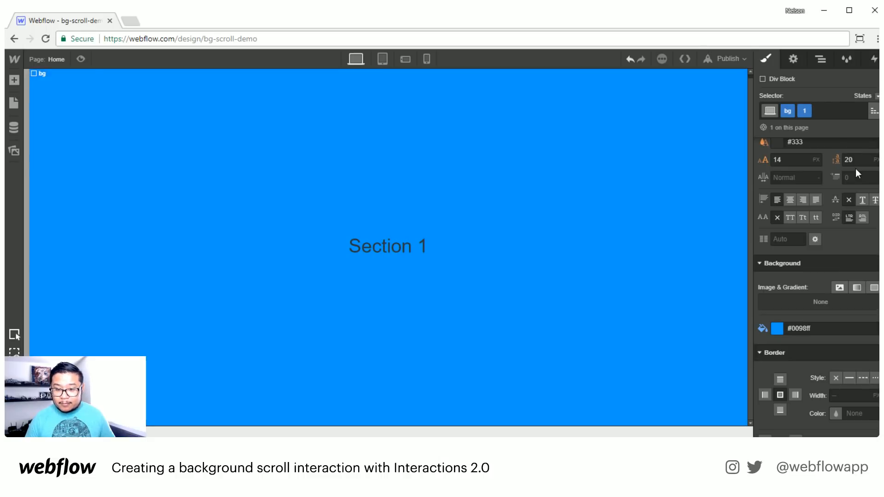
- Select the section in the Navigator and duplicate it with Ctrl+C/Ctrl+V
click(821, 59)
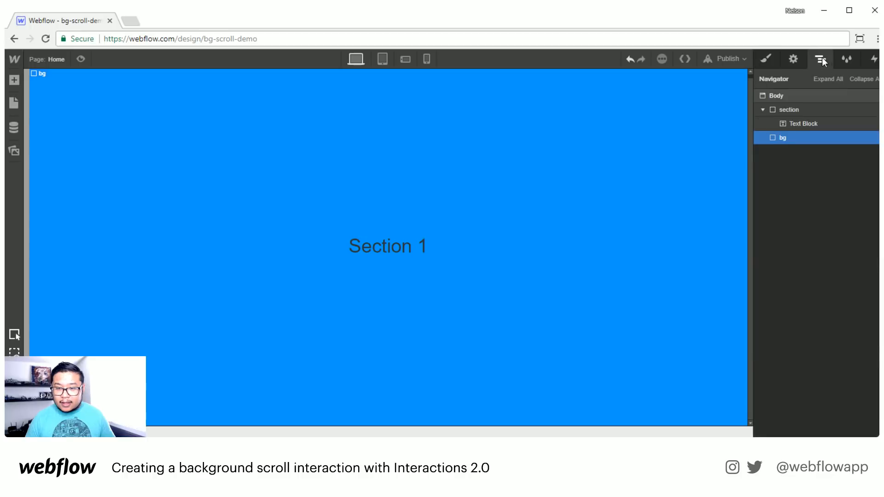
click(796, 109)
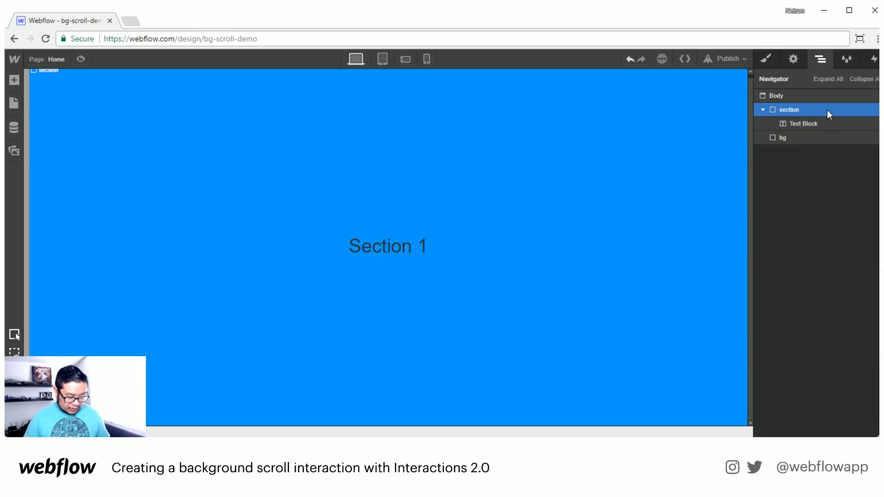
key(a)
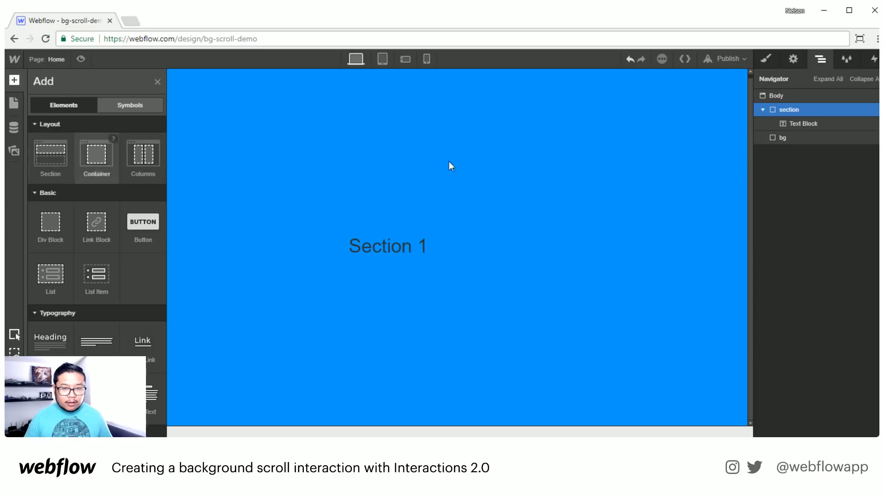
key(ctrl+c)
key(ctrl+v)
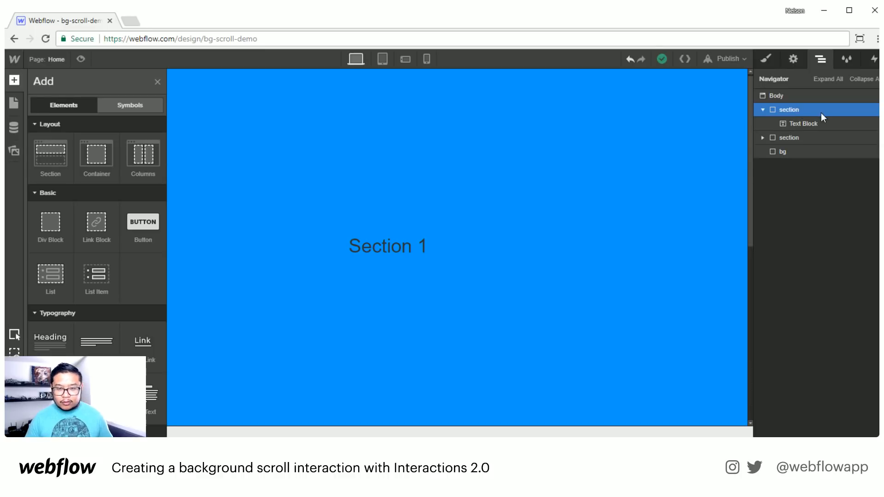
- Change the first section's text from 'Section 1' to 'Section 0'
click(798, 125)
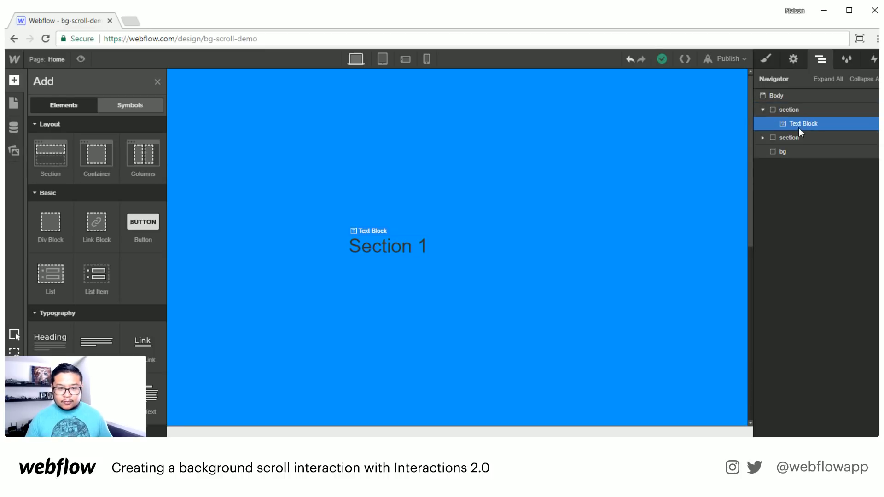
double_click(401, 247)
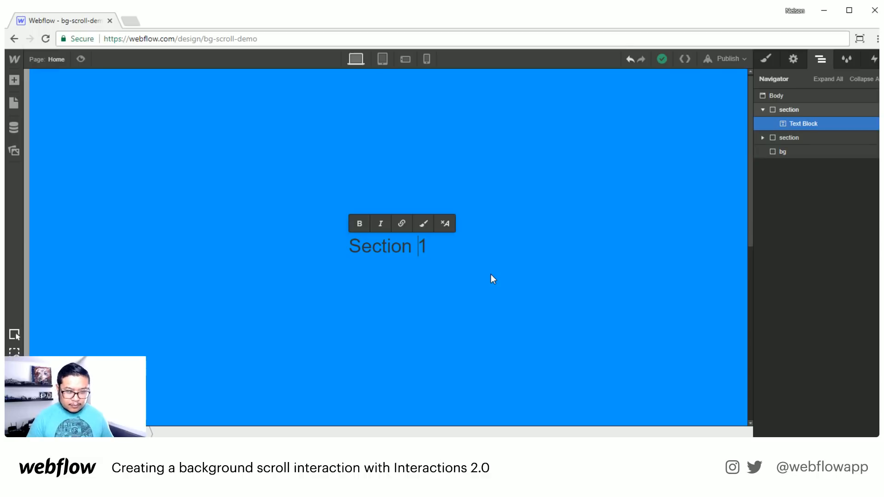
key(Right)
key(BackSpace)
text(0)
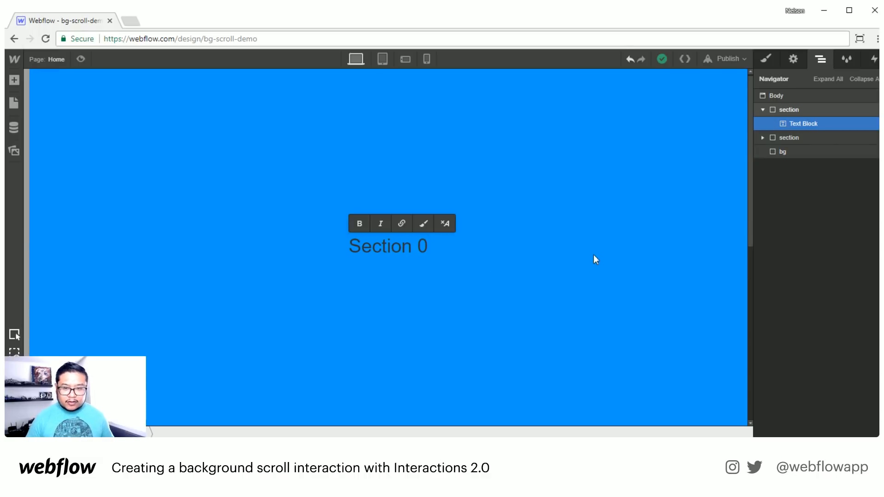
key(Escape)
- Collapse the first section in the Navigator and select the second section
click(821, 152)
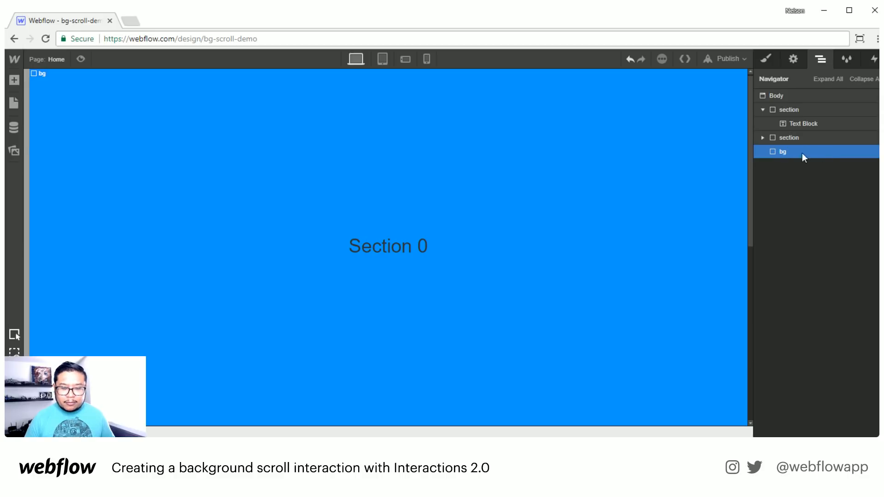
click(763, 110)
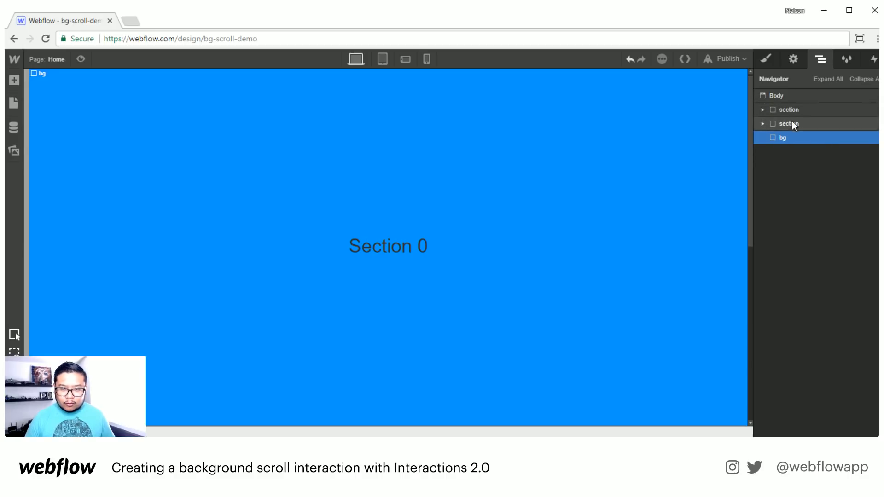
click(789, 111)
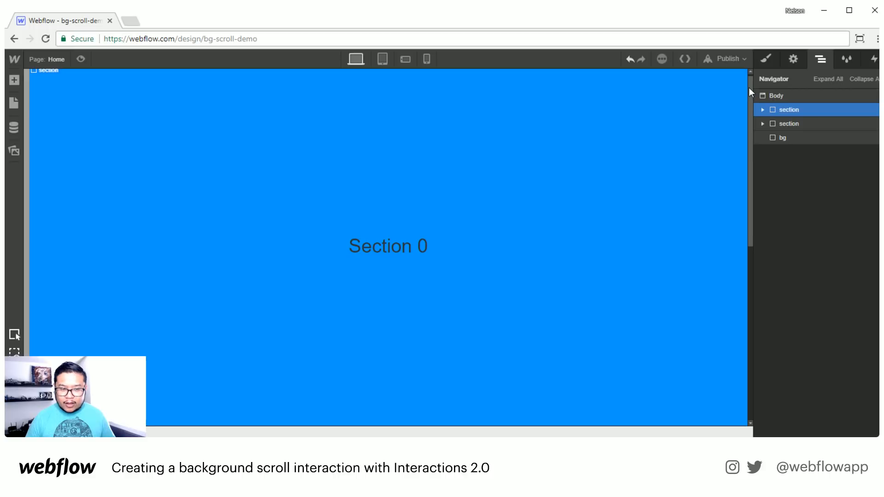
drag(748, 87, 772, 276)
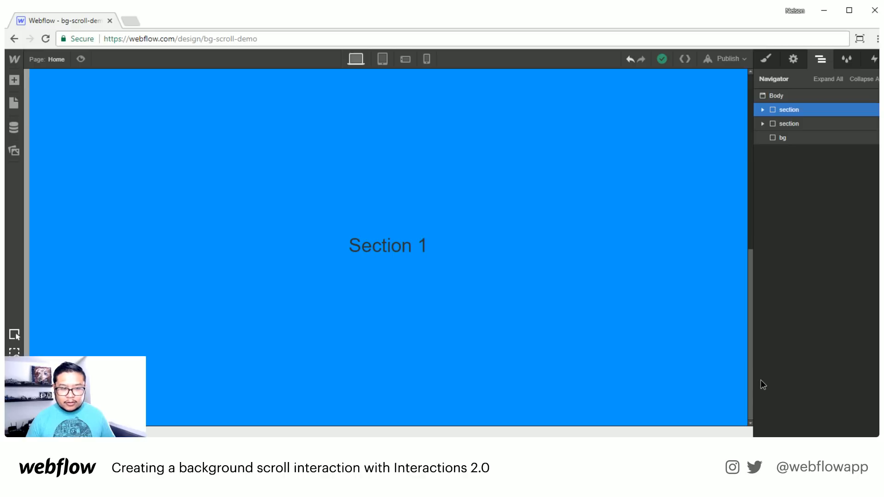
scroll(730, 193, up, 8)
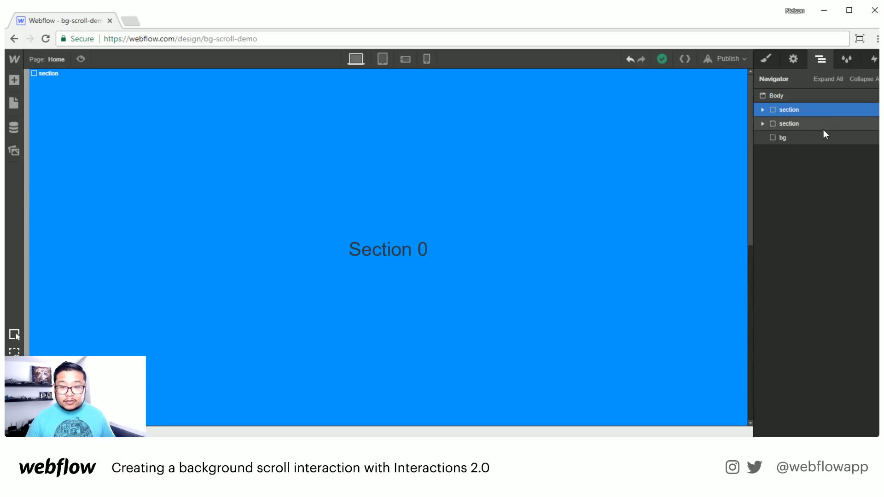
click(791, 124)
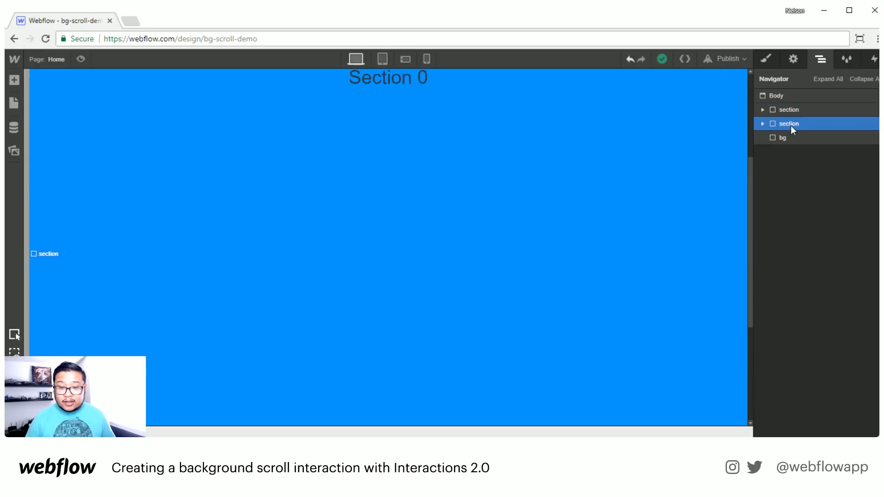
drag(748, 234, 744, 293)
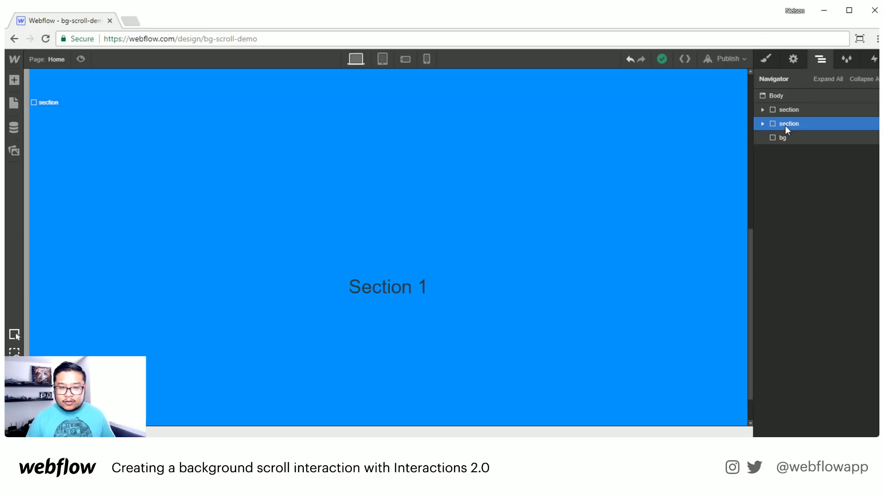
- Give the second section a Scroll Into View trigger that starts a new timed animation 'scroll in'
click(874, 62)
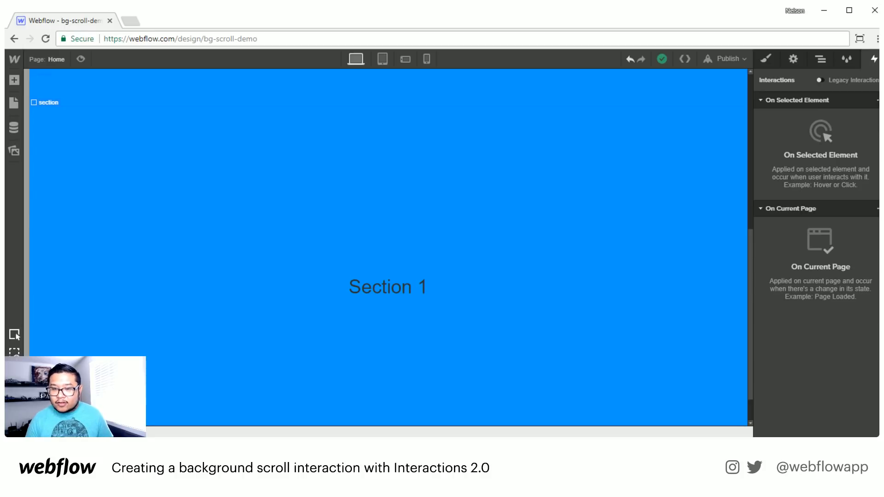
click(877, 100)
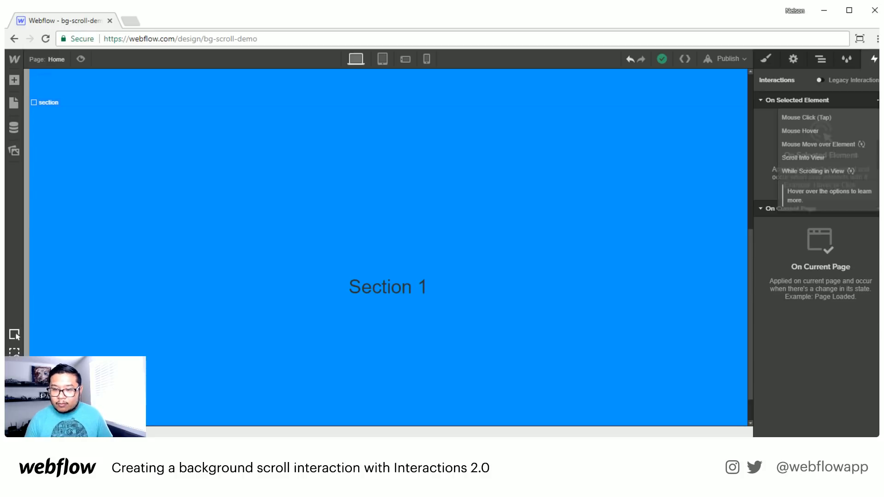
click(807, 159)
click(802, 157)
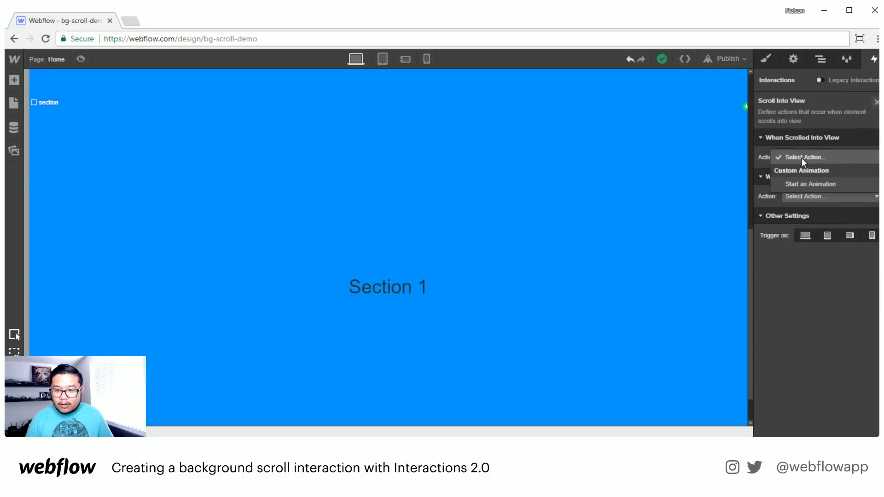
click(797, 180)
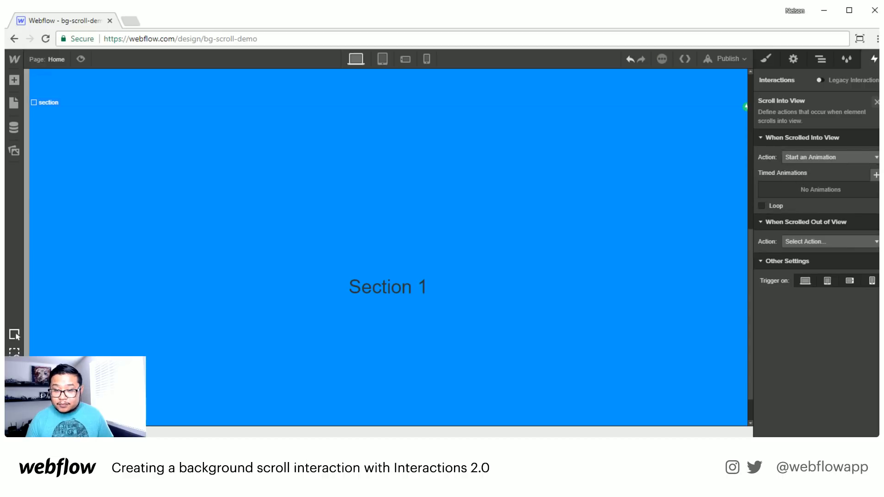
click(876, 175)
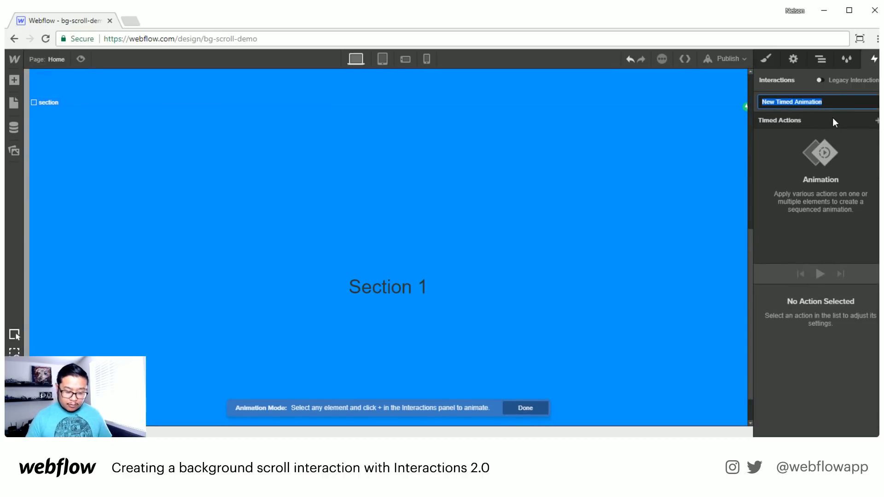
text(scroll )
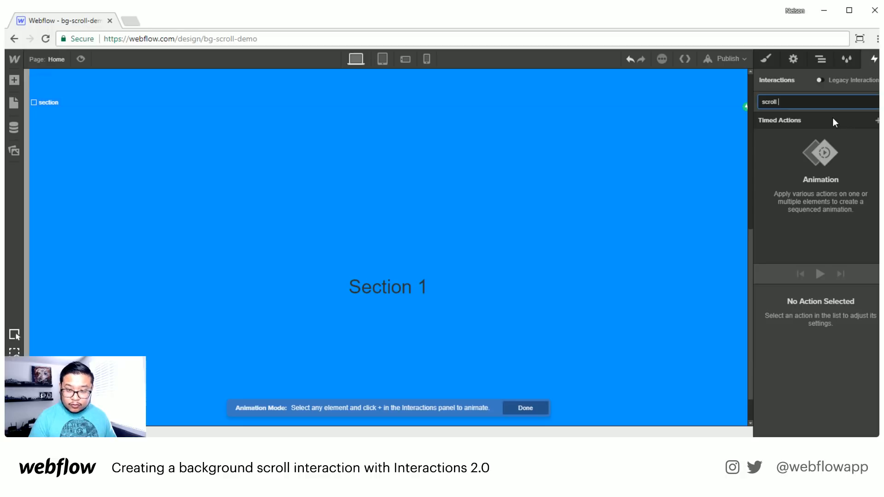
text(in)
key(Return)
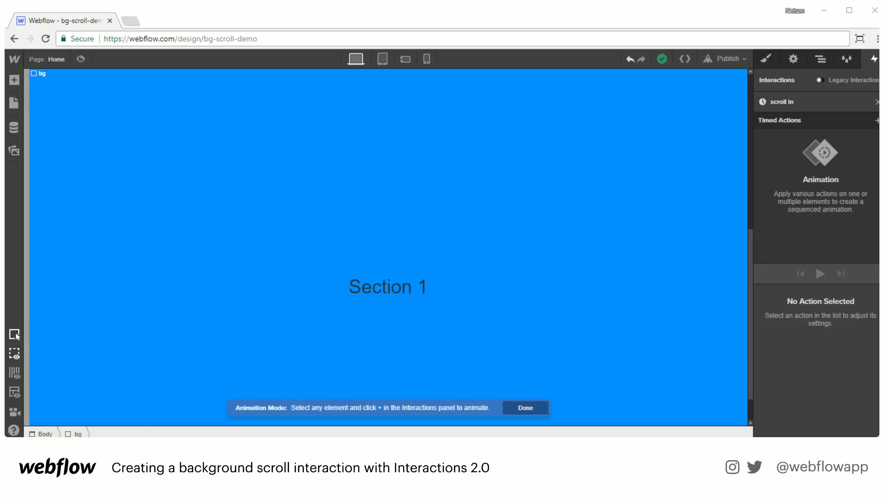
- Add an Opacity action on bg set as the initial state at 0%
click(79, 434)
click(877, 121)
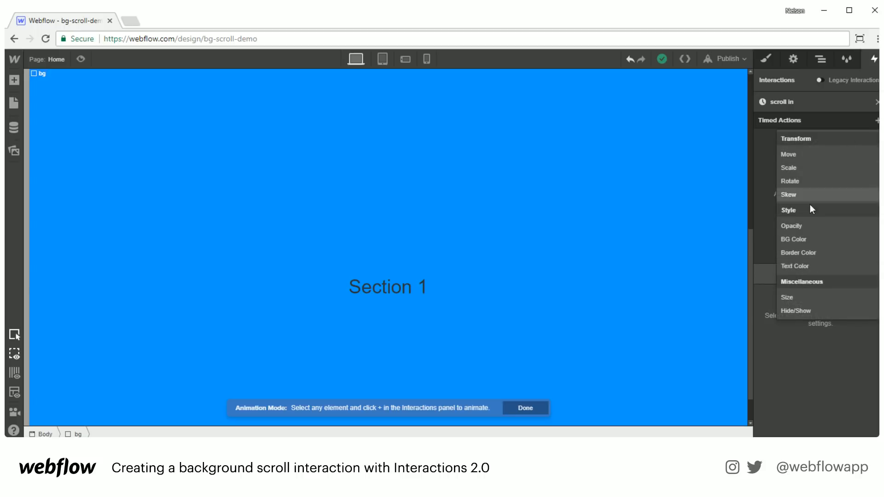
click(800, 227)
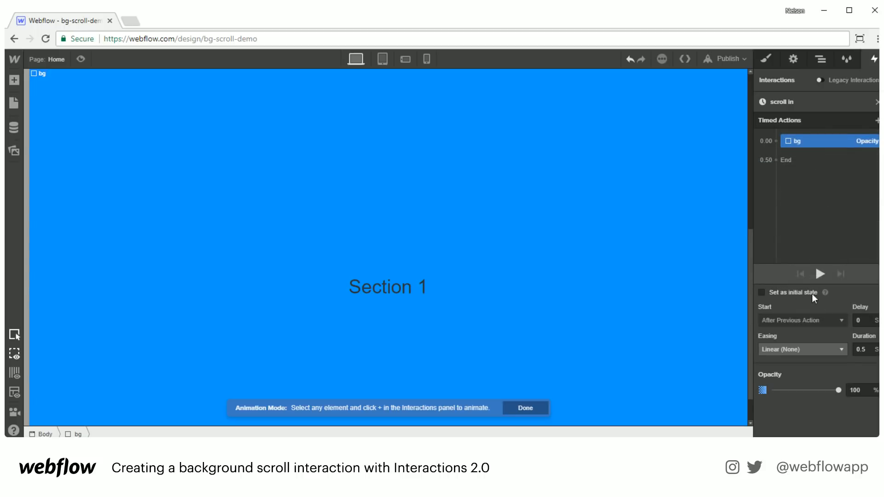
click(790, 293)
double_click(856, 332)
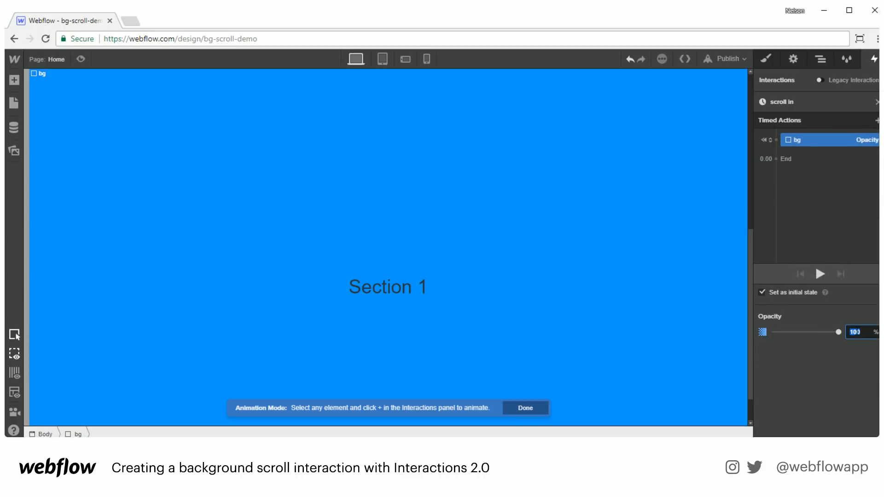
text(0)
- Add a second bg Opacity action at 100%, preview the fade-in, and close the editor
click(877, 120)
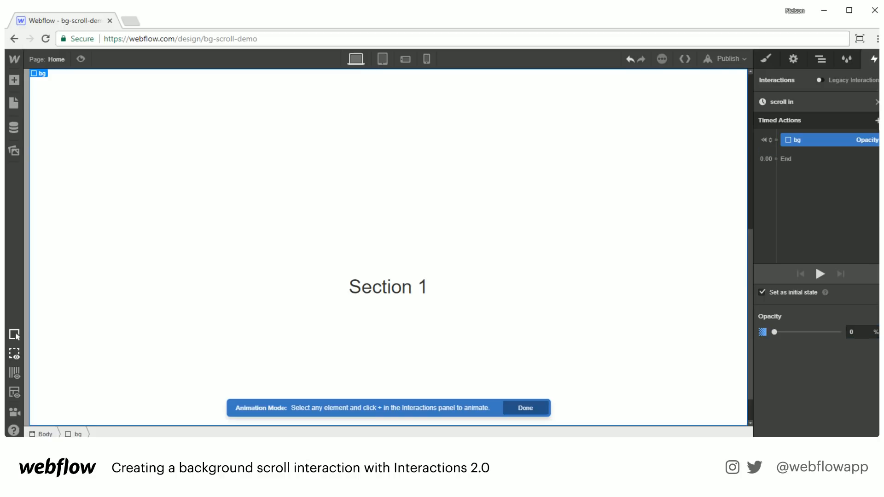
click(803, 224)
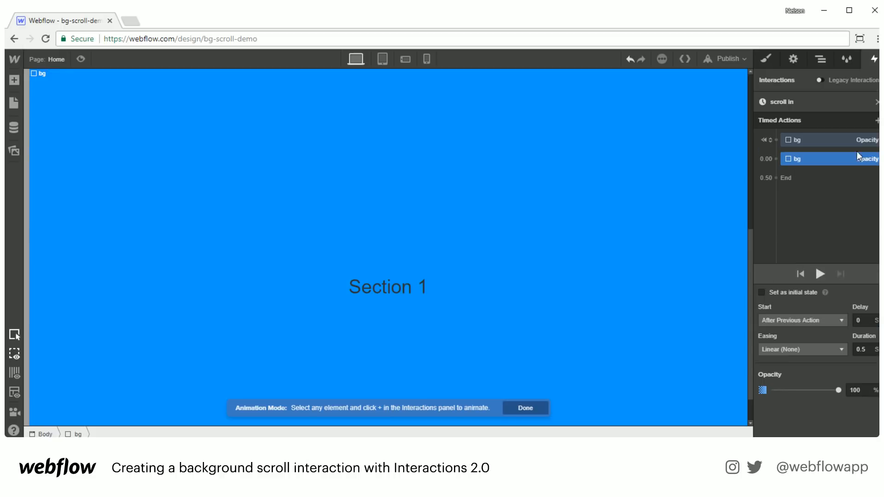
double_click(863, 391)
click(818, 271)
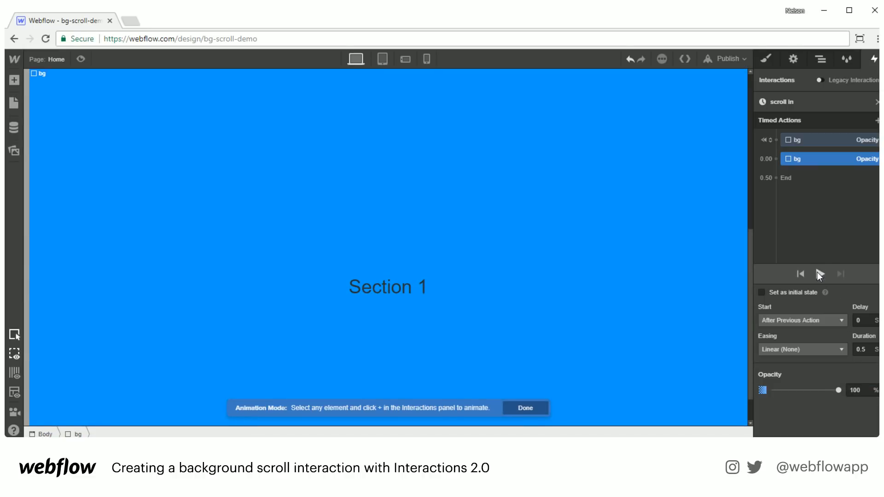
click(817, 272)
click(878, 102)
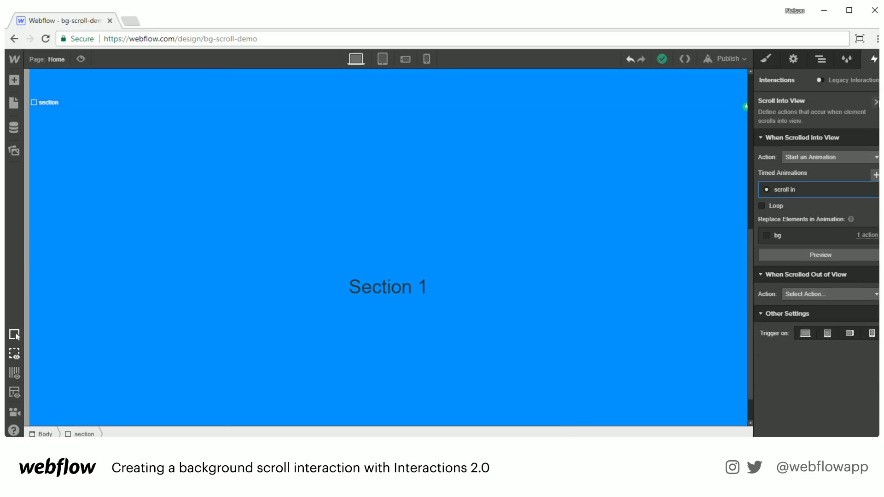
- Make scrolling out of view start 'scroll in 2', a duplicate of the scroll in animation
click(811, 207)
click(809, 294)
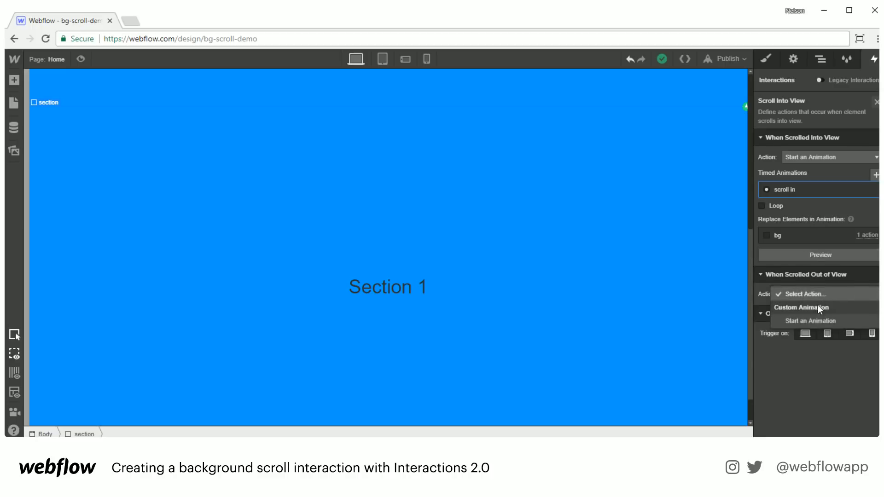
click(811, 321)
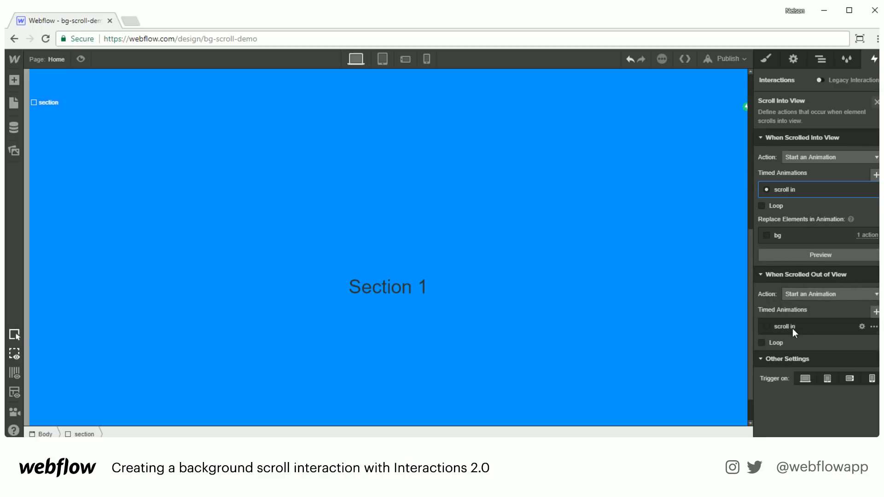
click(873, 326)
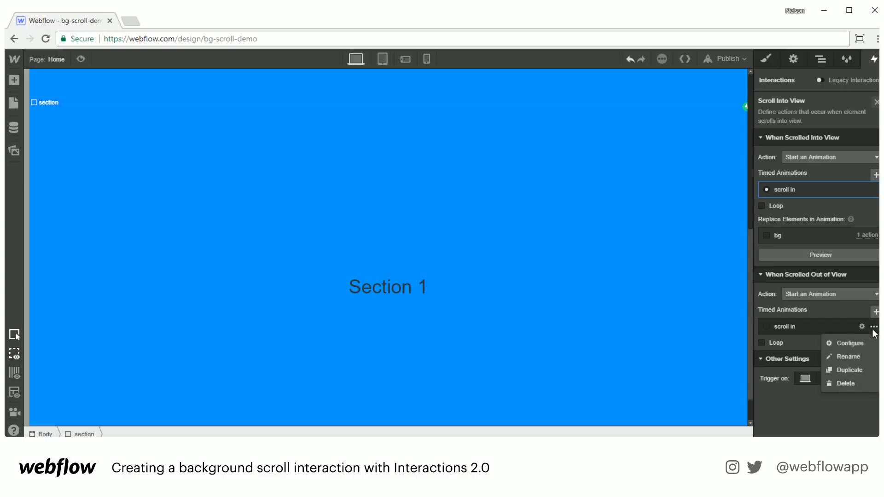
click(846, 370)
click(782, 358)
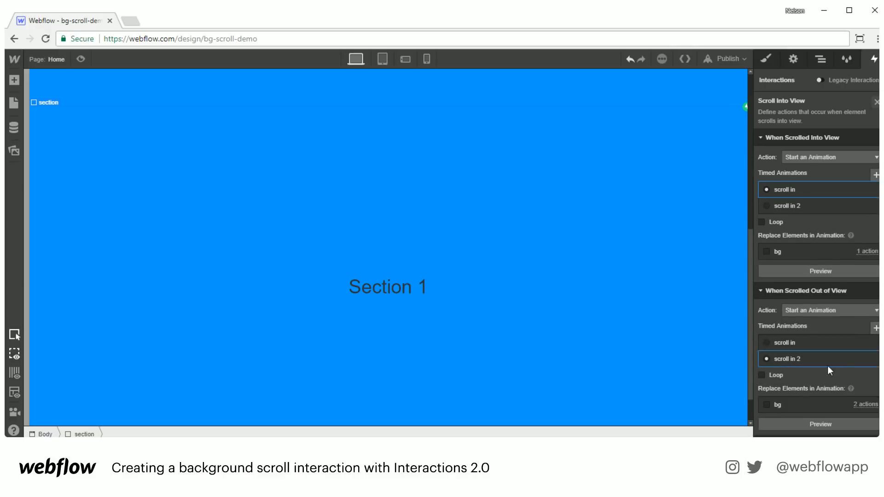
- Rename the 'scroll in 2' animation to 'scroll out'
click(860, 358)
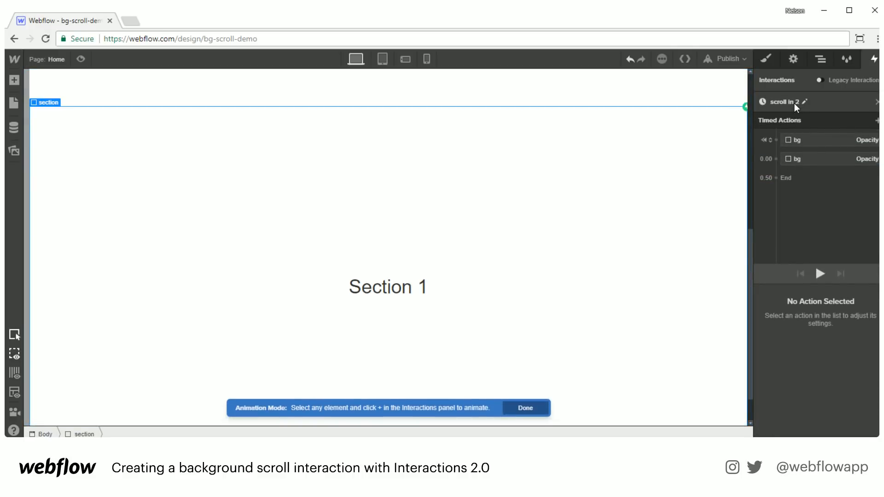
click(794, 103)
click(804, 102)
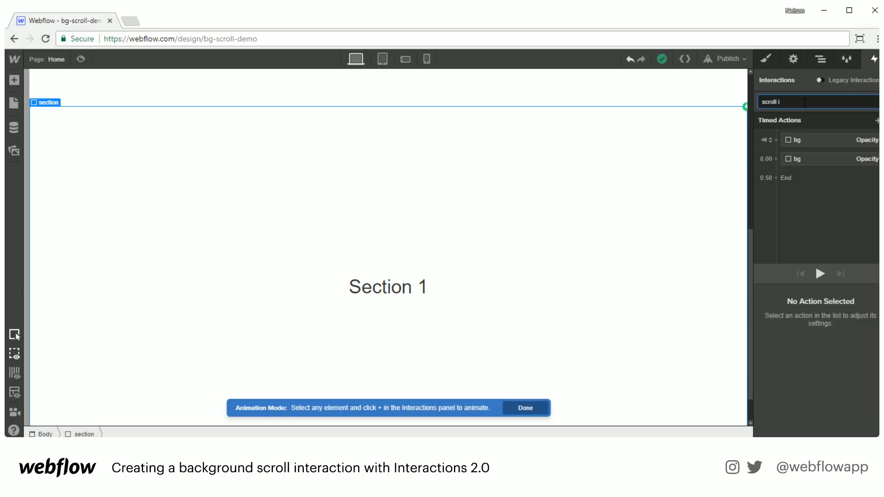
text(out)
key(Return)
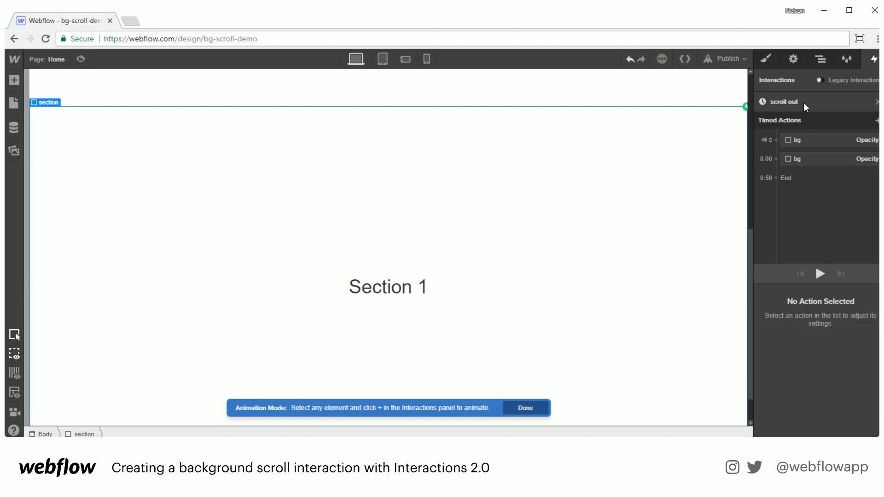
- Delete the initial-state bg Opacity action, set the remaining one to 0, and preview it
click(806, 145)
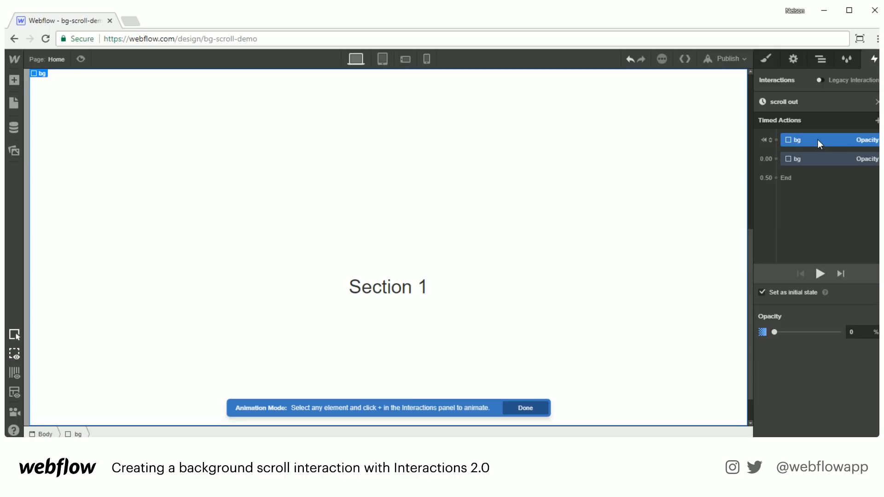
key(Delete)
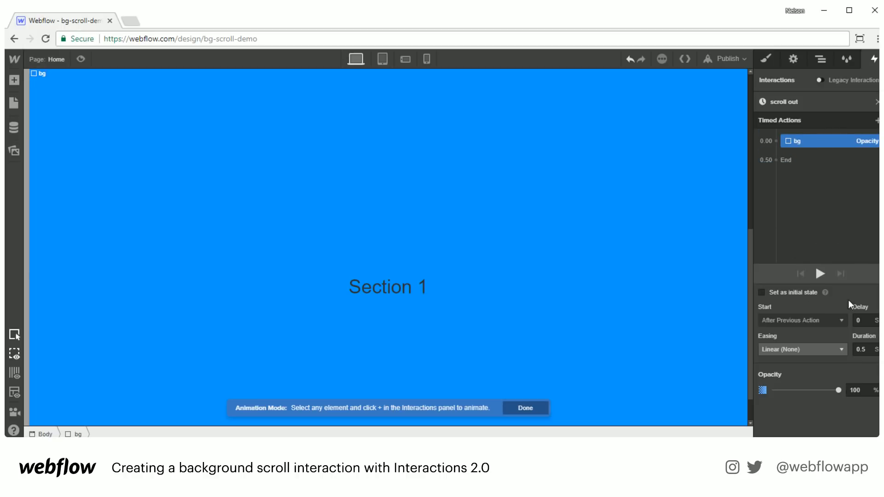
drag(868, 391, 833, 386)
text(0)
key(Return)
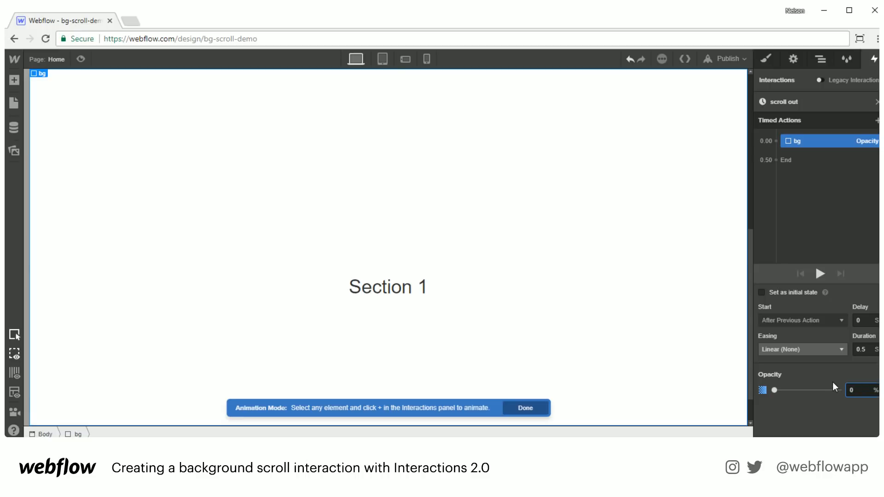
click(818, 274)
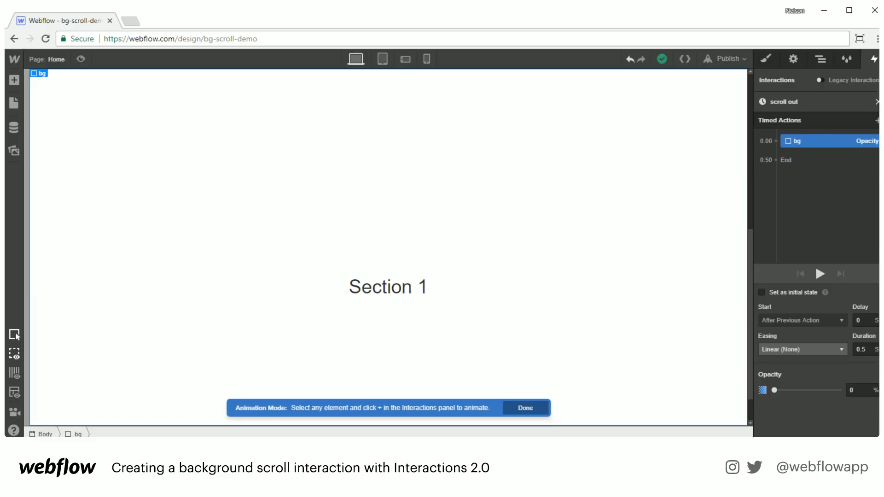
click(877, 102)
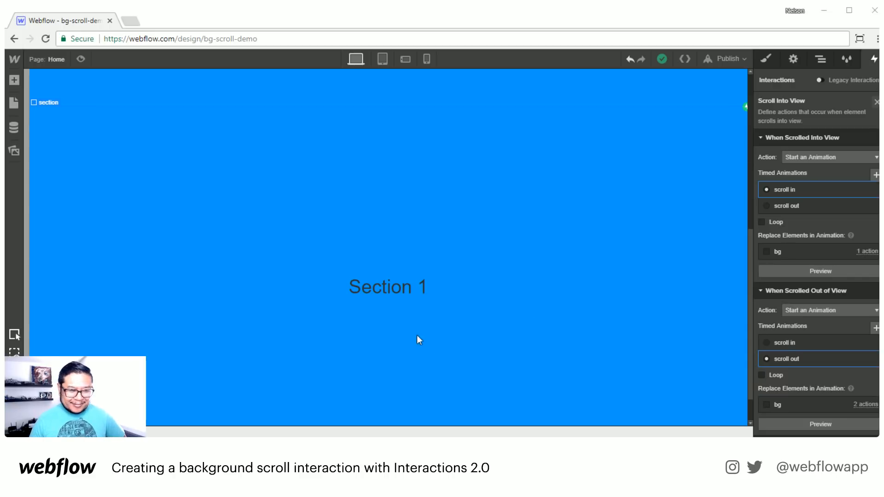
scroll(387, 313, up, 7)
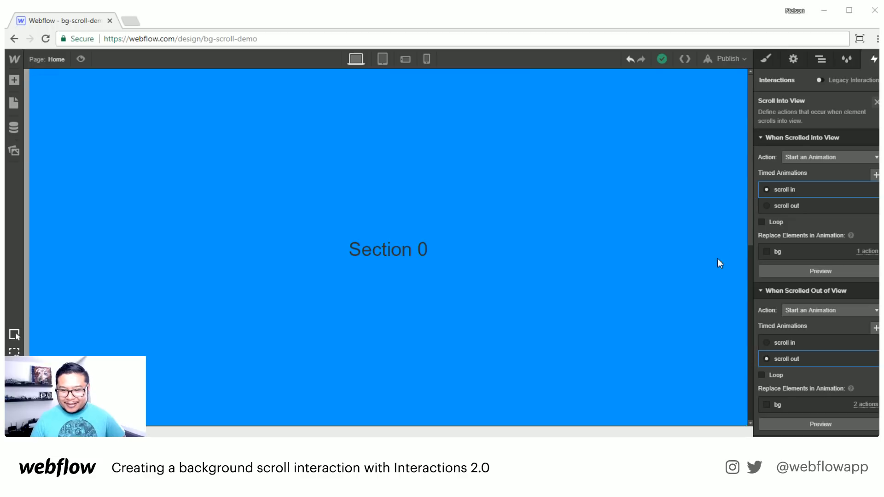
click(82, 58)
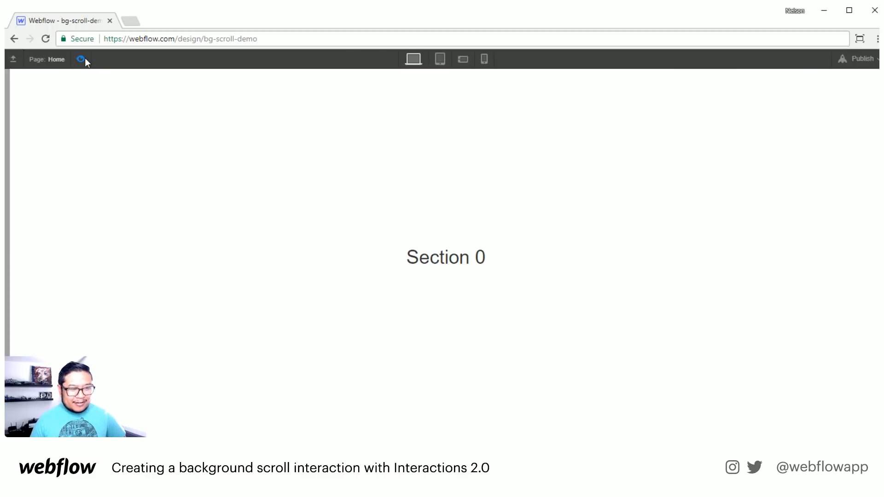
scroll(876, 253, down, 8)
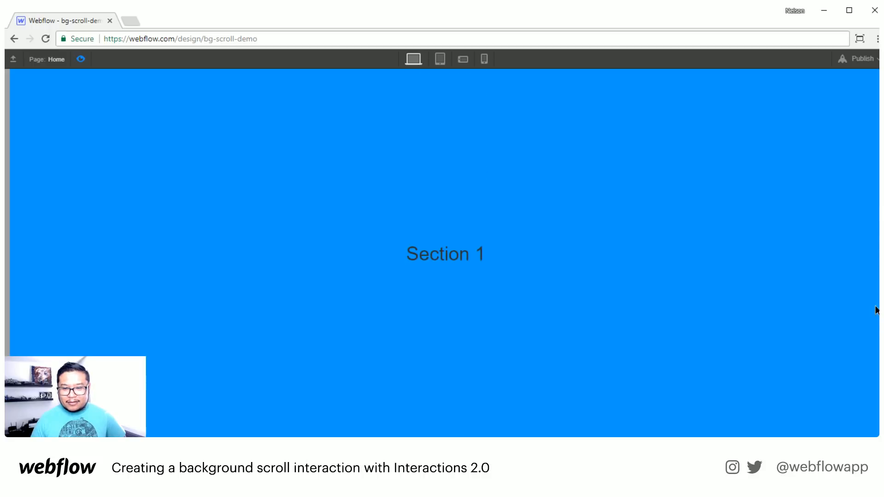
scroll(876, 308, up, 8)
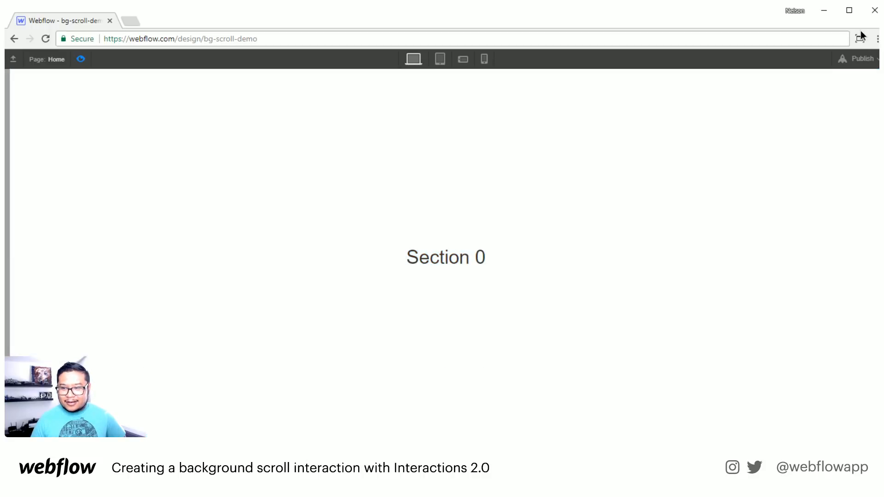
scroll(877, 276, down, 5)
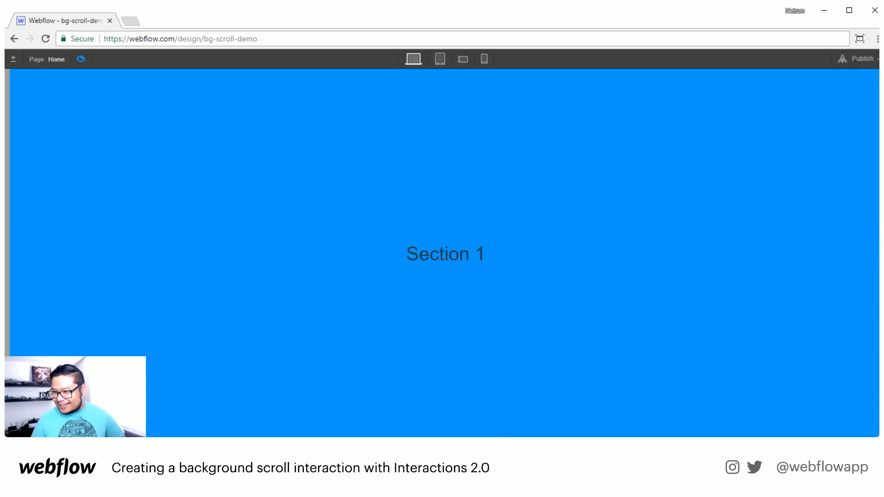
scroll(877, 305, up, 5)
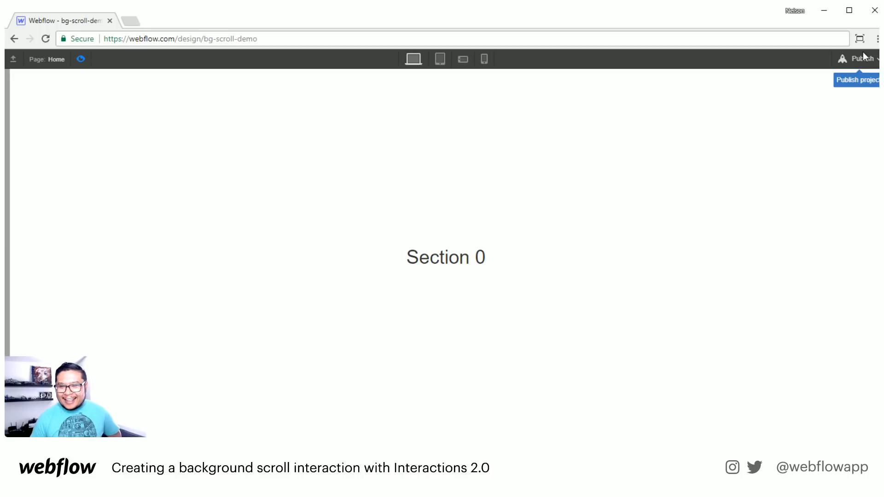
scroll(871, 292, down, 5)
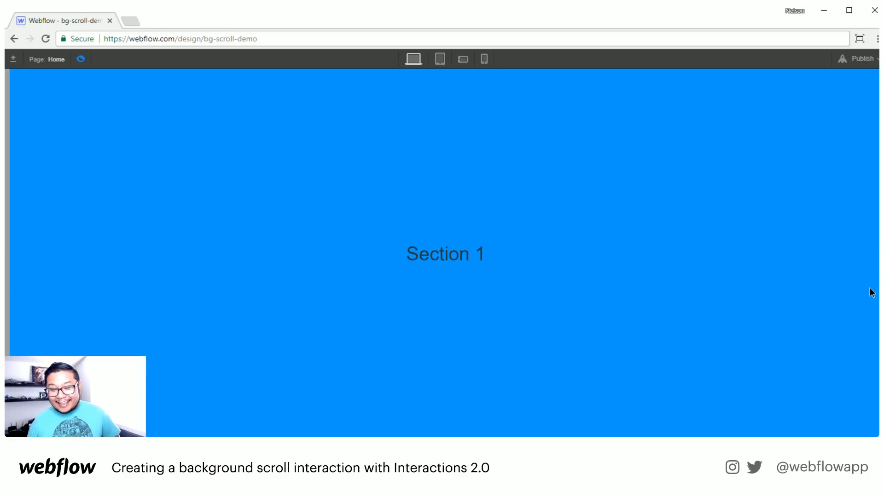
scroll(860, 102, up, 5)
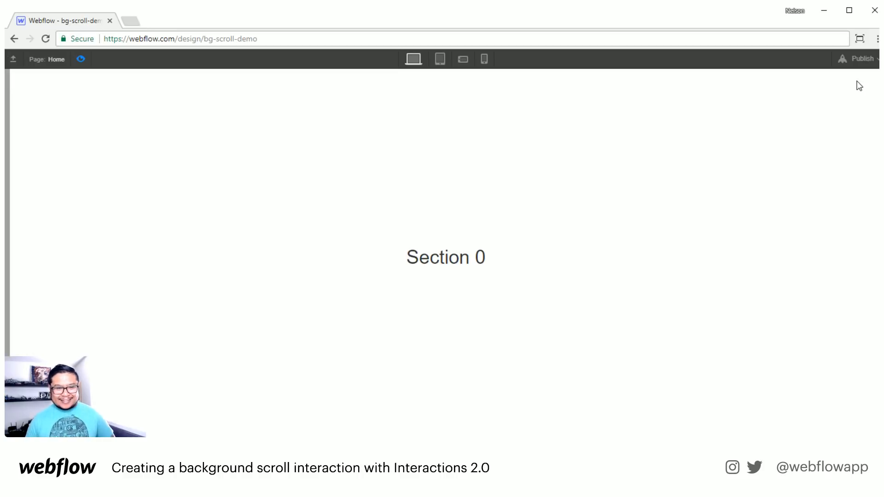
click(81, 58)
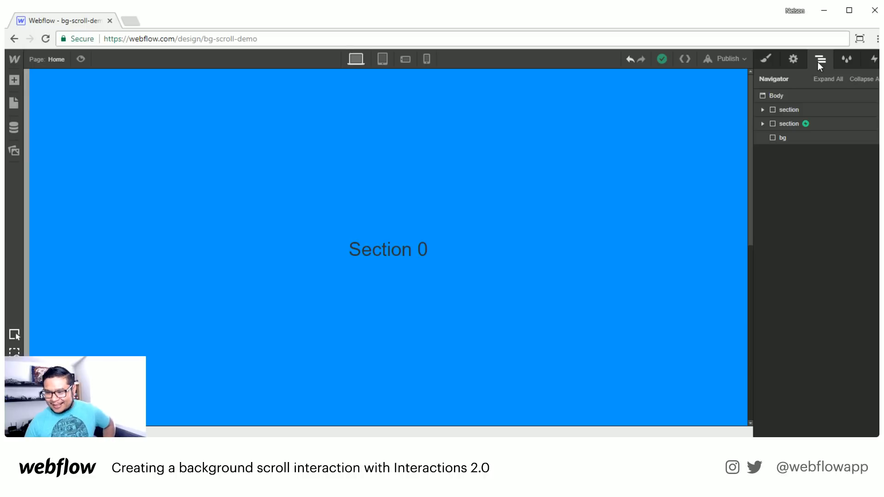
- Place a copy of the first section below the other two in the Navigator
click(803, 121)
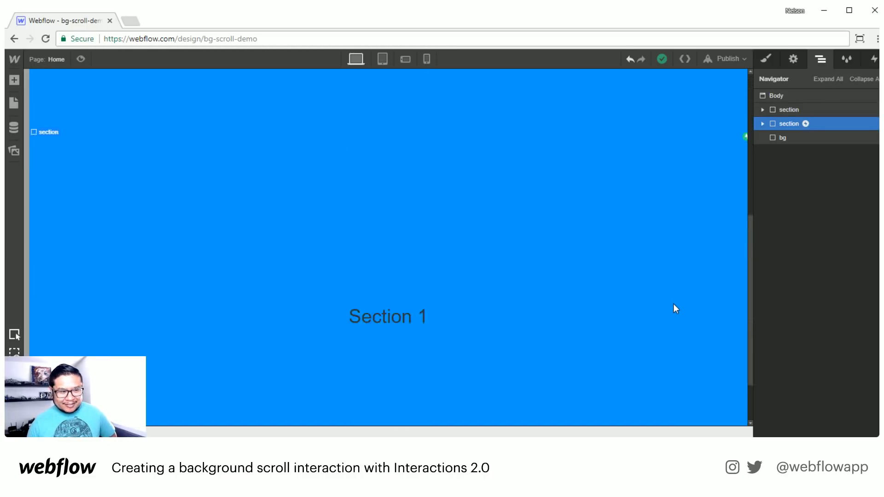
click(779, 139)
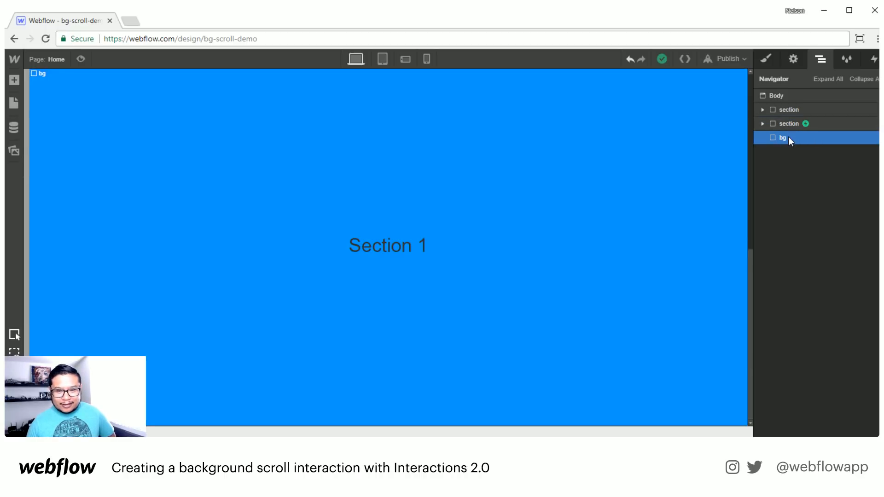
click(791, 109)
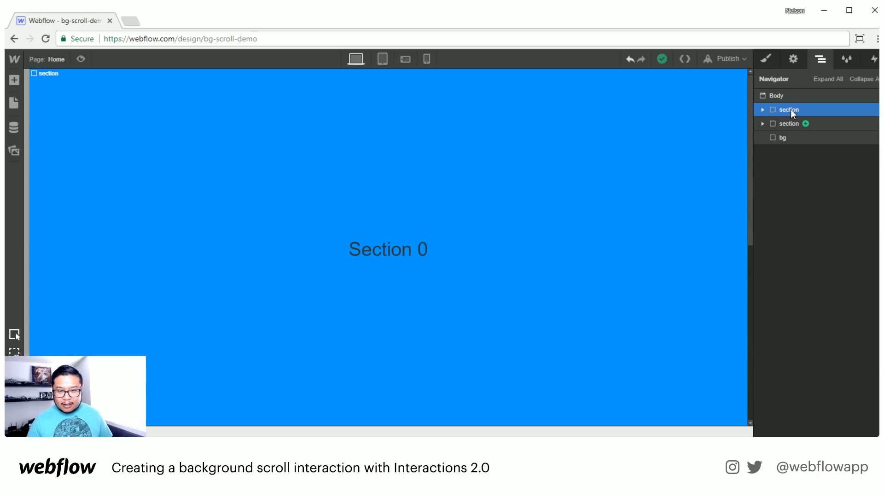
drag(791, 109, 789, 136)
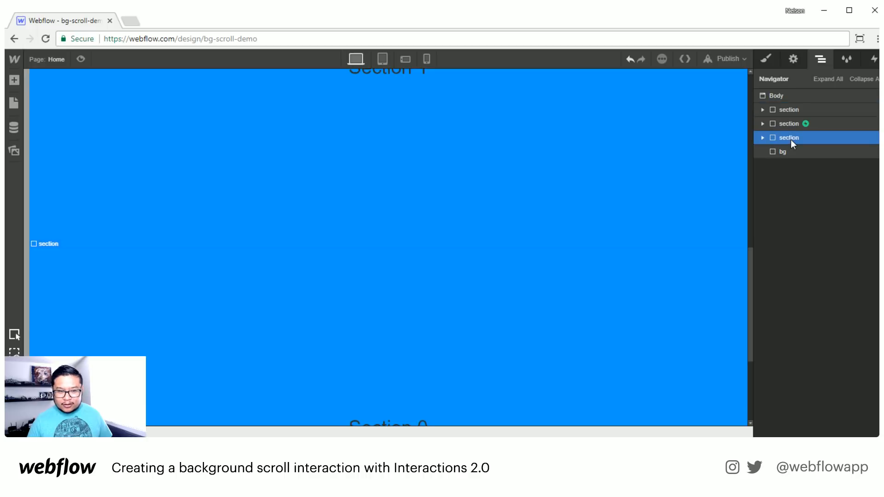
- Change the new section's heading from 'Section 0' to 'Section 2', then select bg
scroll(559, 262, down, 4)
double_click(408, 244)
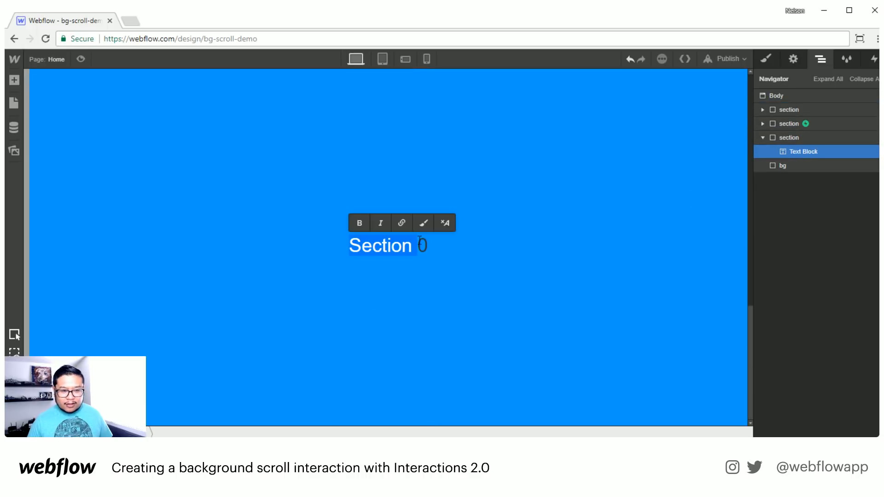
click(421, 242)
key(Delete)
text(2)
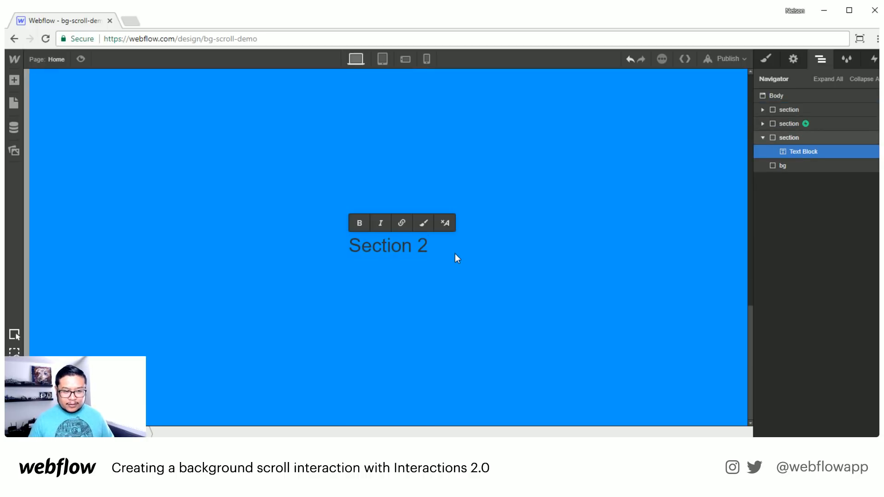
click(785, 167)
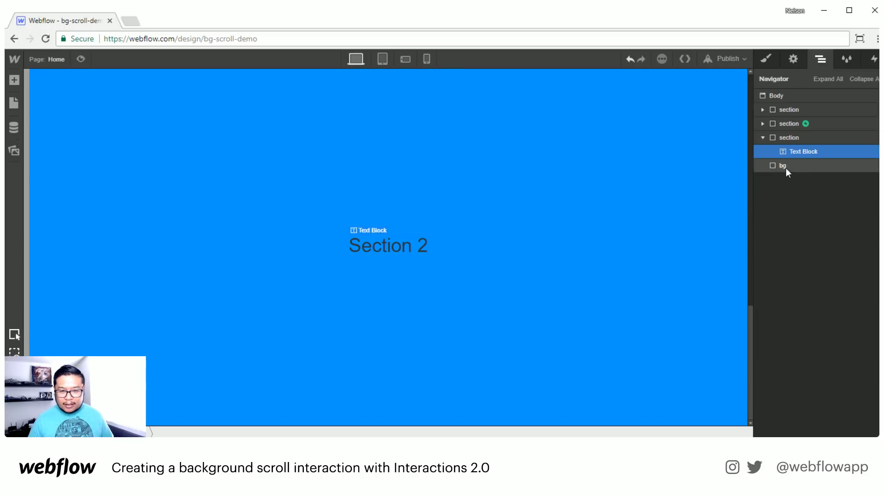
click(766, 64)
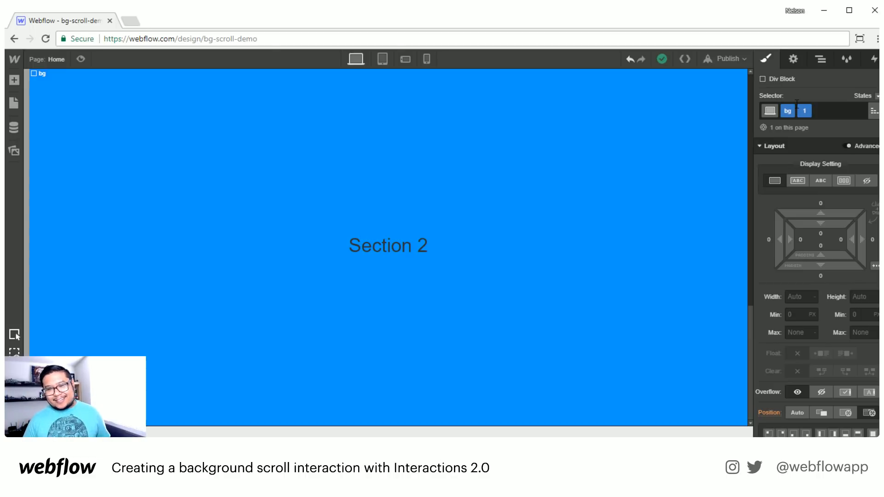
- Duplicate the bg layer with Ctrl+C/Ctrl+V
click(820, 59)
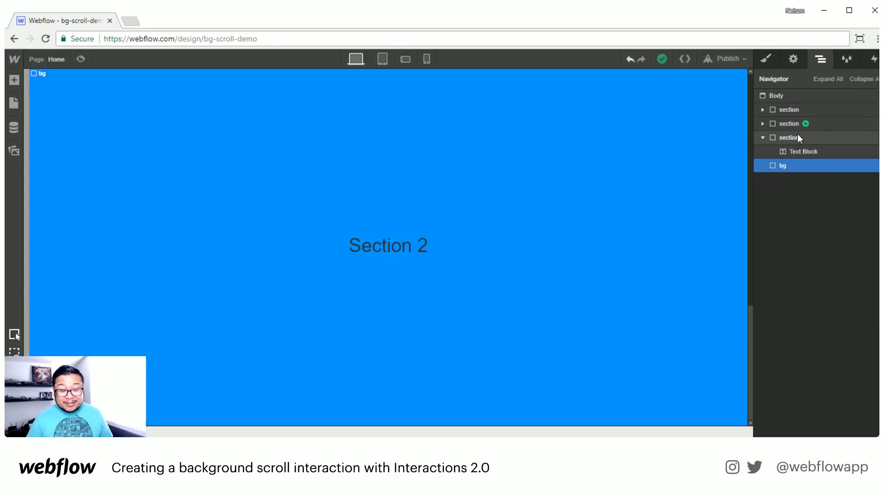
click(798, 151)
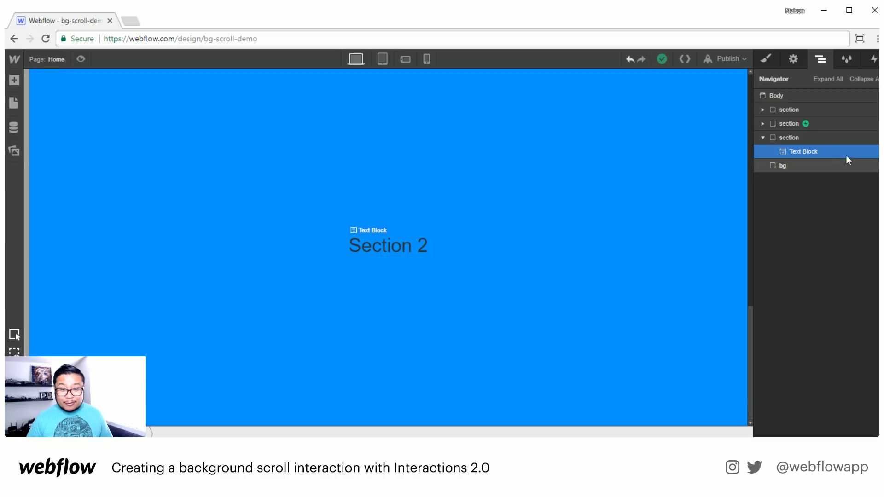
click(797, 172)
key(ctrl+c)
key(ctrl+v)
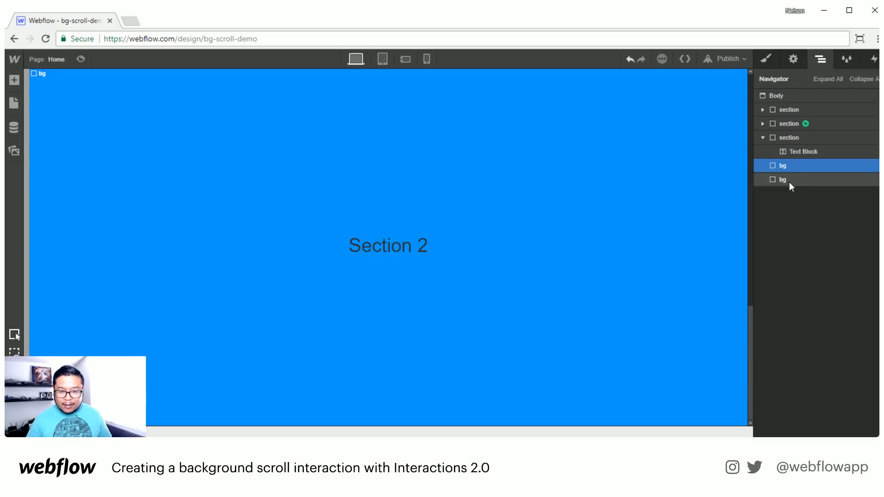
- Replace the bg copy's combo class 1 with a new combo class 2
click(763, 60)
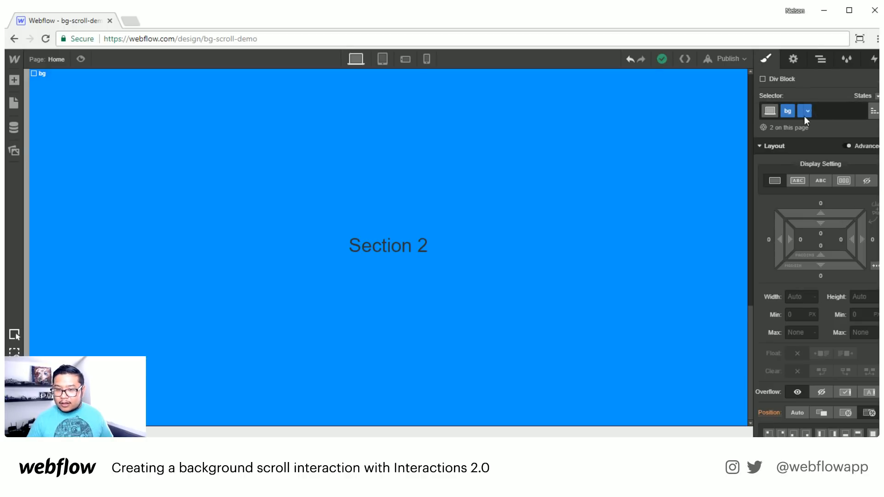
click(824, 110)
key(BackSpace)
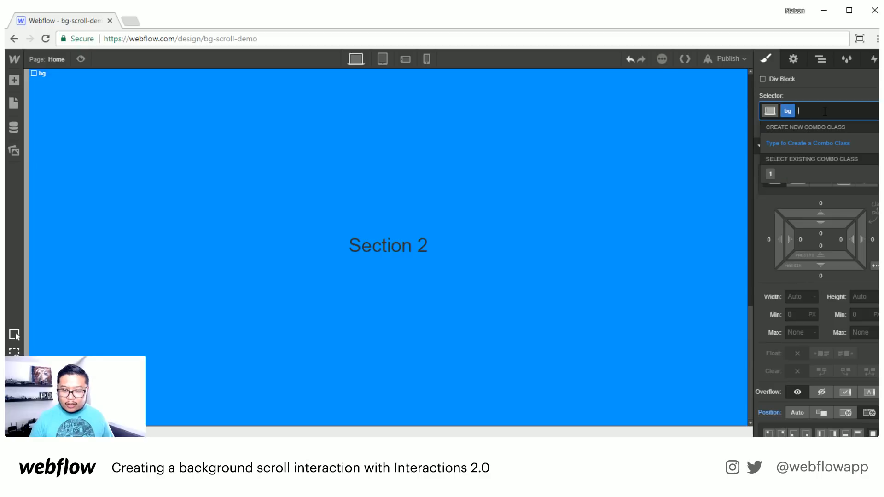
text(2)
key(Return)
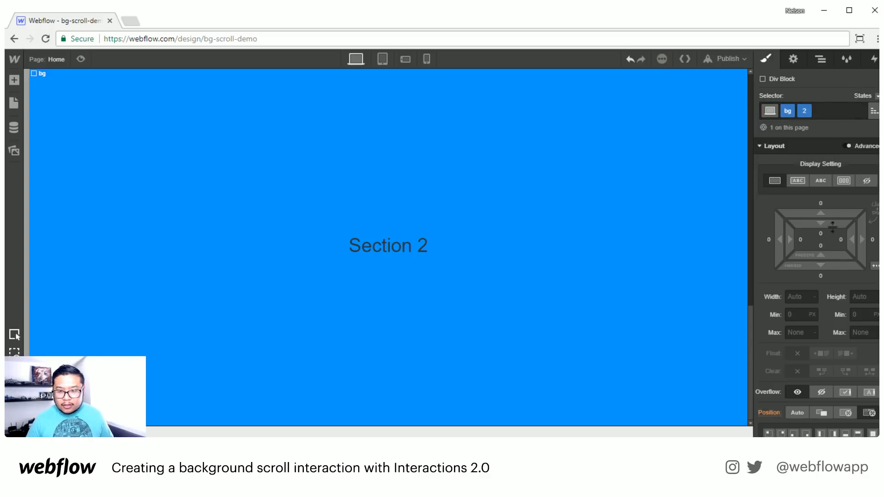
scroll(812, 295, down, 6)
scroll(811, 294, down, 3)
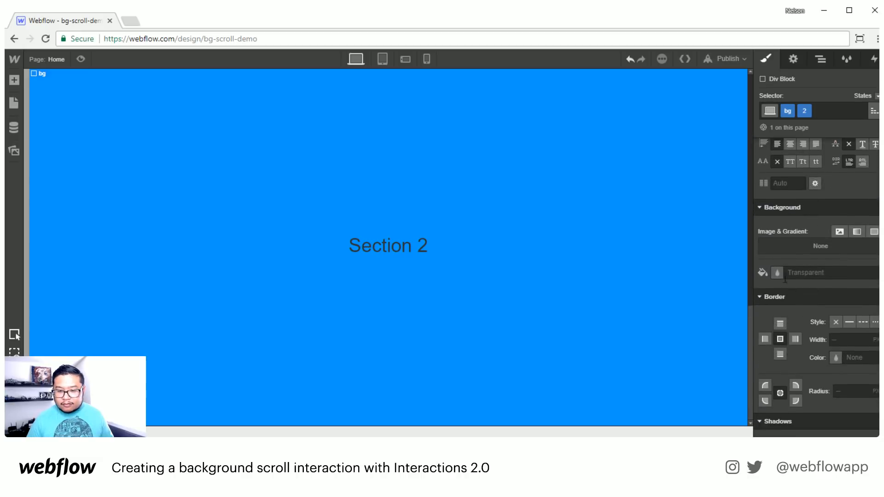
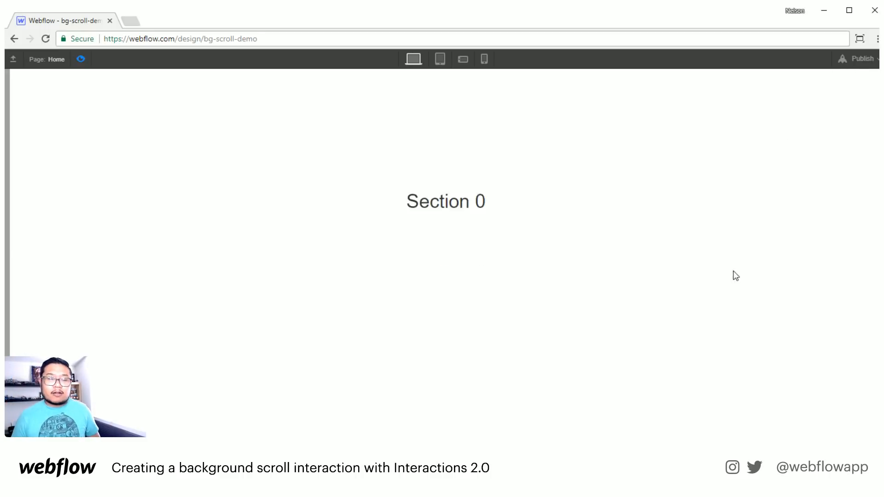
- Review the sections in preview and open a file browser containing the concert photo
scroll(704, 320, down, 5)
scroll(699, 313, up, 4)
scroll(697, 309, down, 5)
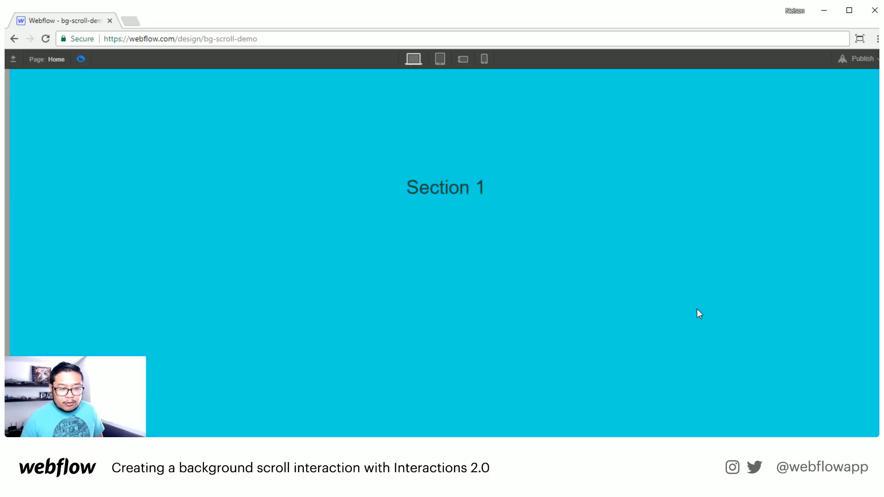
scroll(697, 308, down, 5)
scroll(697, 308, up, 8)
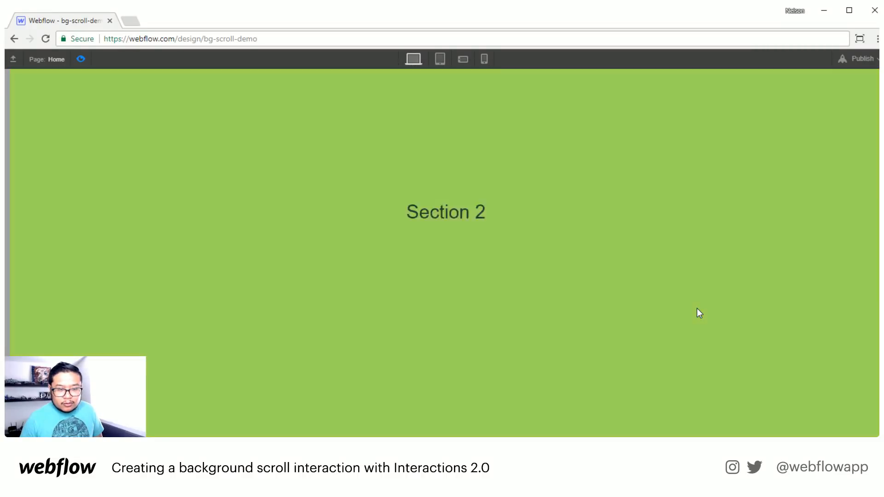
scroll(697, 308, up, 7)
scroll(696, 307, up, 3)
scroll(696, 306, down, 8)
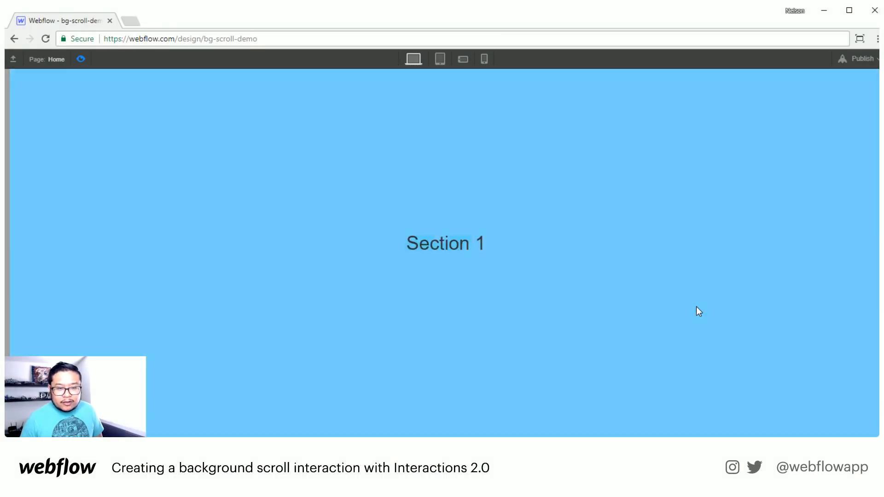
scroll(696, 307, up, 8)
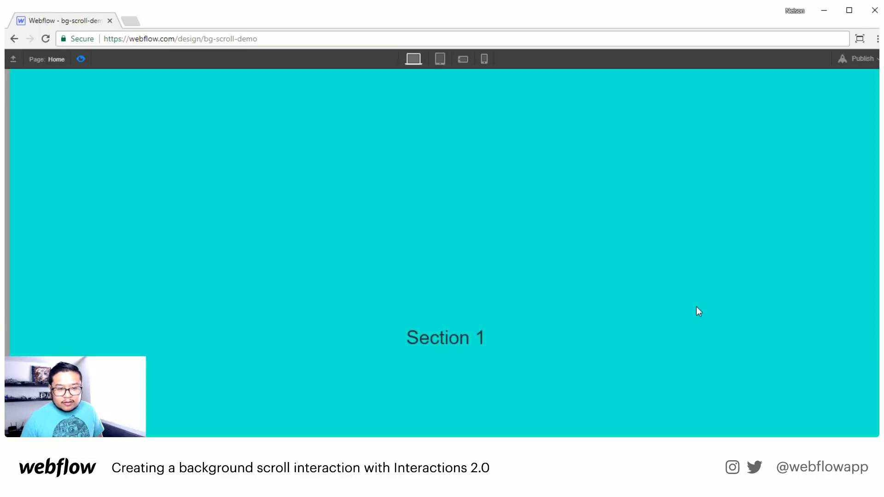
scroll(696, 307, down, 5)
scroll(696, 306, down, 3)
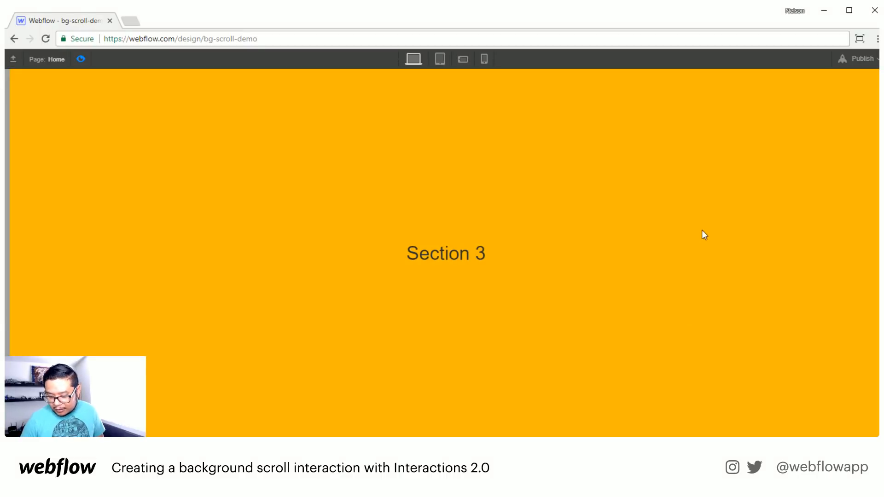
right_click(676, 232)
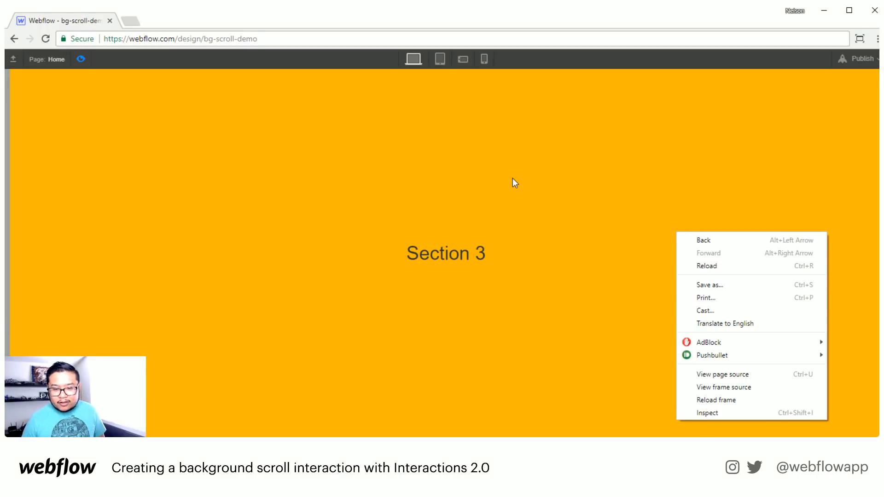
click(552, 268)
scroll(573, 362, up, 8)
scroll(589, 341, down, 8)
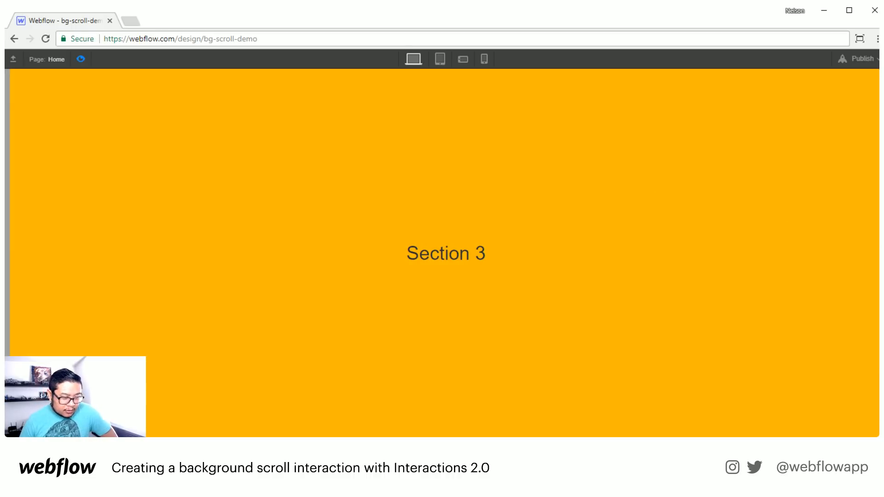
key(super+e)
drag(344, 56, 590, 46)
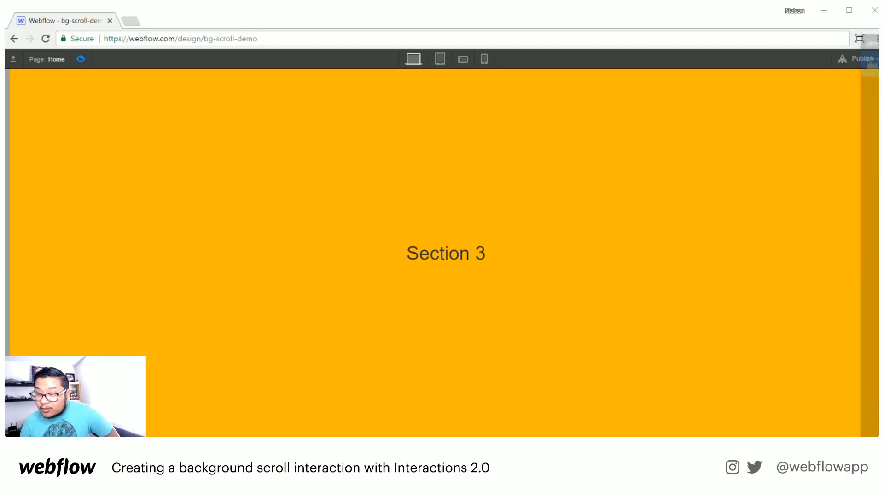
- Exit preview, select the third bg block and remove its orange background colour
click(81, 59)
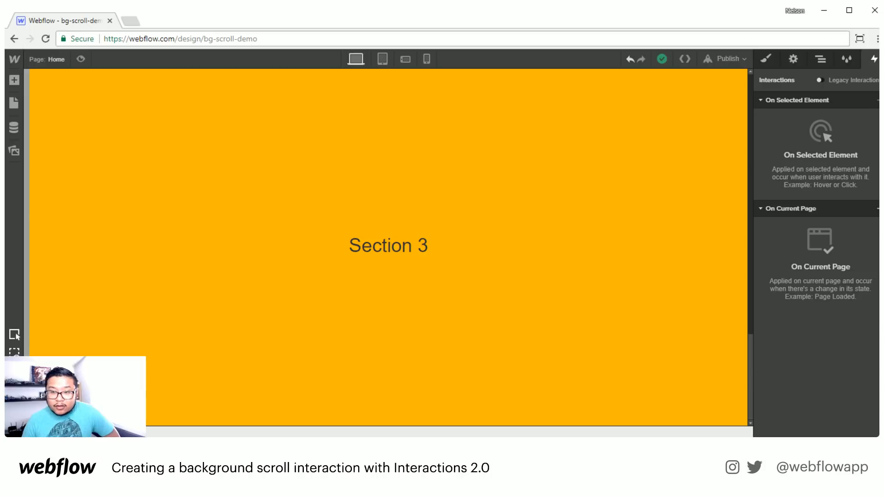
click(820, 59)
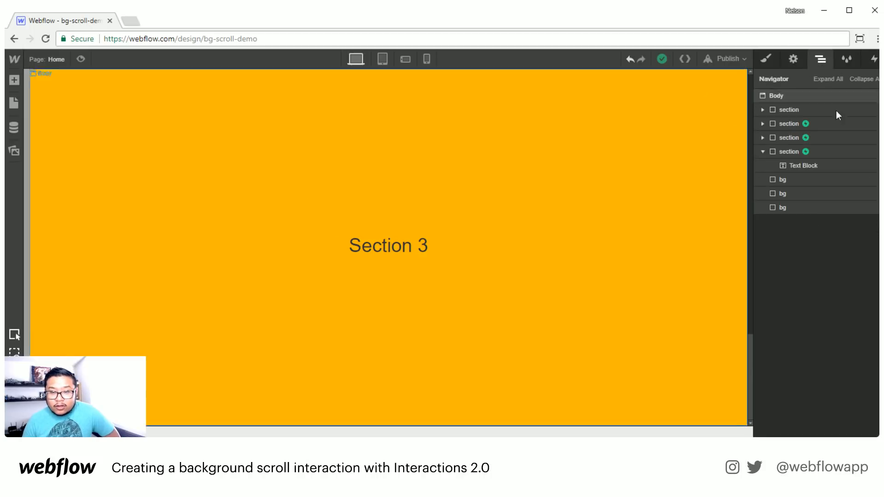
click(801, 207)
click(765, 58)
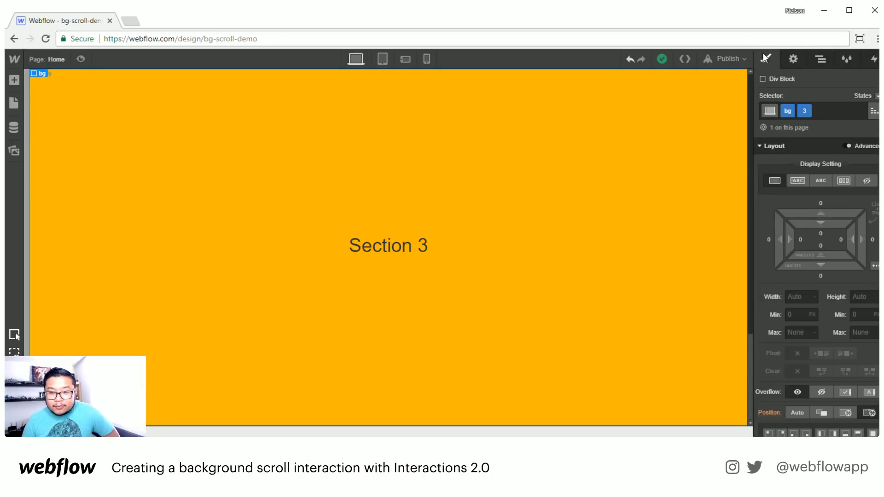
scroll(829, 327, down, 10)
scroll(828, 315, up, 3)
click(764, 218)
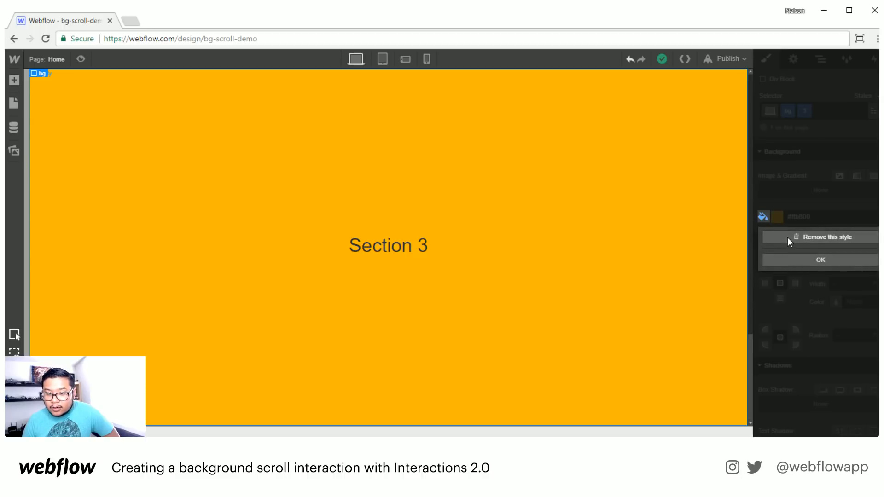
click(787, 237)
- Upload the concert photo to assets and set it as the bg block's background image
drag(877, 249, 810, 429)
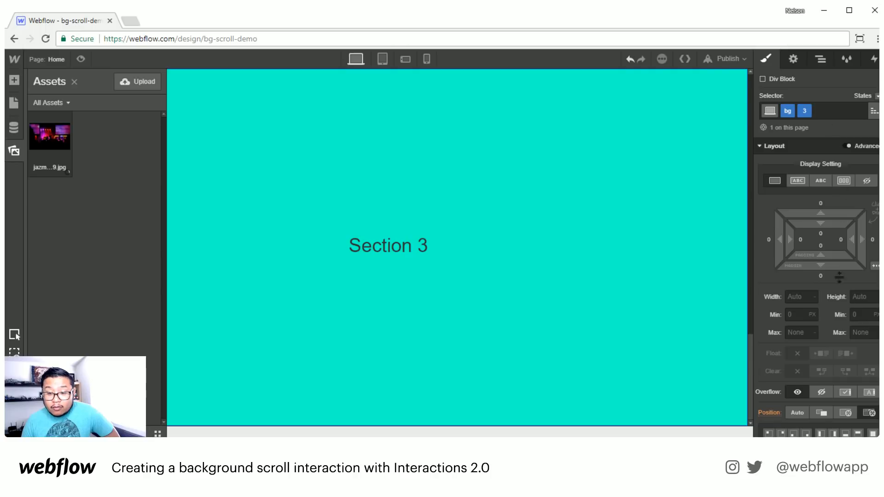
scroll(822, 339, down, 10)
scroll(822, 340, down, 2)
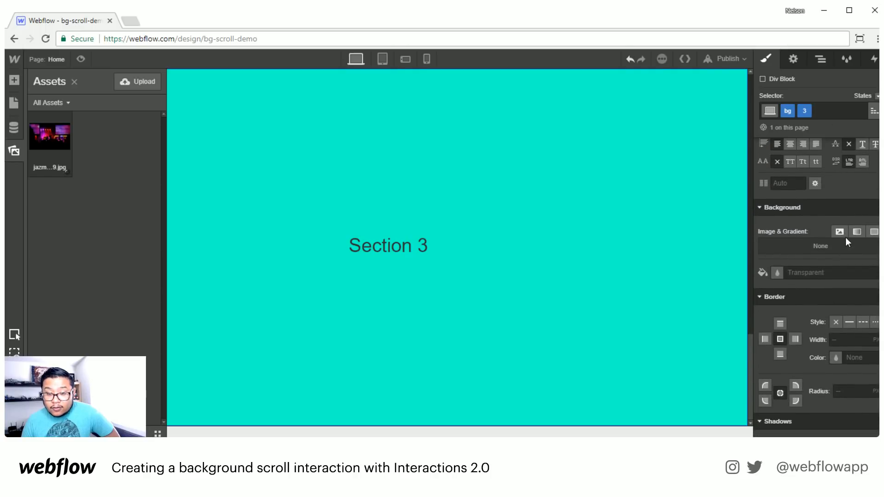
click(841, 231)
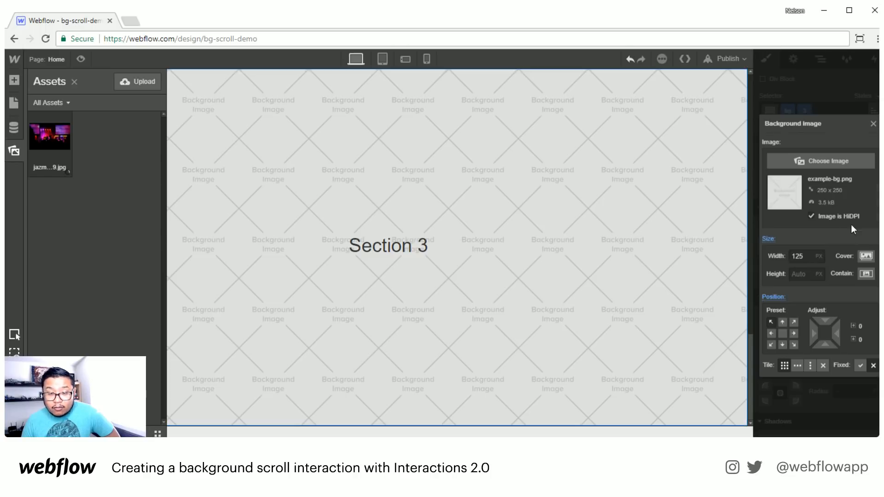
click(800, 162)
click(51, 137)
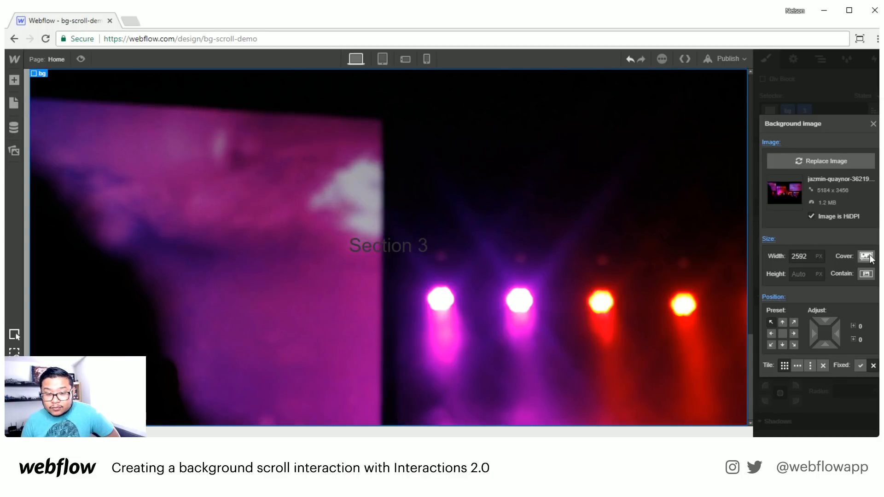
- Make the background photo cover the block, centred at 50%/50%
click(865, 258)
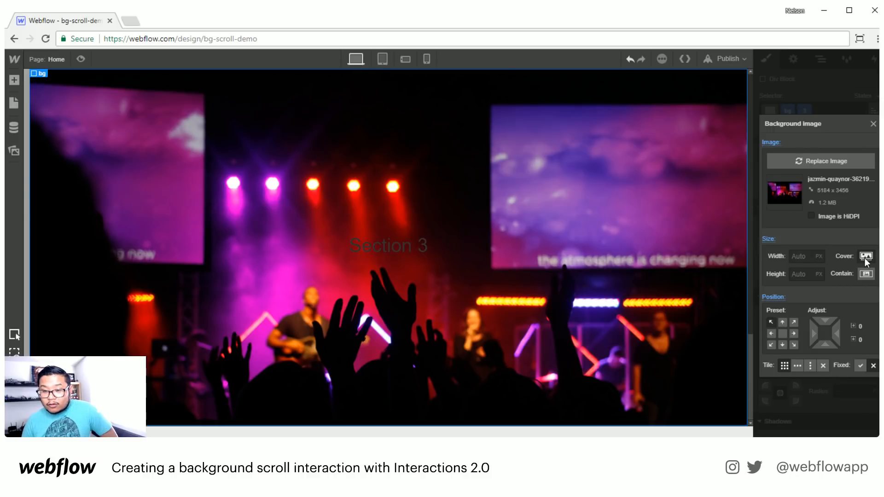
click(782, 333)
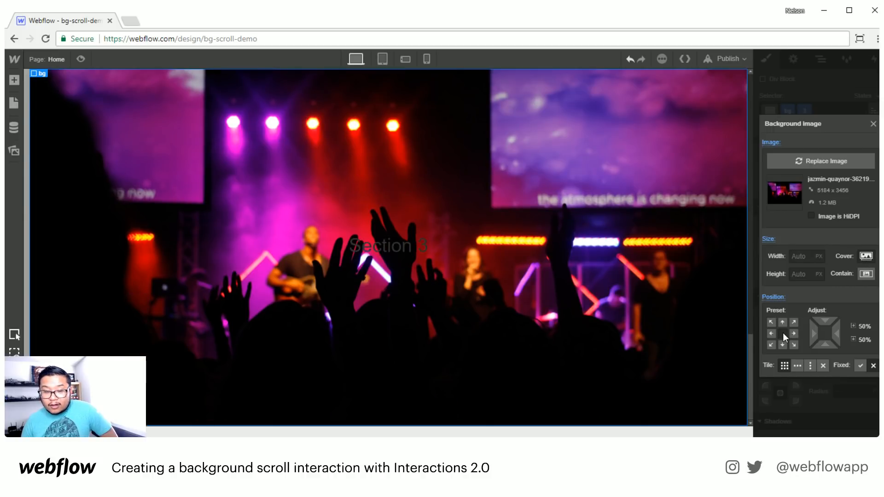
click(873, 125)
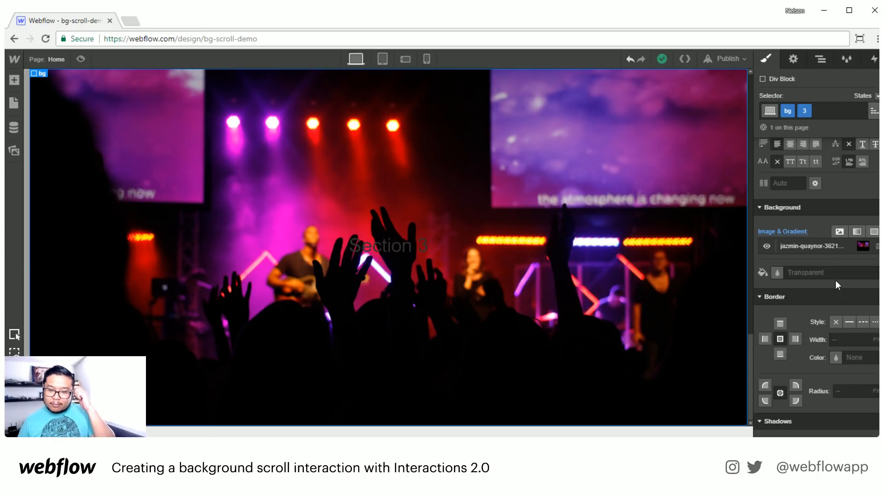
- Clear the text colour from the third bg block
scroll(820, 268, up, 5)
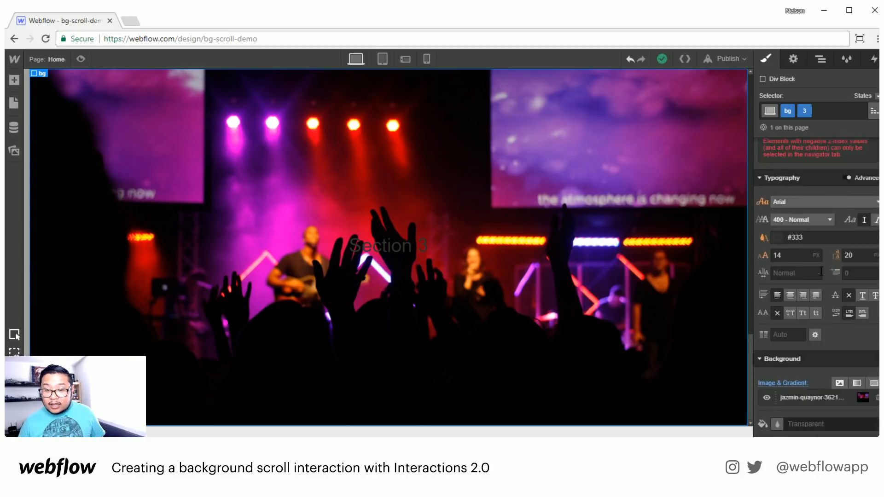
click(813, 309)
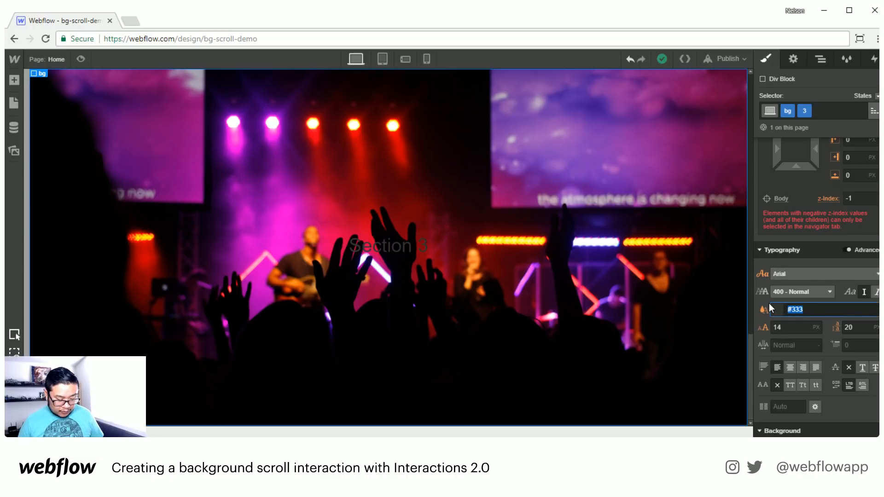
text(white)
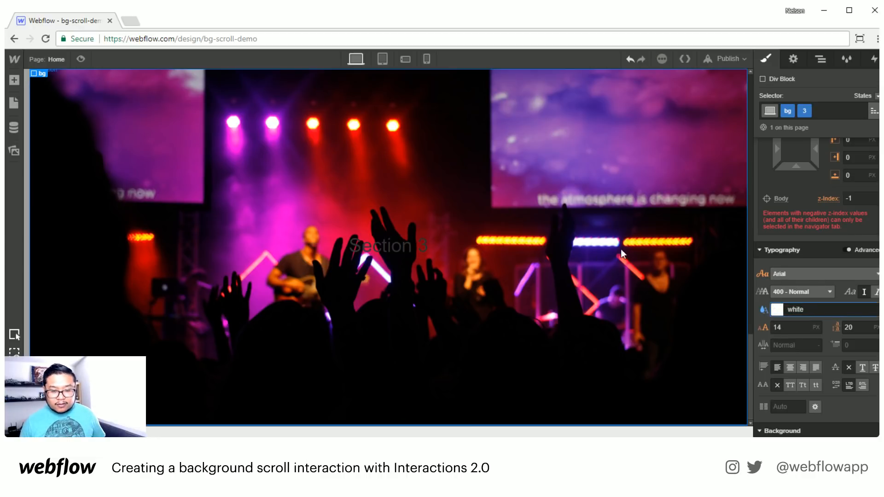
click(764, 309)
click(820, 59)
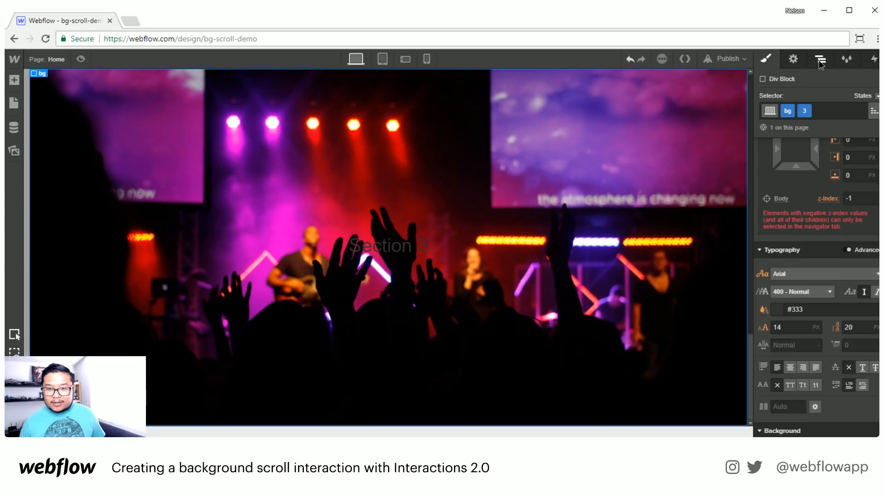
- Give the fourth section a 'section 3' combo class with white font colour
click(764, 61)
click(820, 111)
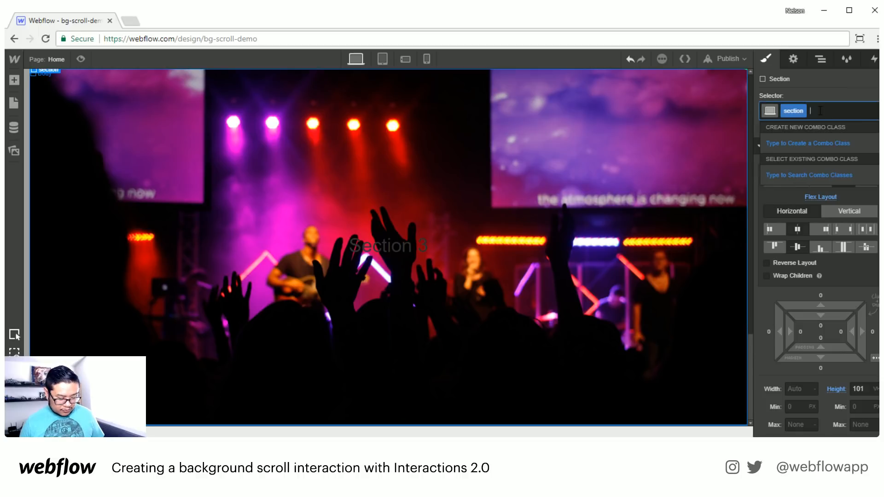
text(section 3)
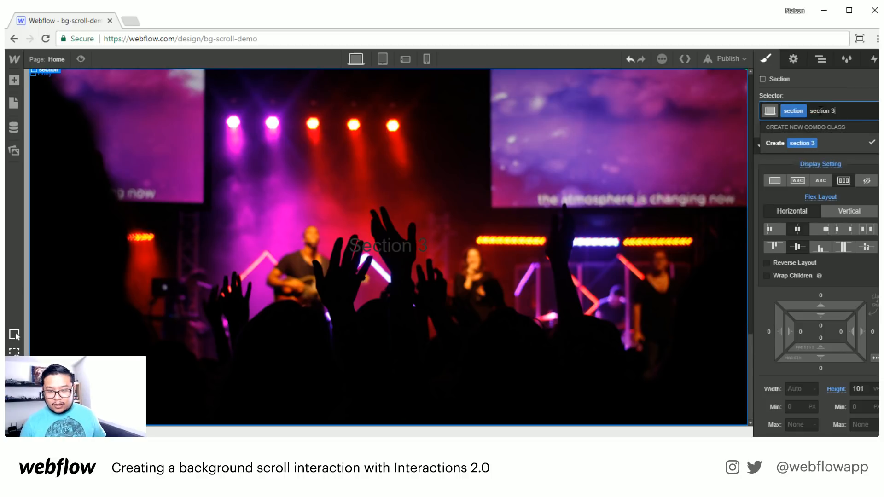
key(Return)
scroll(828, 276, down, 6)
click(778, 309)
text(white)
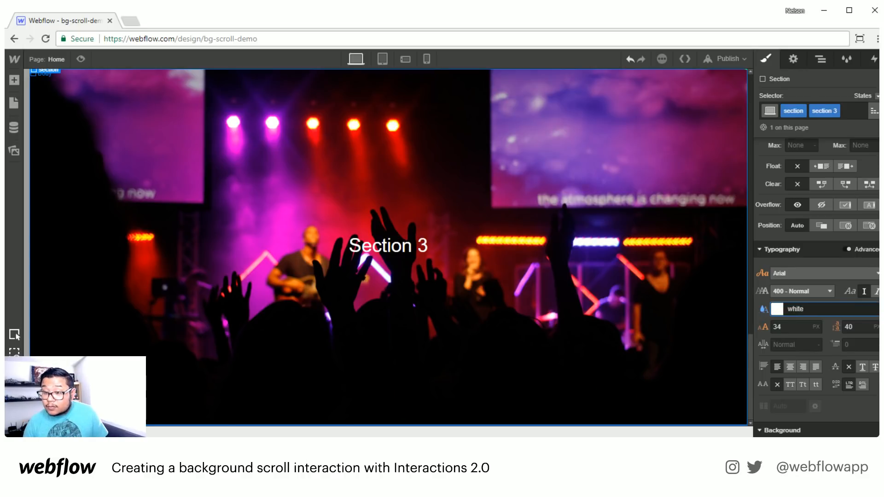
key(alt+Tab)
key(alt+Tab)
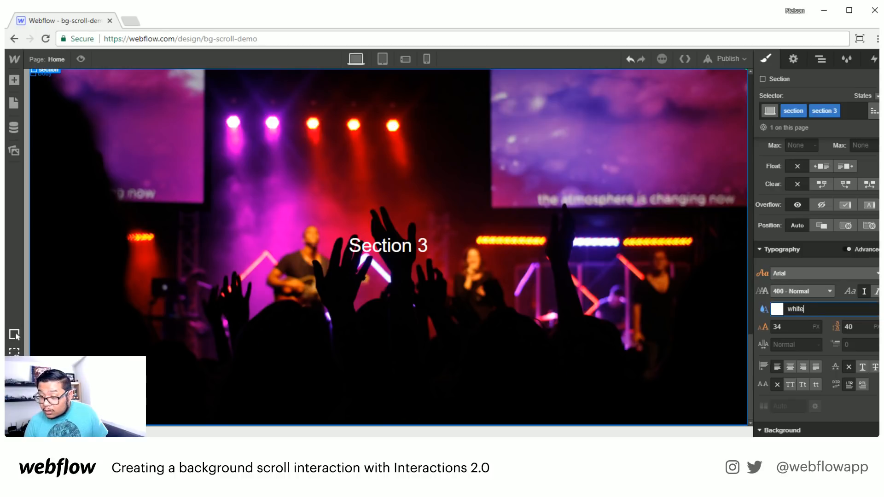
scroll(497, 278, up, 10)
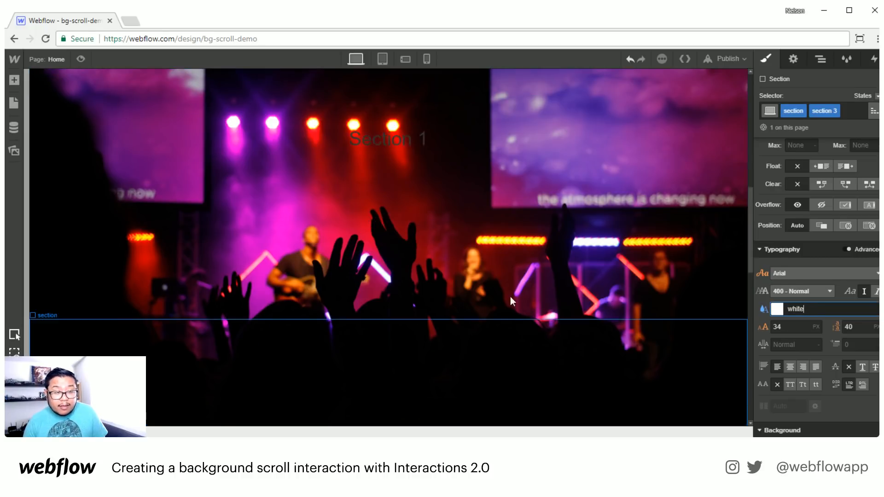
scroll(518, 301, up, 7)
click(89, 61)
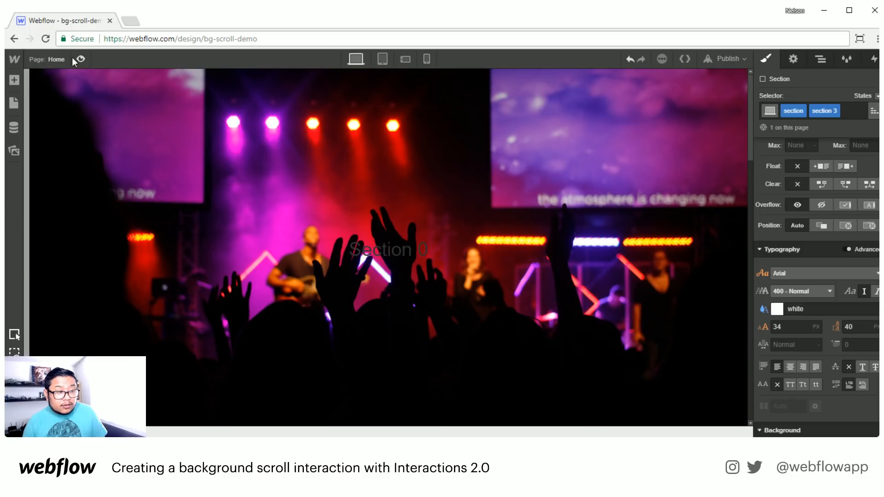
- Preview the page and scroll down to Section 3 over the concert photo, then back up
click(81, 59)
scroll(445, 253, down, 10)
scroll(445, 253, down, 8)
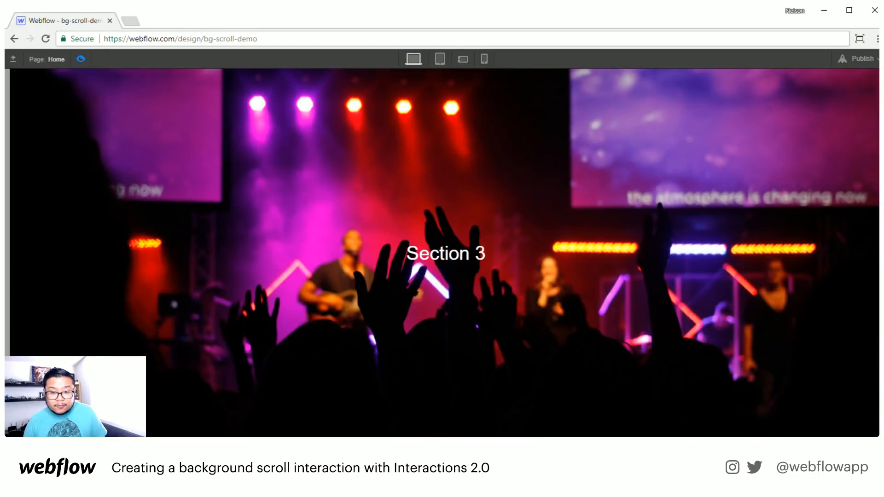
scroll(875, 258, up, 15)
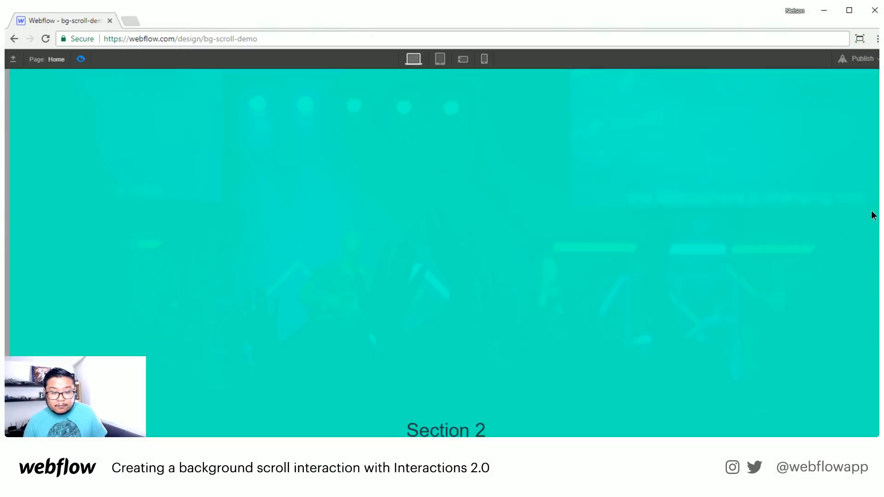
scroll(862, 169, up, 5)
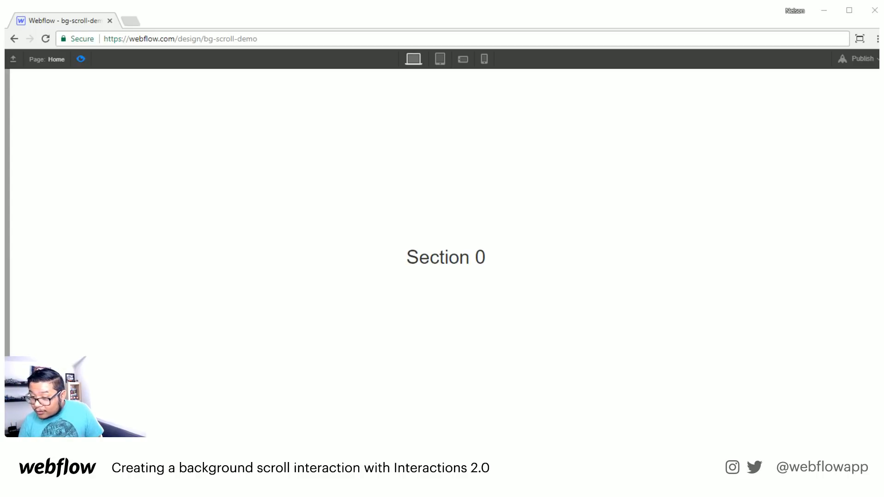
click(130, 20)
text(alexandrax.webflow.io)
key(Return)
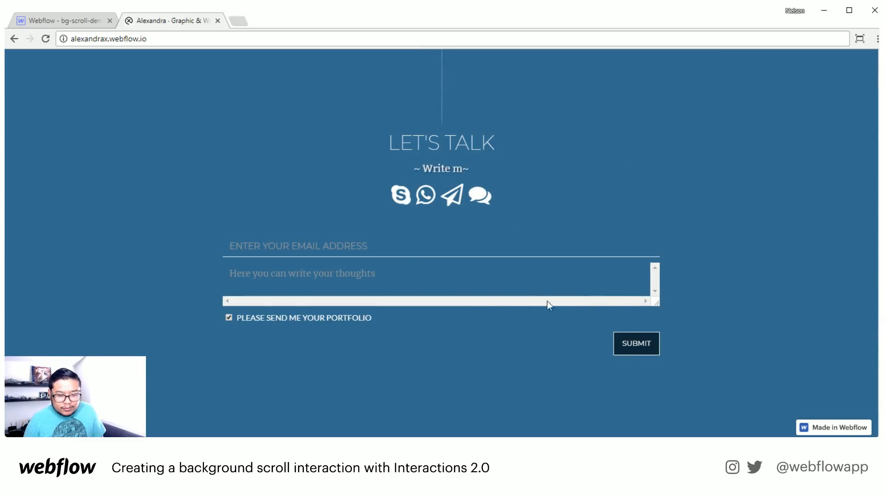
drag(657, 303, 632, 333)
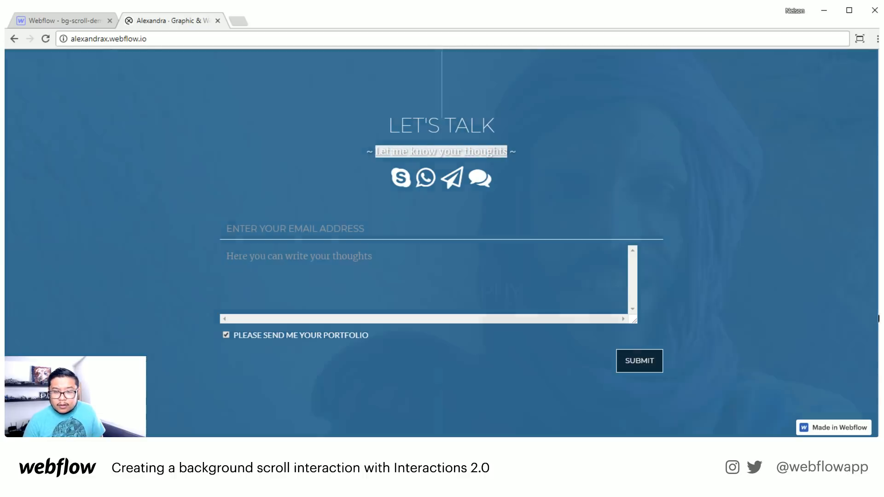
drag(881, 391, 860, 250)
drag(871, 327, 876, 375)
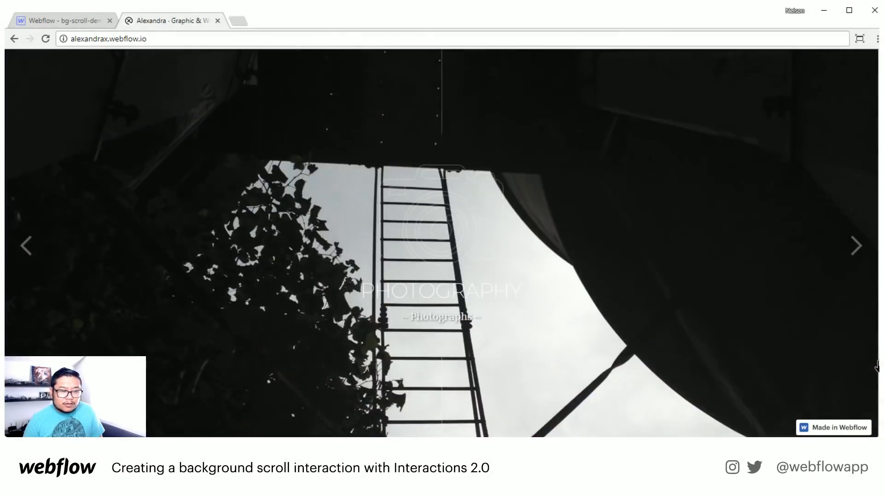
drag(877, 375, 877, 248)
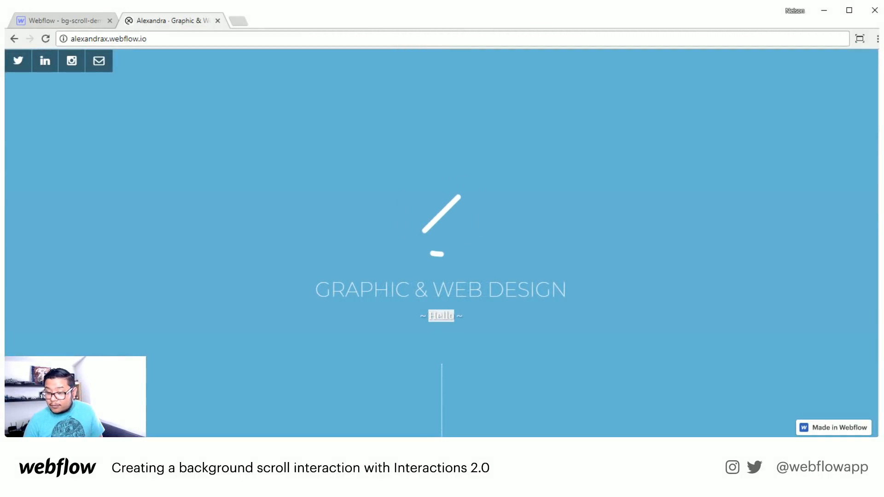
click(218, 20)
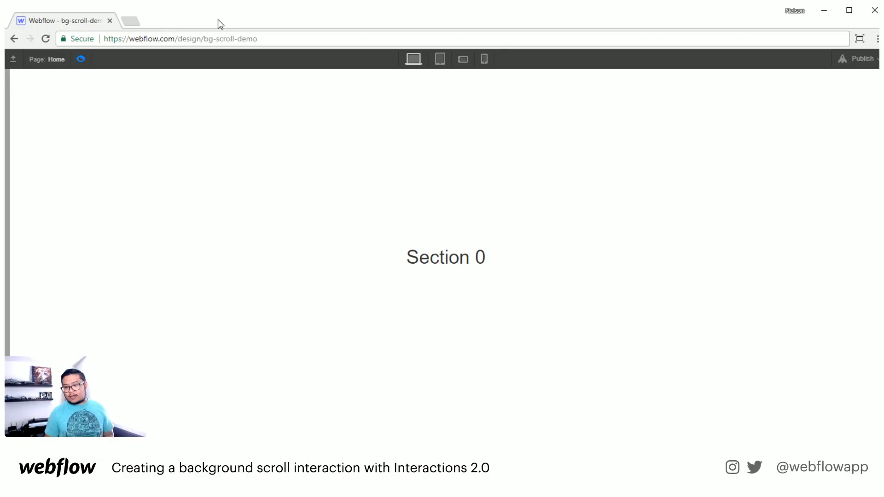
- Exit preview to bring back the Designer editing panels
click(83, 60)
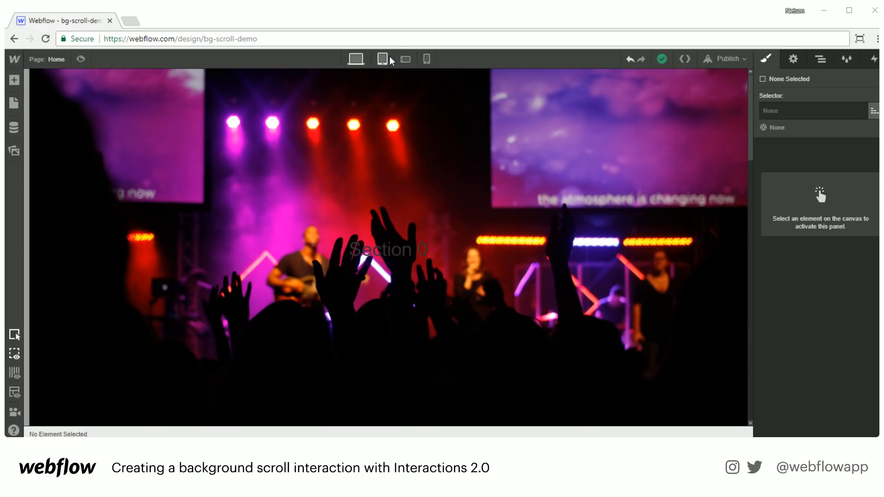
- Preview the page at phone landscape and portrait sizes, then return to desktop and exit preview
click(81, 59)
click(462, 59)
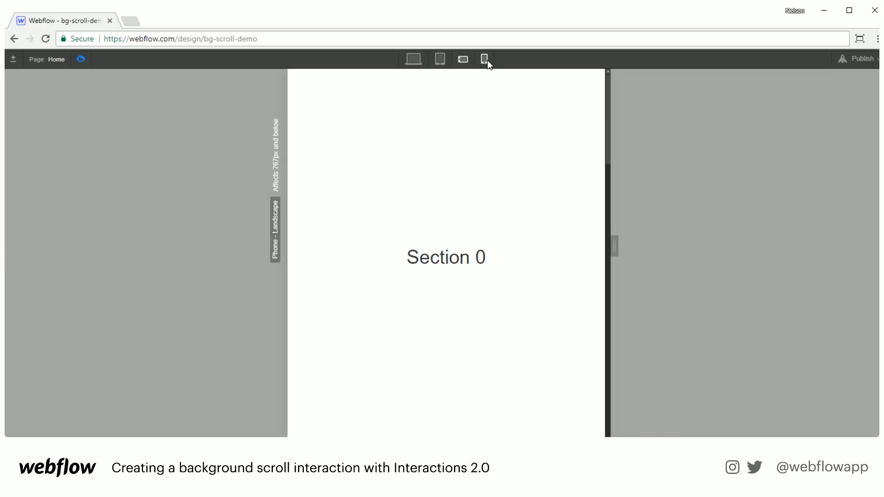
click(485, 59)
scroll(449, 221, down, 5)
scroll(446, 228, down, 8)
scroll(444, 221, up, 15)
click(413, 60)
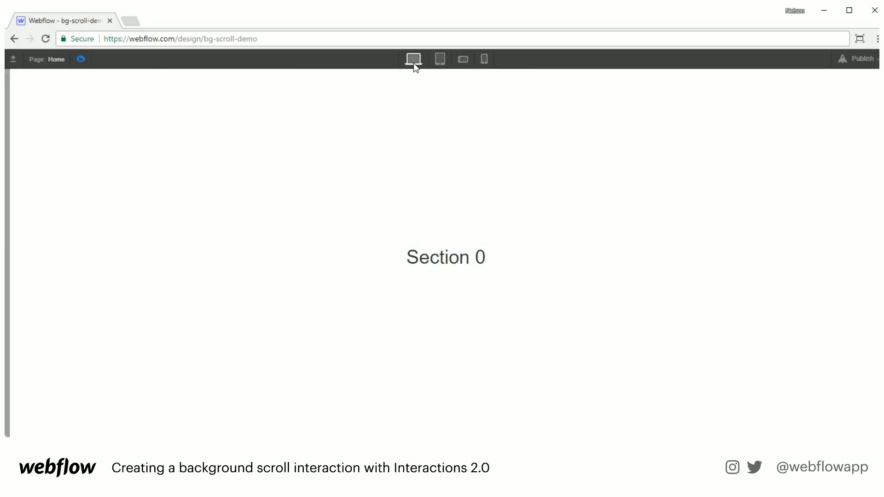
click(80, 59)
- Publish the site to bg-scroll-demo.webflow.io and close the publish panel
click(724, 59)
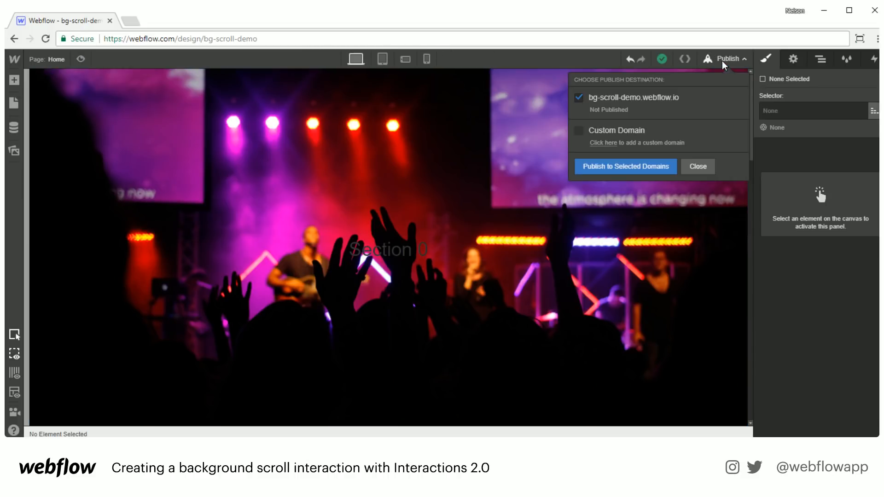
click(592, 167)
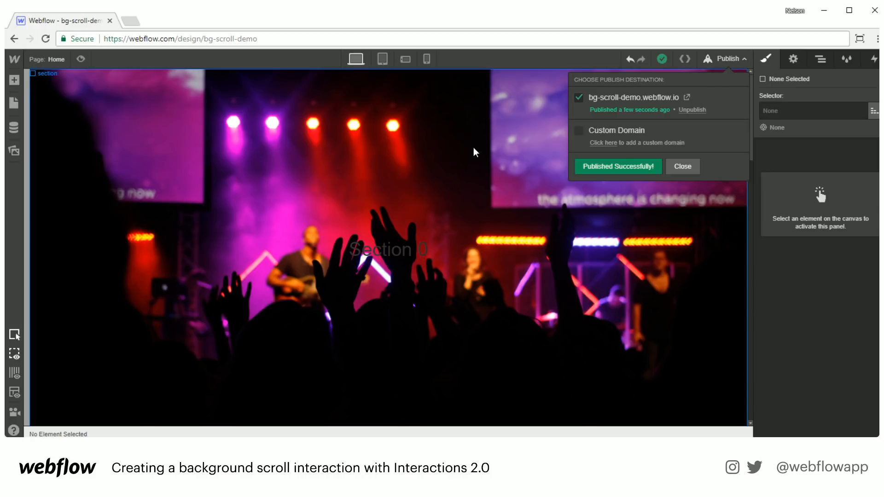
click(708, 67)
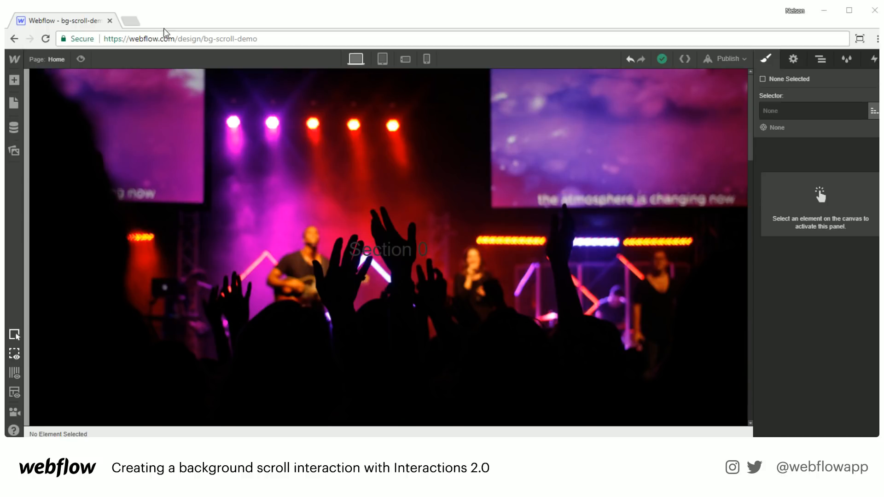
click(131, 21)
- Load app-sympla-comprador.webflow.io in the new tab and reload it
text(app-sympla-comprador.webflow.io)
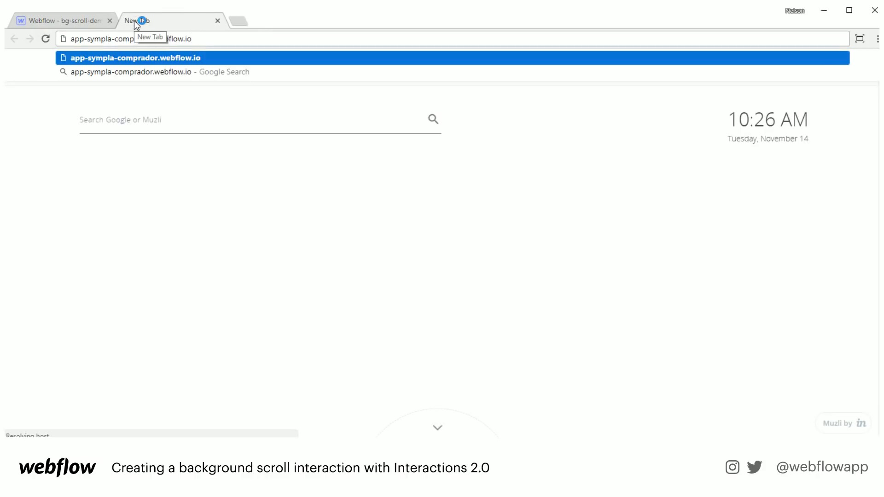
key(Return)
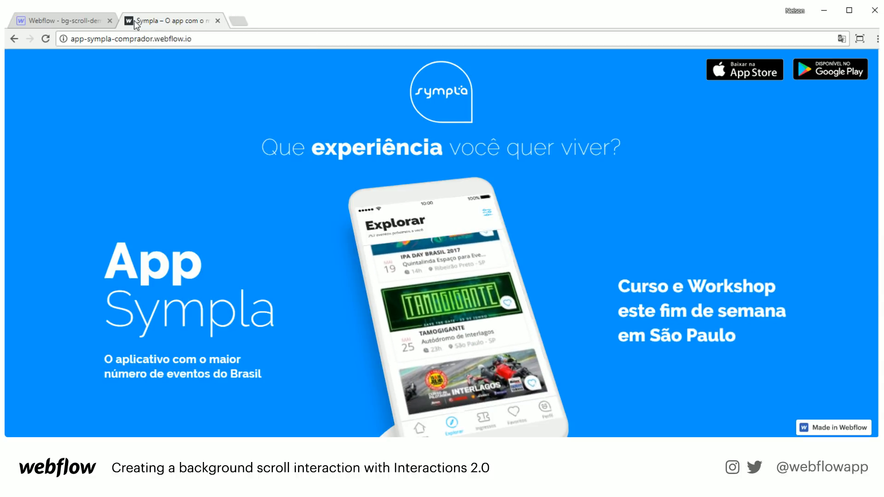
click(43, 38)
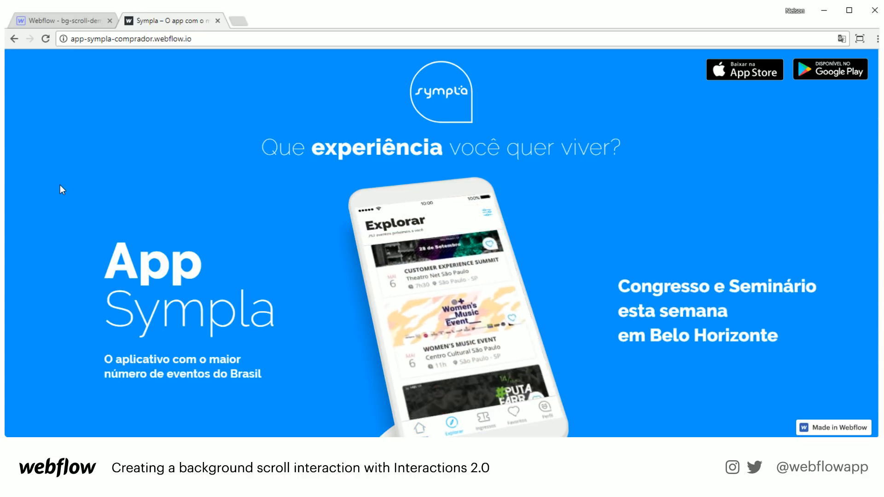
click(839, 41)
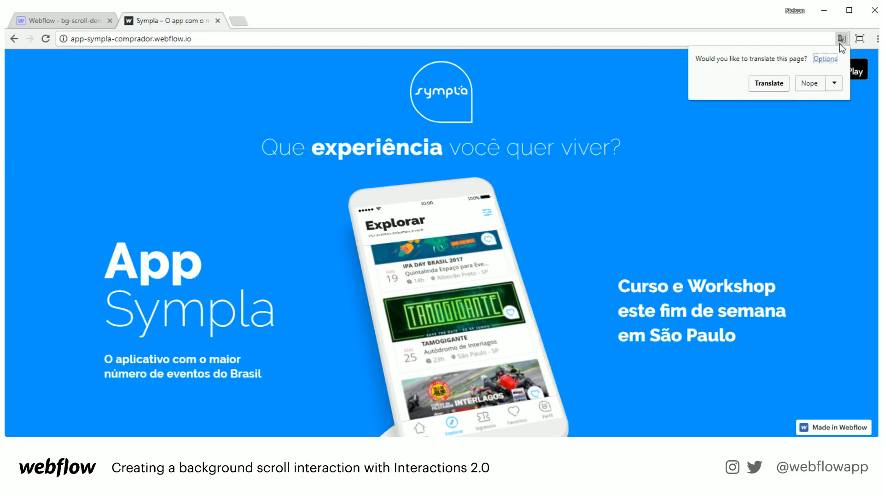
- Translate the Sympla page into English, reapplying the translation after a reload
click(766, 84)
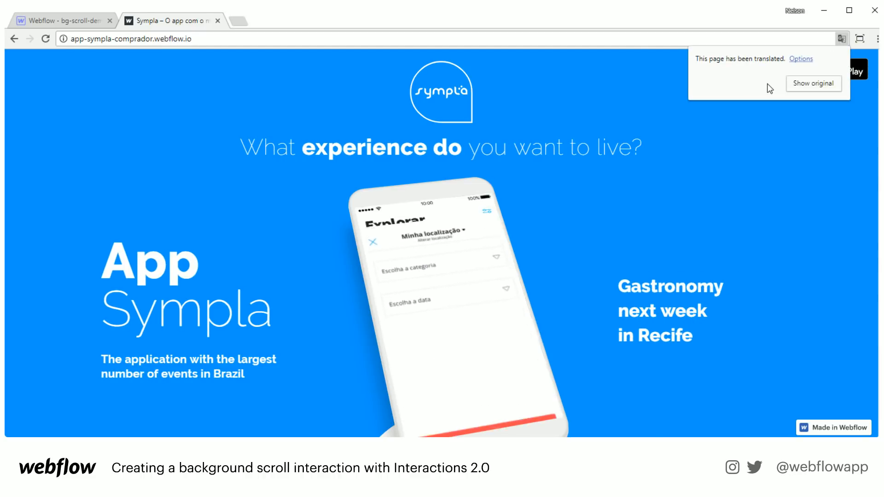
click(45, 40)
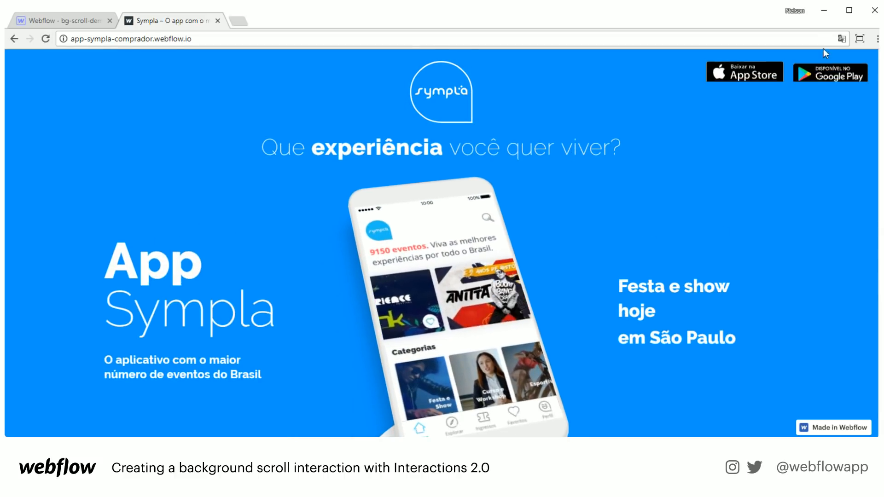
click(841, 40)
click(765, 84)
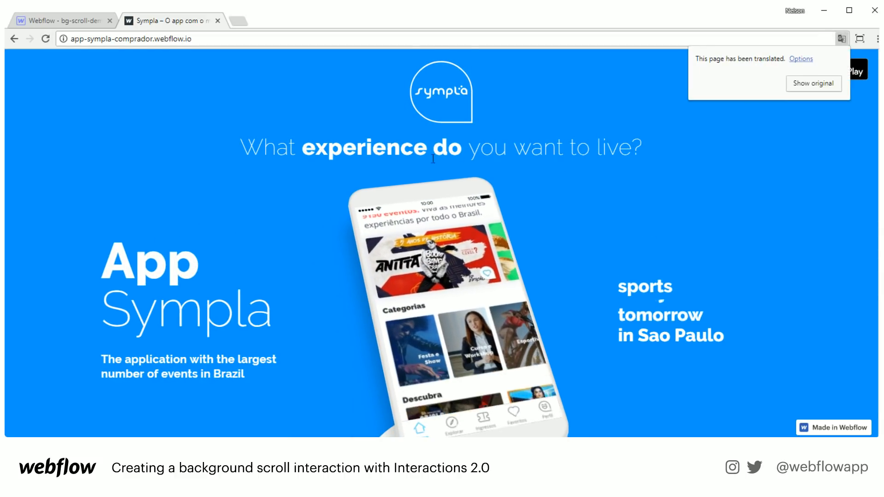
click(127, 123)
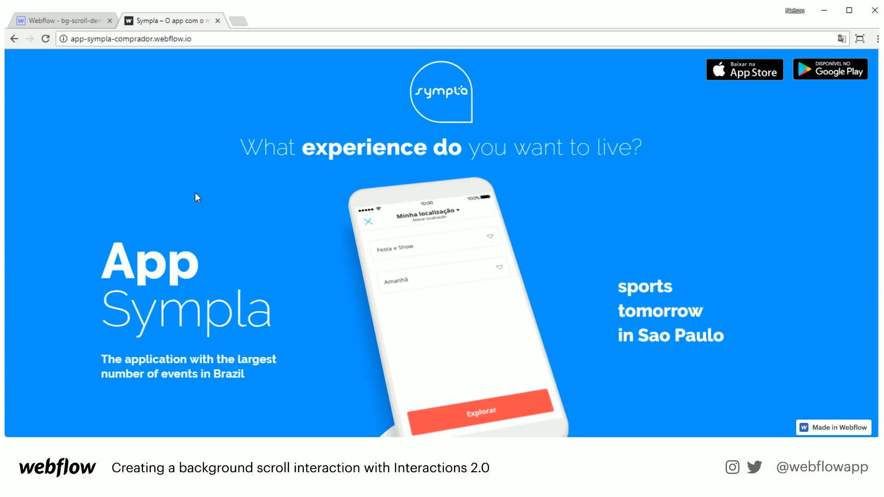
- Scroll past the blue App Sympla hero to the '+9000 events' section
scroll(197, 197, down, 3)
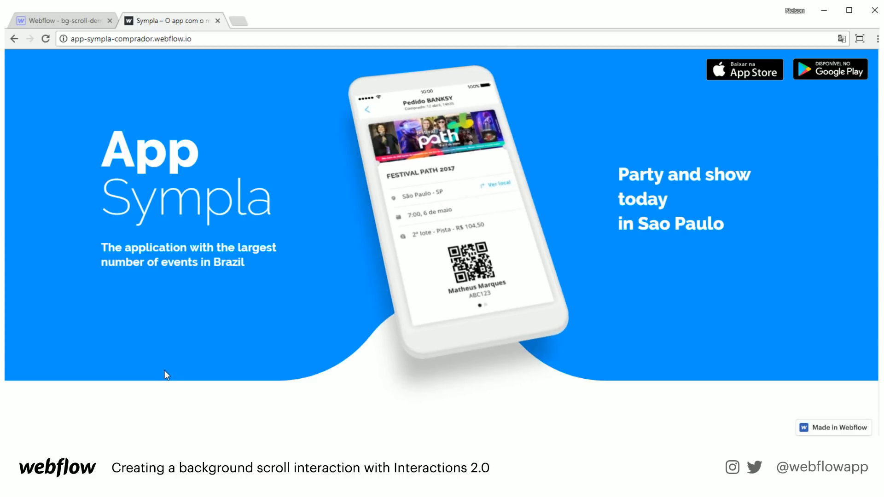
scroll(316, 260, up, 3)
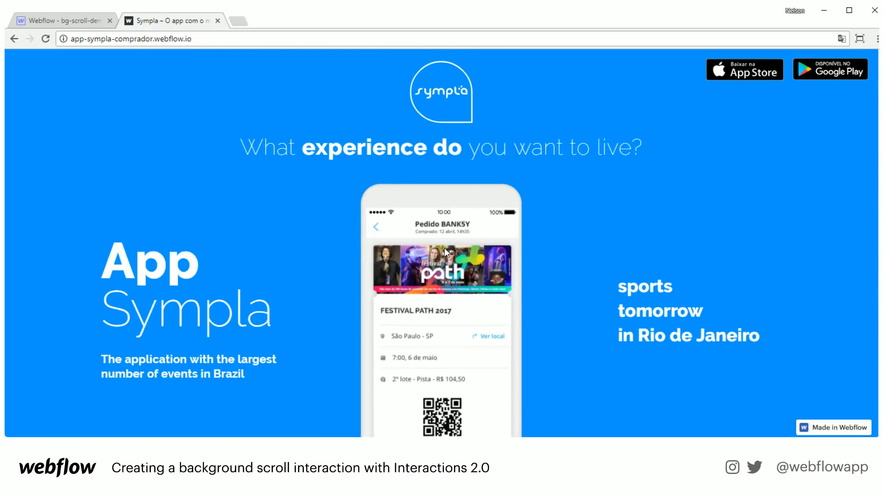
scroll(499, 216, down, 1)
scroll(458, 274, down, 3)
scroll(458, 273, up, 3)
scroll(458, 273, down, 2)
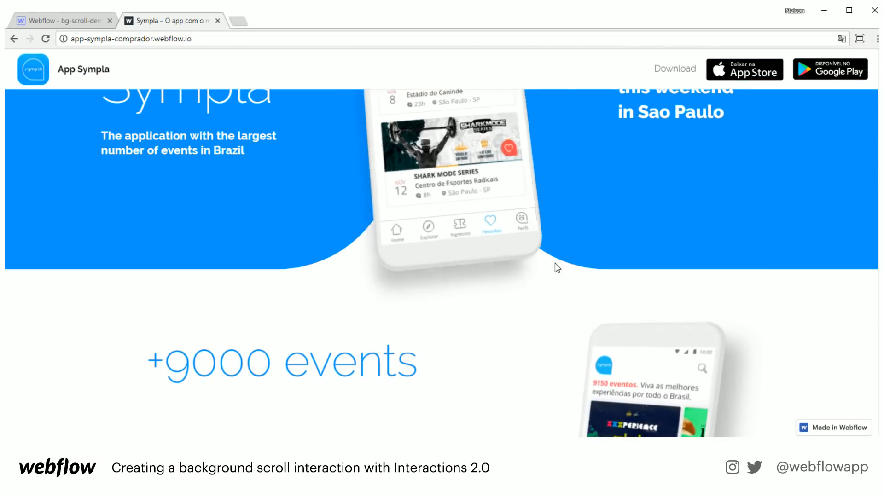
scroll(555, 263, up, 3)
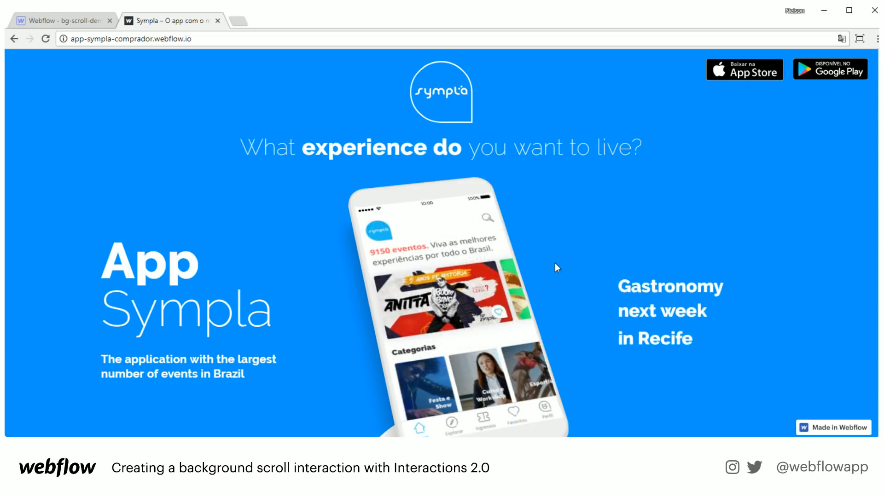
scroll(554, 263, down, 3)
scroll(555, 264, up, 3)
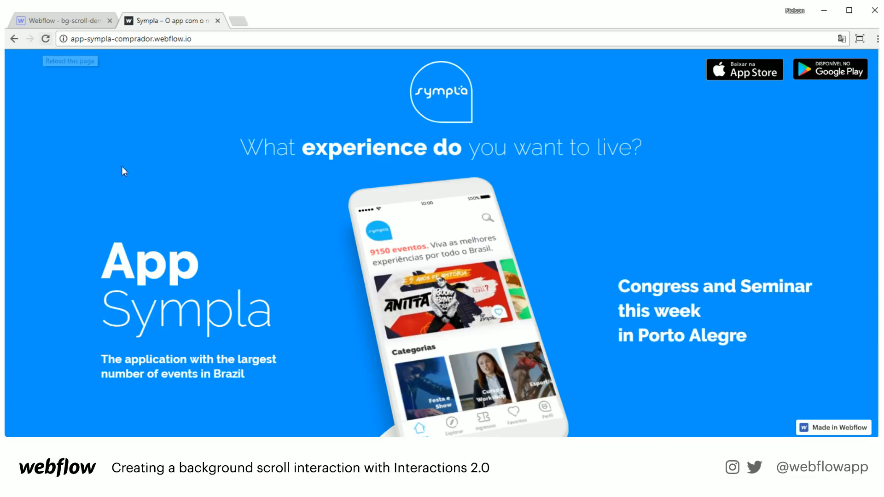
scroll(186, 283, down, 1)
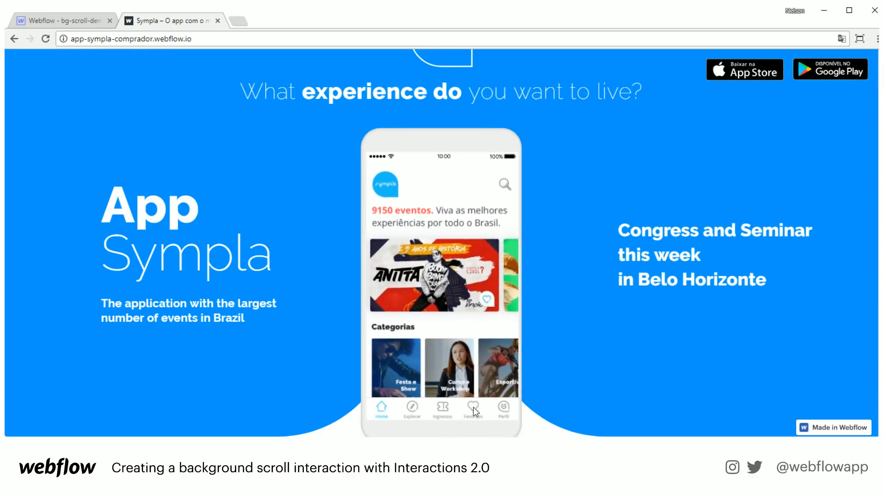
scroll(304, 313, down, 1)
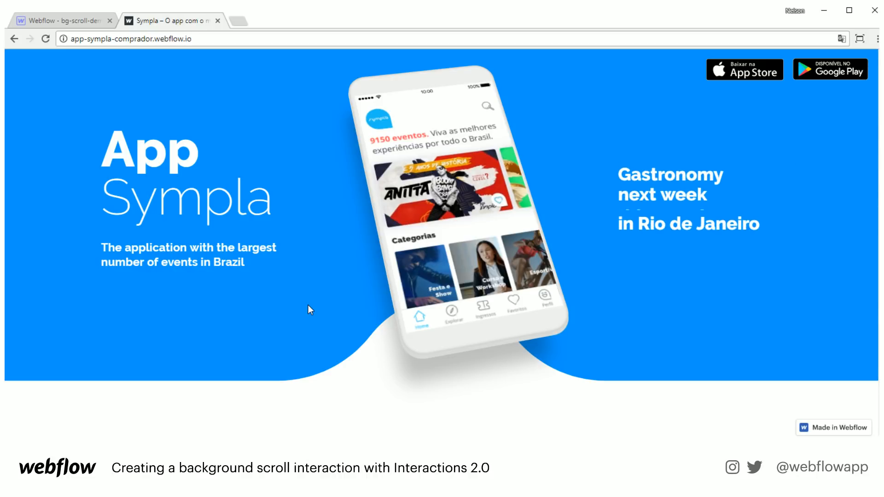
scroll(306, 304, up, 3)
scroll(306, 305, down, 3)
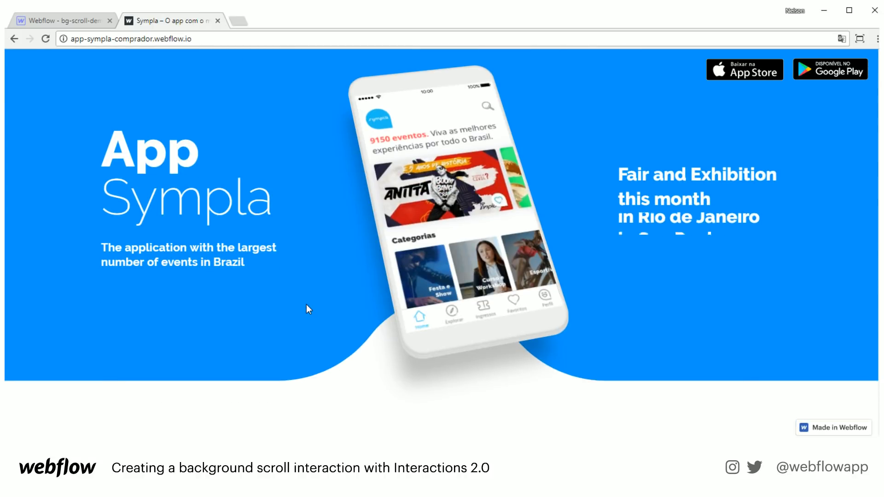
scroll(306, 305, down, 6)
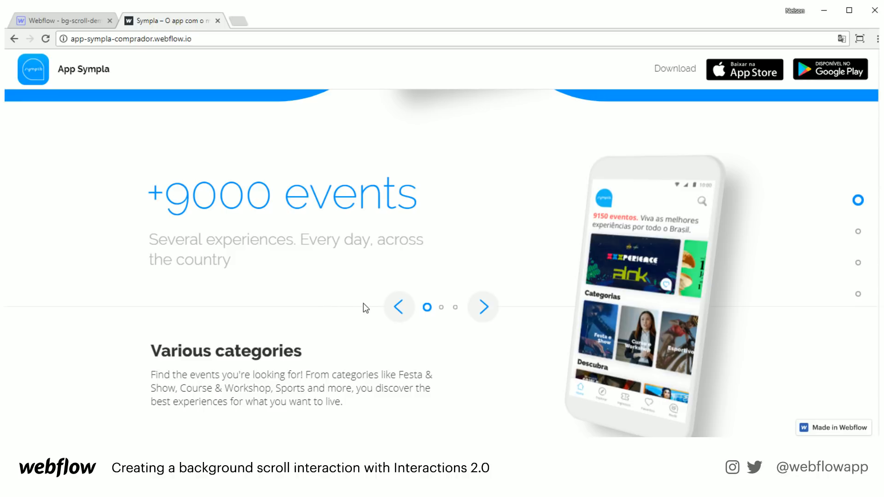
- Cycle the first carousel through its slides, settling on 'Discover events'
scroll(363, 303, down, 1)
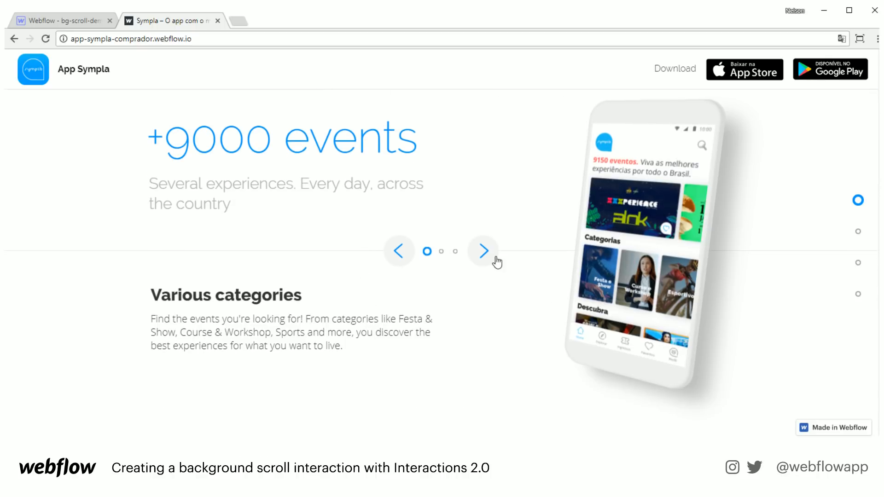
click(484, 251)
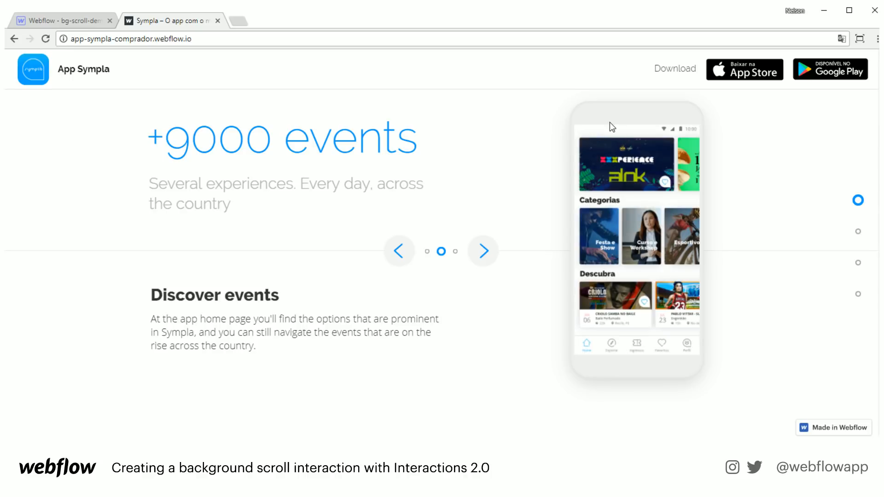
click(483, 251)
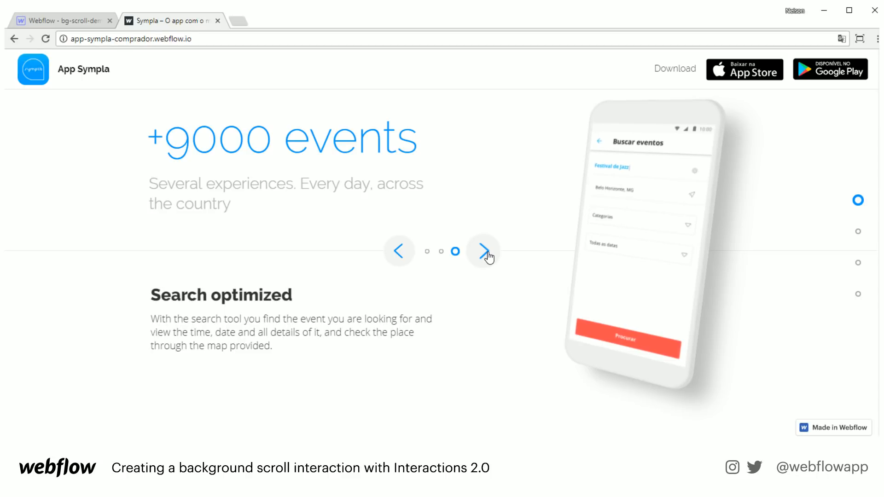
click(480, 259)
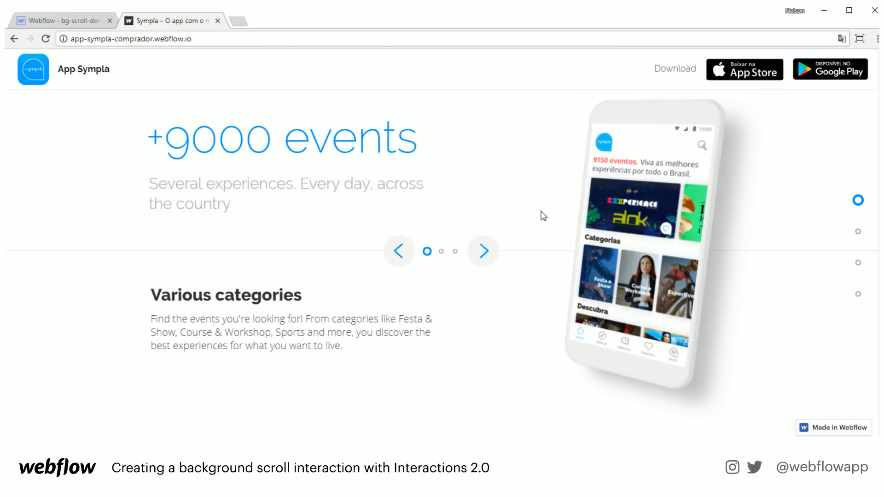
click(483, 251)
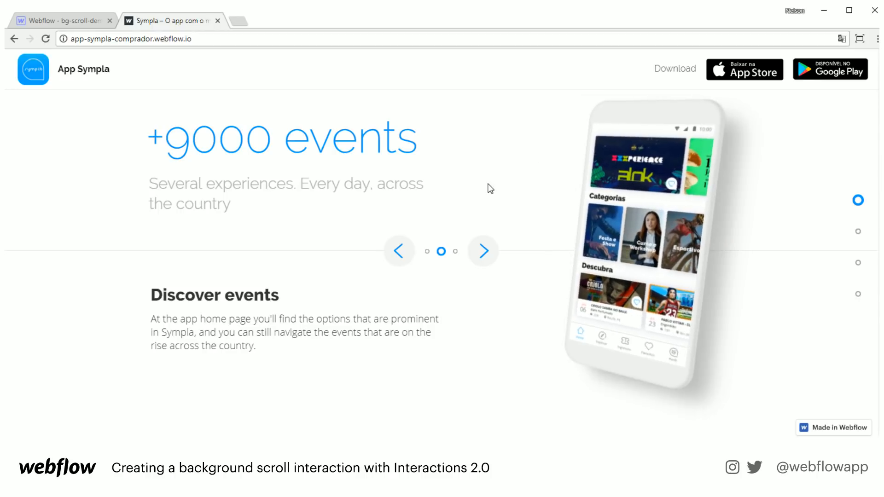
scroll(503, 173, down, 3)
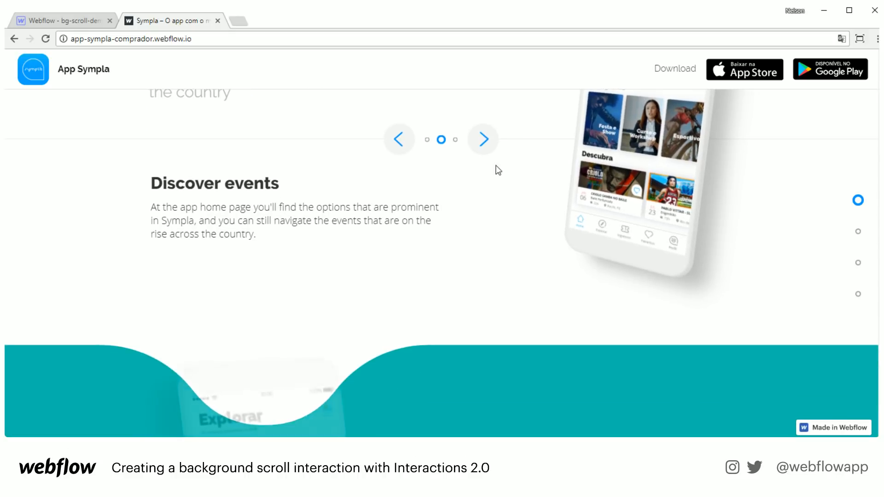
- Advance the first carousel to 'Search optimized' and scroll down to the To explore carousel
click(485, 141)
scroll(510, 206, up, 3)
scroll(452, 270, down, 3)
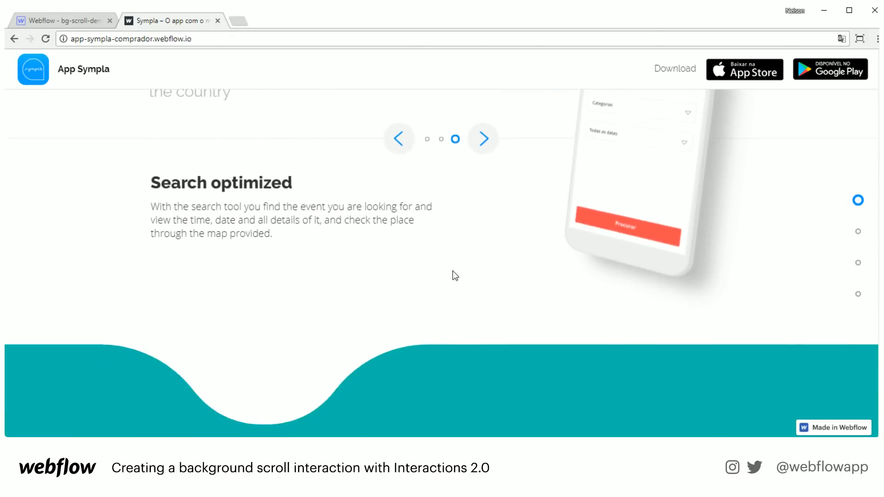
scroll(452, 270, down, 3)
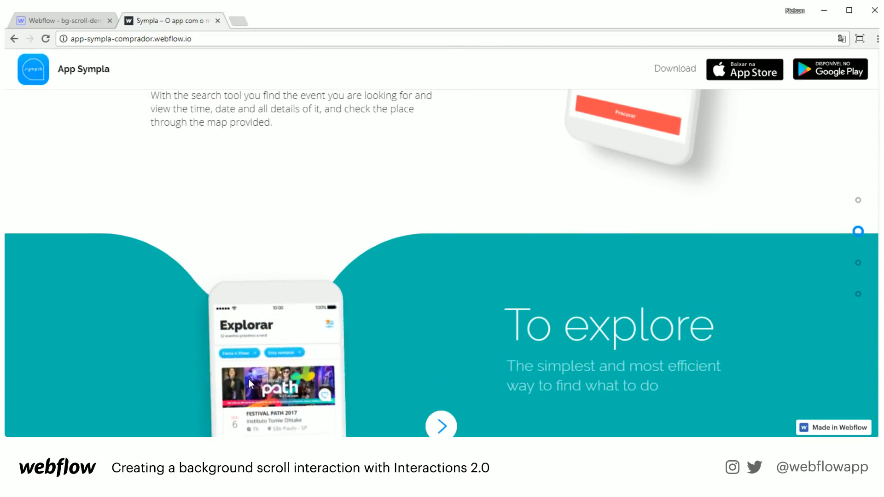
scroll(248, 379, down, 4)
- Flip the To explore carousel between 'Specific filters' and 'Events close to you', then scroll to Tickets
click(480, 208)
scroll(476, 229, up, 1)
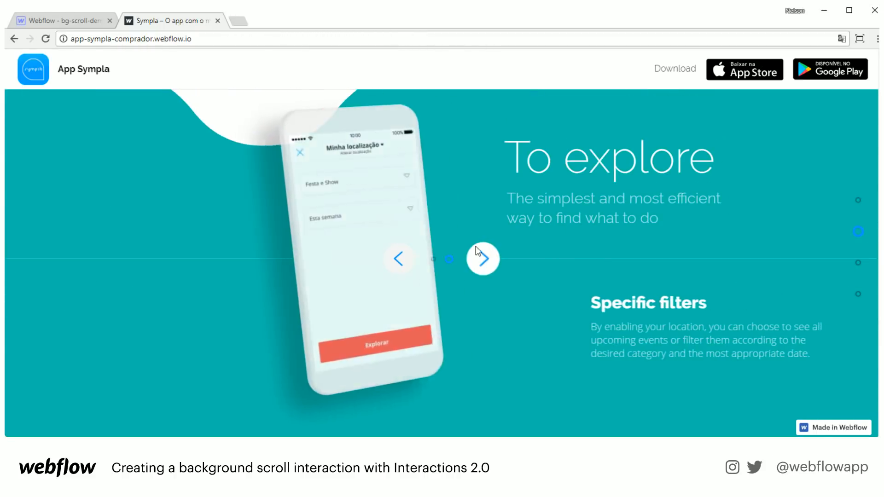
click(482, 258)
click(482, 258)
click(483, 258)
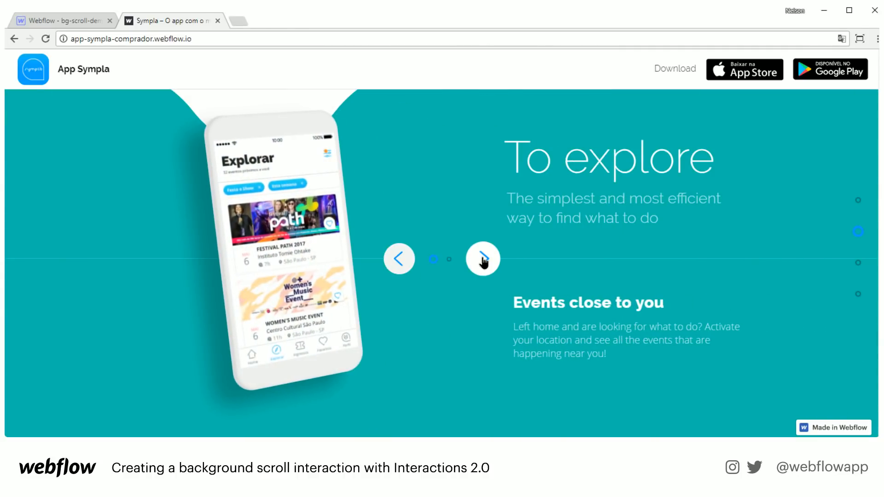
click(483, 260)
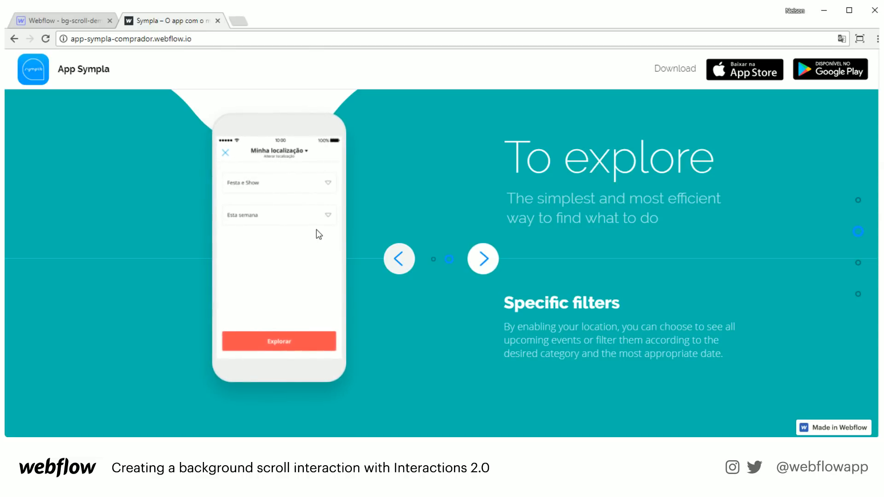
click(483, 260)
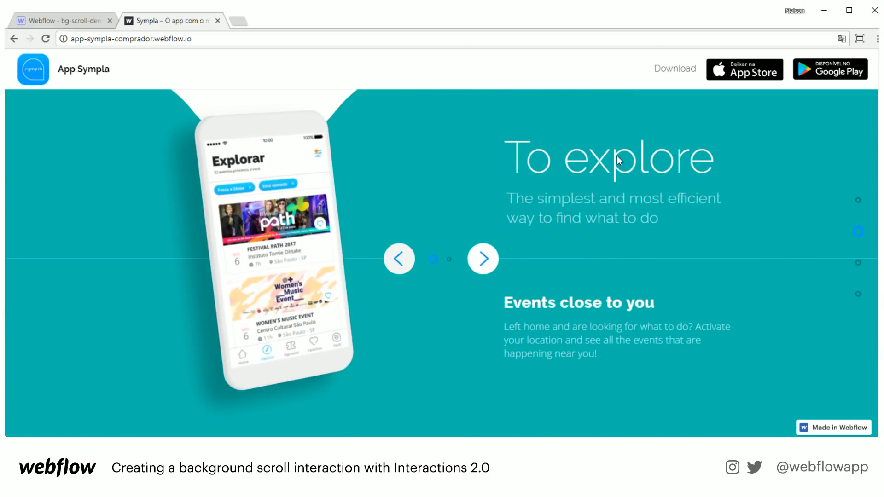
click(487, 261)
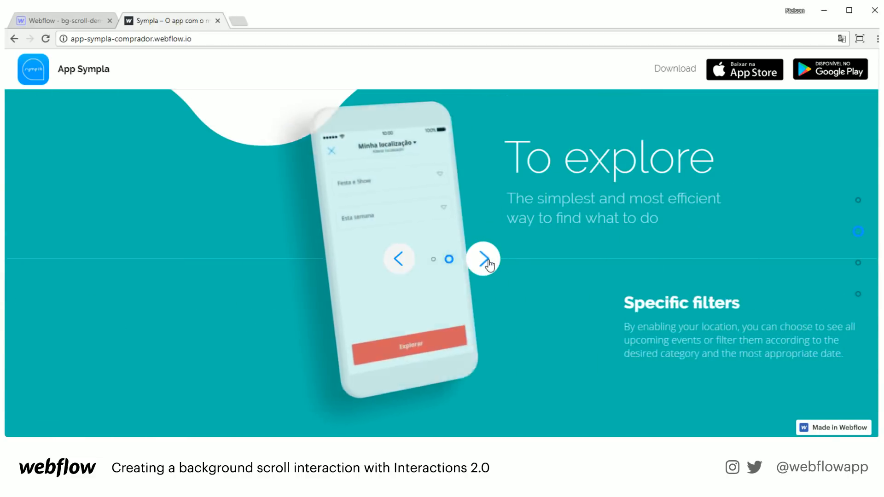
click(488, 264)
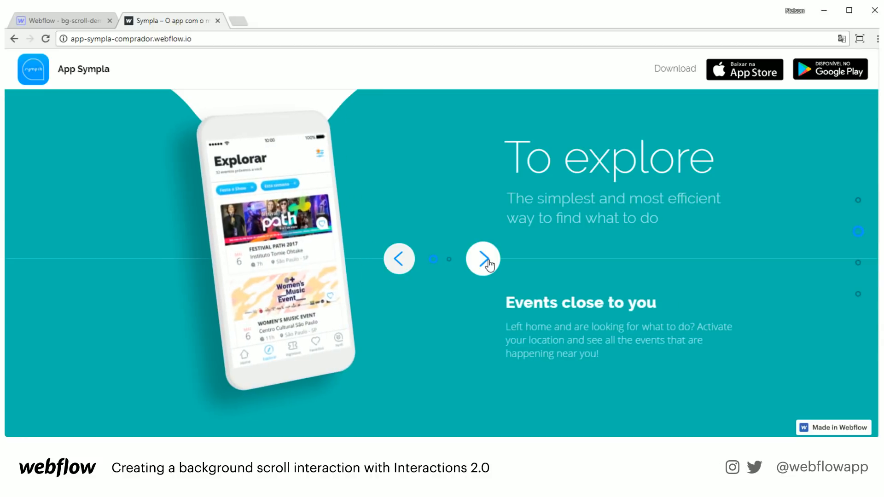
scroll(489, 264, down, 5)
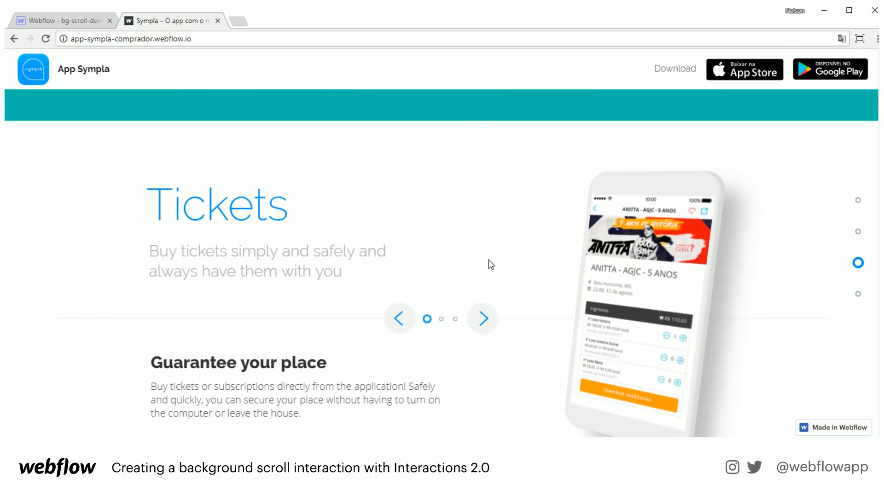
- Cycle the Sympla Tickets carousel through Purchases historic and back to Guarantee your place
scroll(489, 263, down, 1)
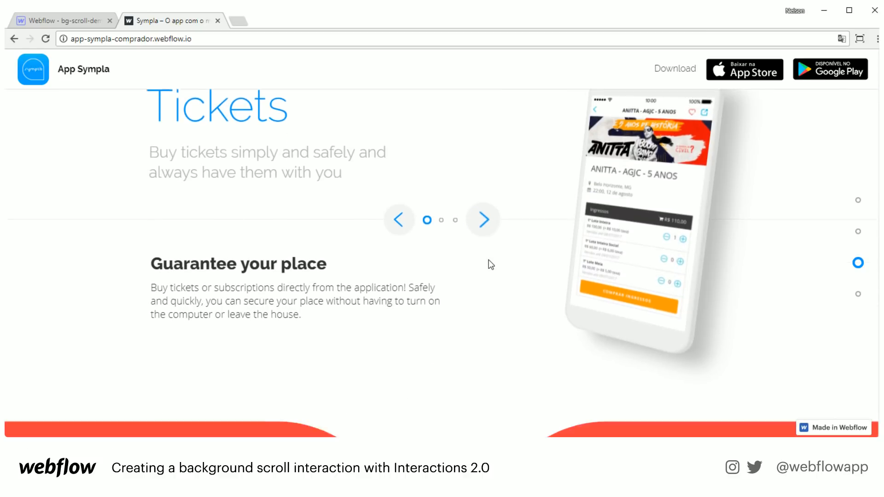
click(483, 263)
click(483, 263)
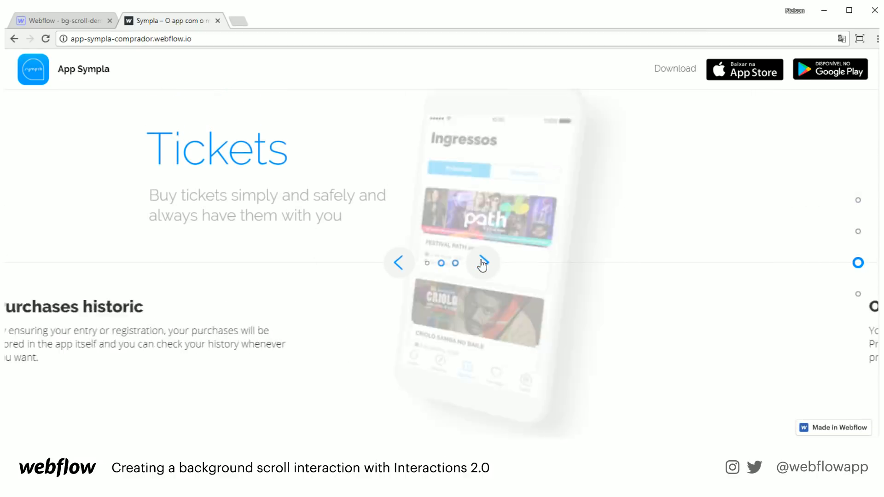
click(483, 263)
- Scroll through Favorite & Share, the footer and the blue App Sympla hero
scroll(482, 262, down, 5)
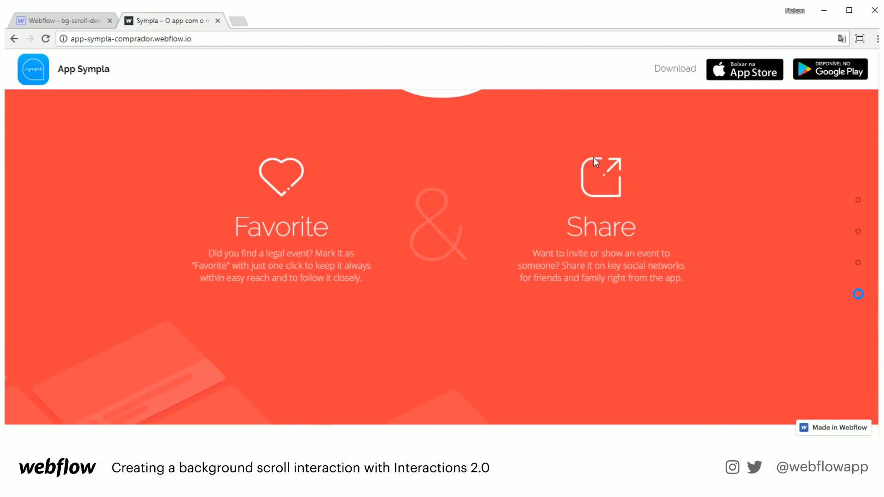
scroll(350, 228, down, 3)
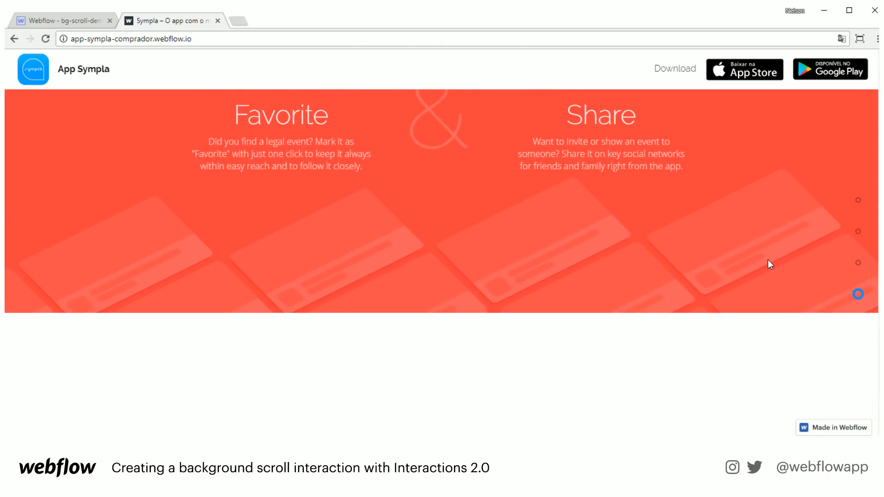
scroll(631, 267, up, 2)
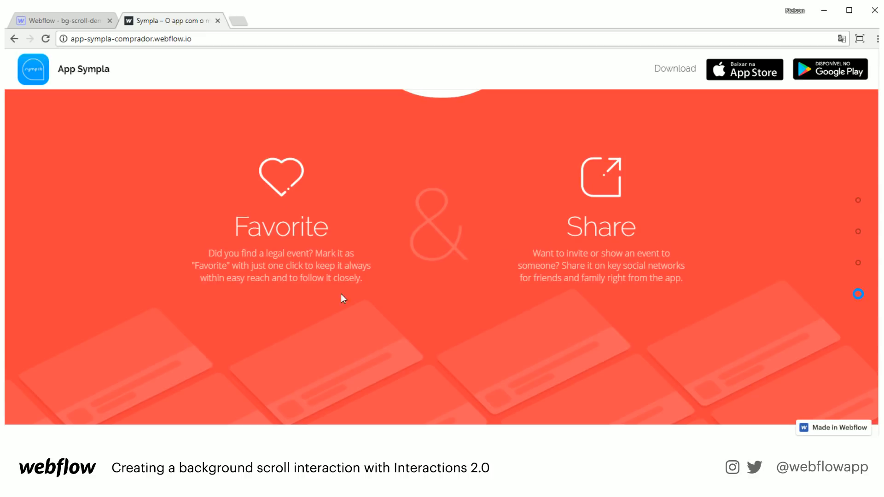
scroll(343, 302, down, 5)
scroll(466, 286, down, 3)
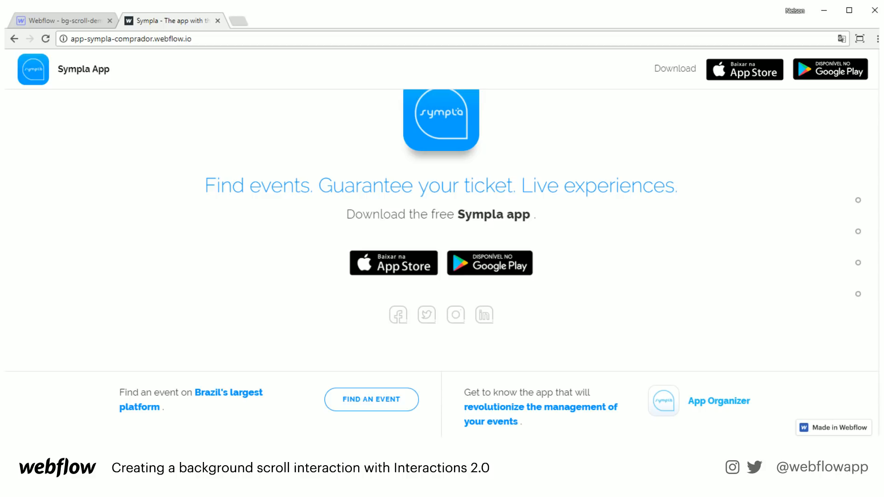
scroll(664, 345, up, 10)
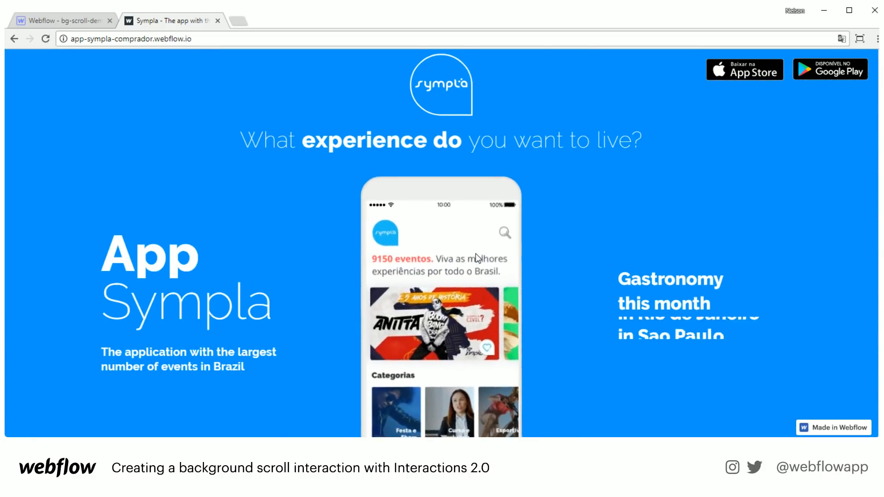
scroll(476, 253, down, 3)
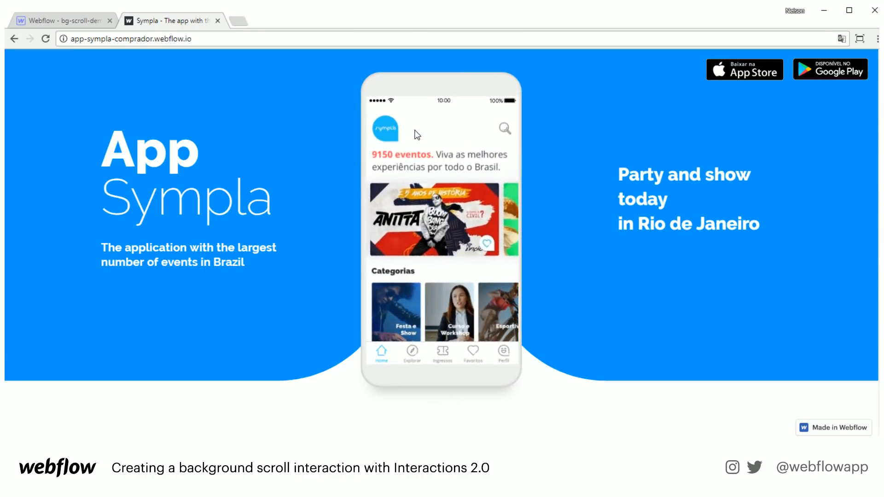
- Back in the bg-scroll-demo project, create a new page named 3d
click(80, 22)
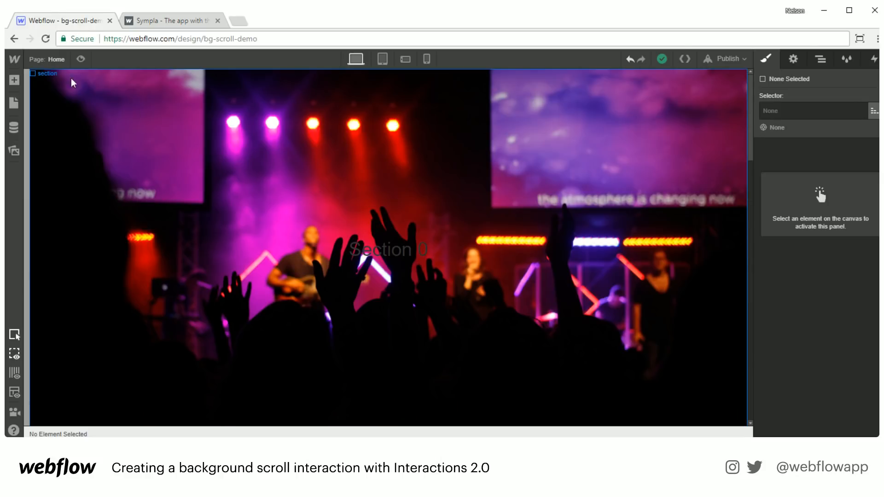
key(p)
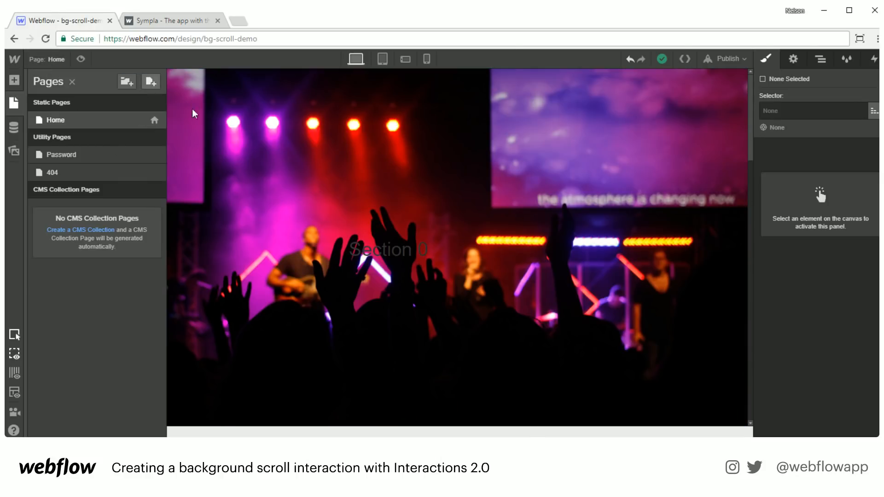
click(151, 82)
text(3d)
key(Return)
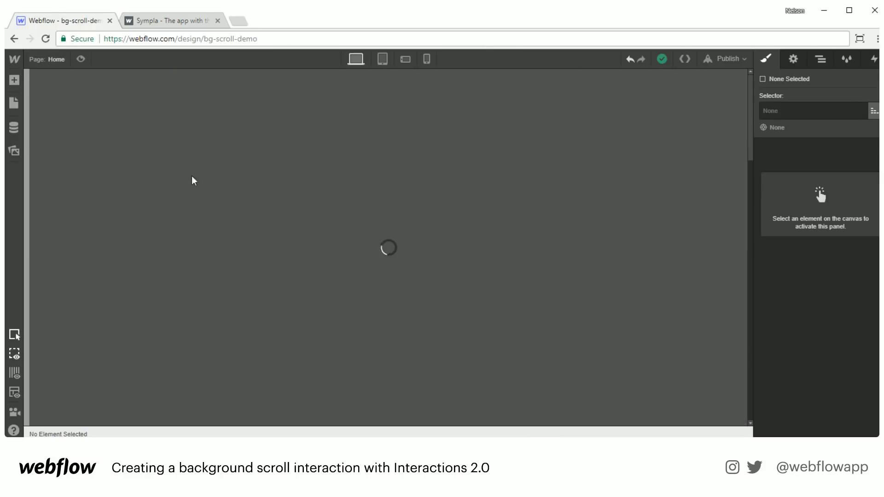
- Add a Section to the 3d page with classes section and 3d
key(a)
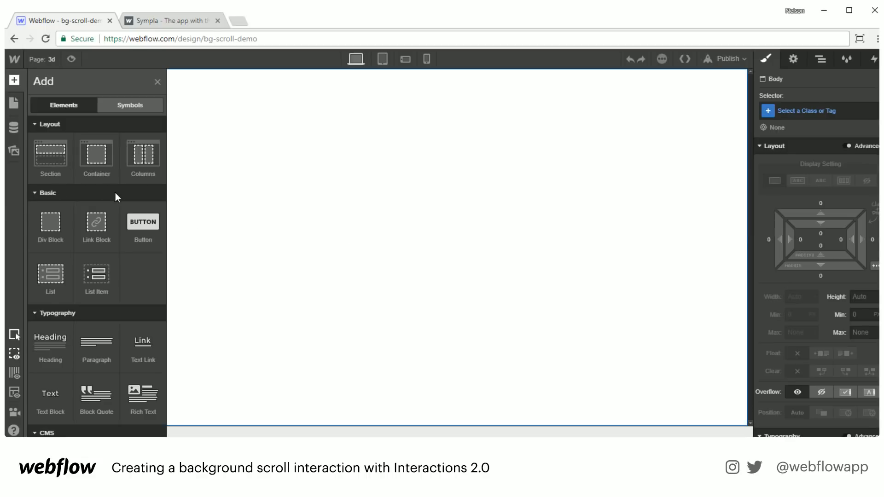
drag(39, 154, 408, 220)
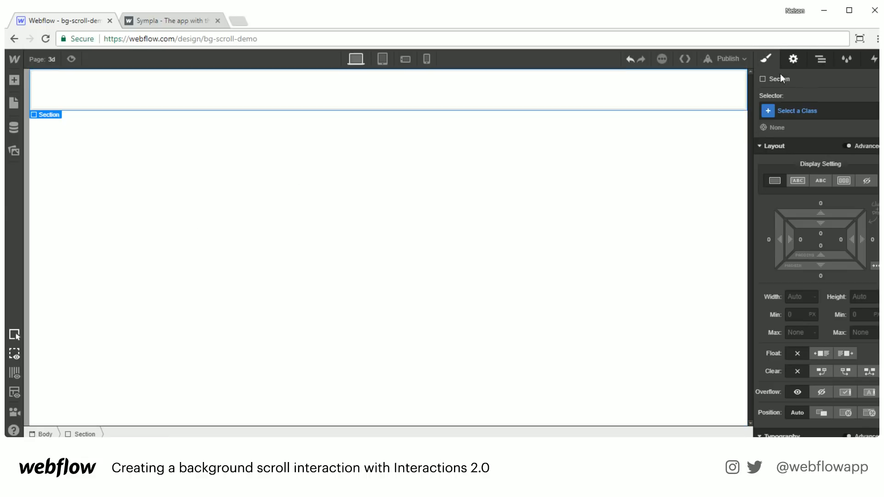
click(813, 107)
text(sect)
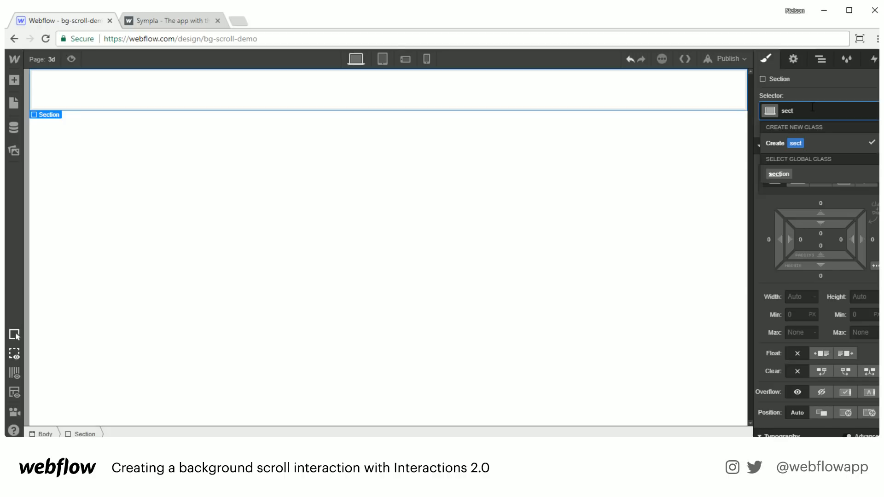
key(Down)
key(Return)
click(828, 110)
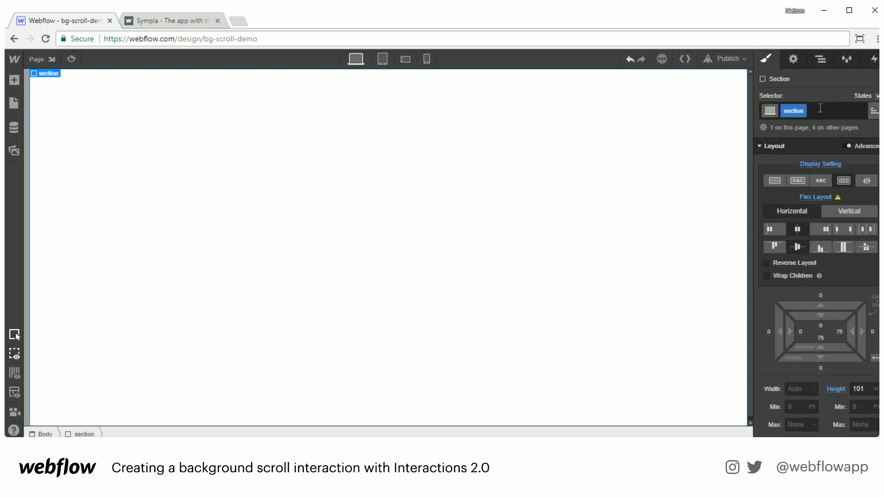
text(3d)
key(Return)
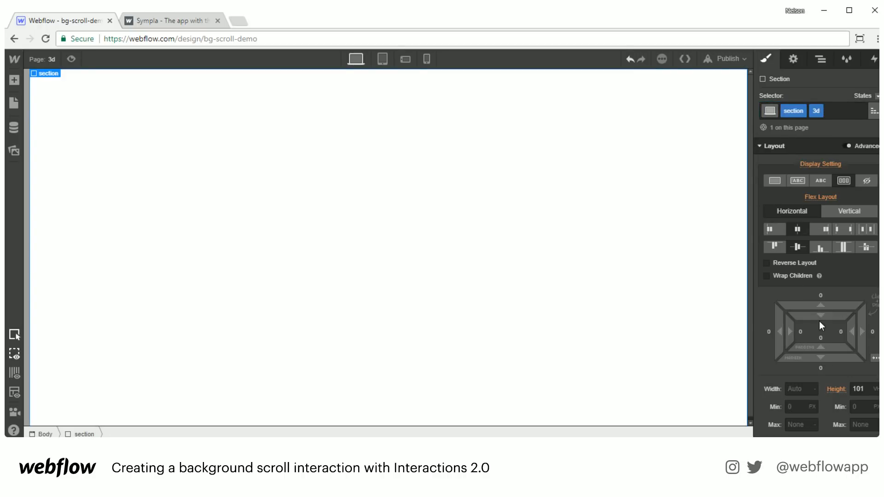
- Set the section's Children Perspective to 1000 px
scroll(822, 342, down, 10)
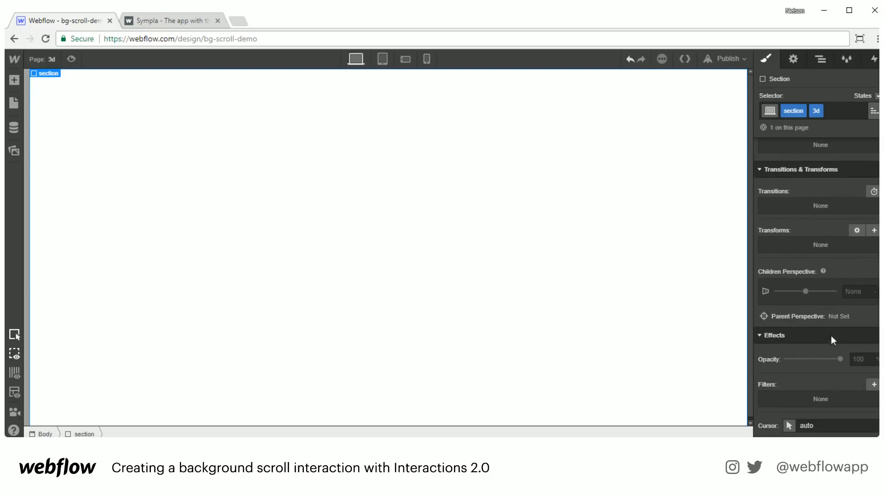
click(859, 291)
text(1000)
key(Return)
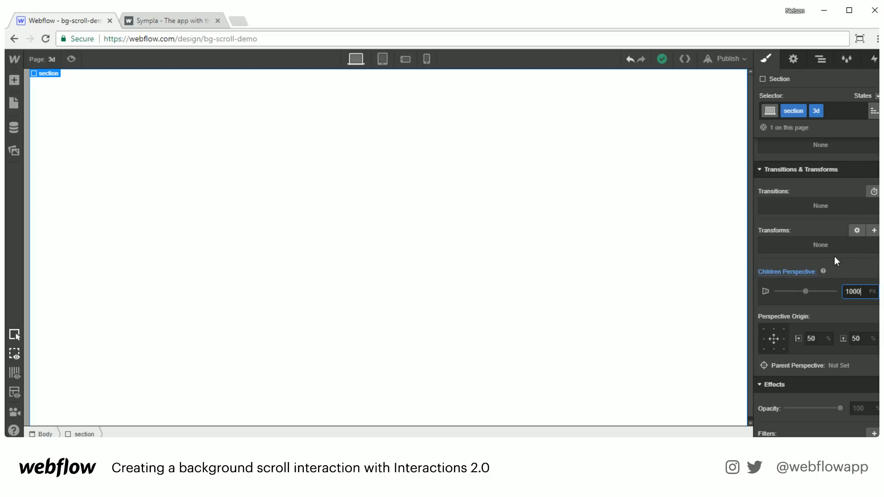
scroll(836, 276, up, 4)
- Place a div block in the centre of the section and give it the class phone
key(a)
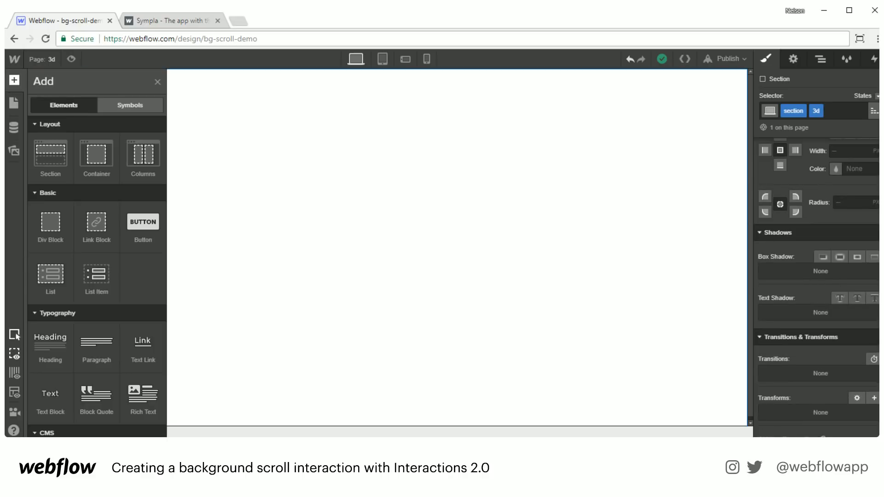
drag(51, 224, 483, 256)
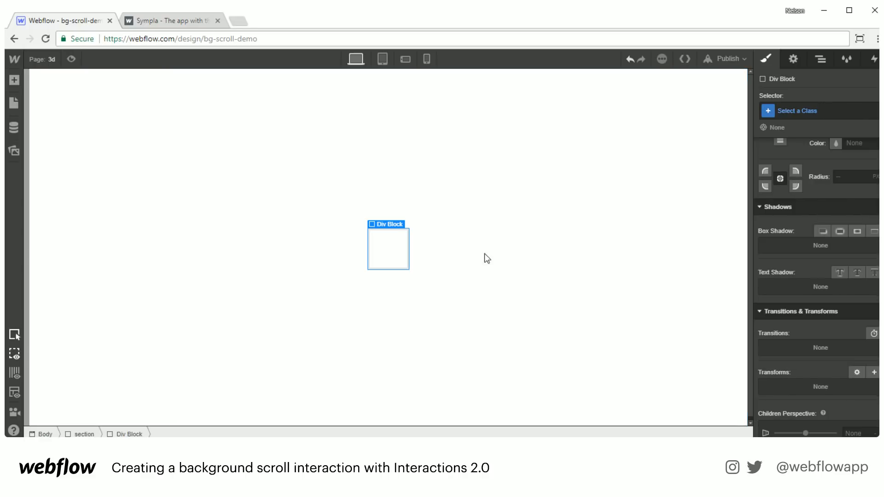
click(806, 111)
text(ph)
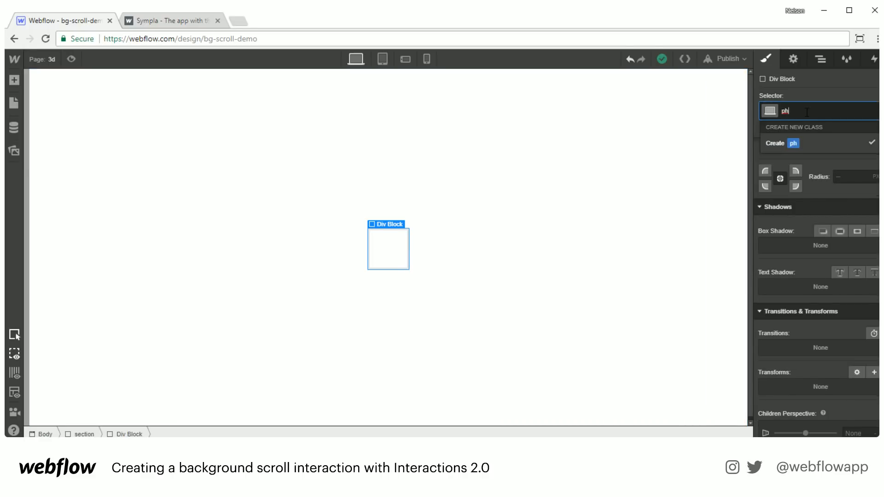
text(one)
key(Return)
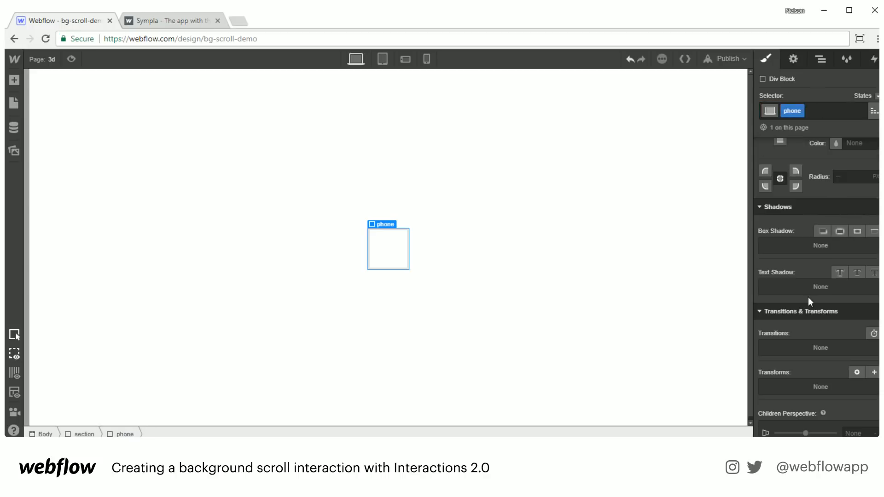
- Give the phone box a first size of 300 px wide by 600 px tall
scroll(811, 343, up, 5)
click(797, 174)
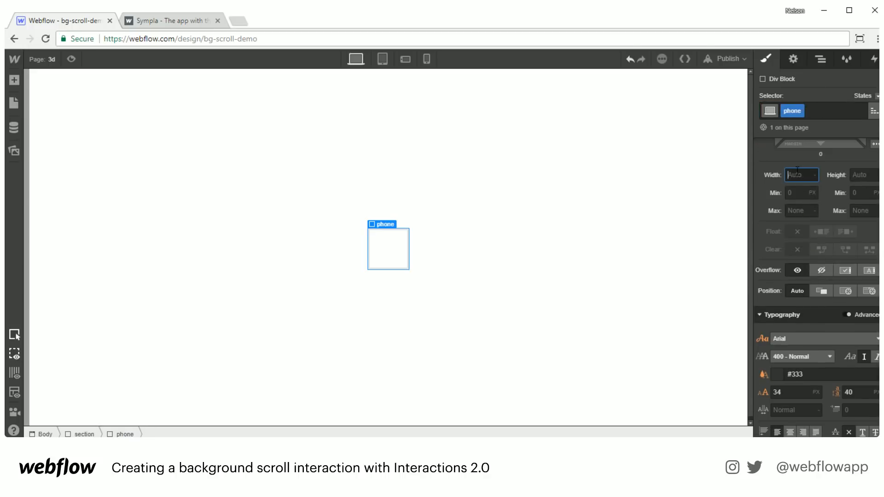
key(Tab)
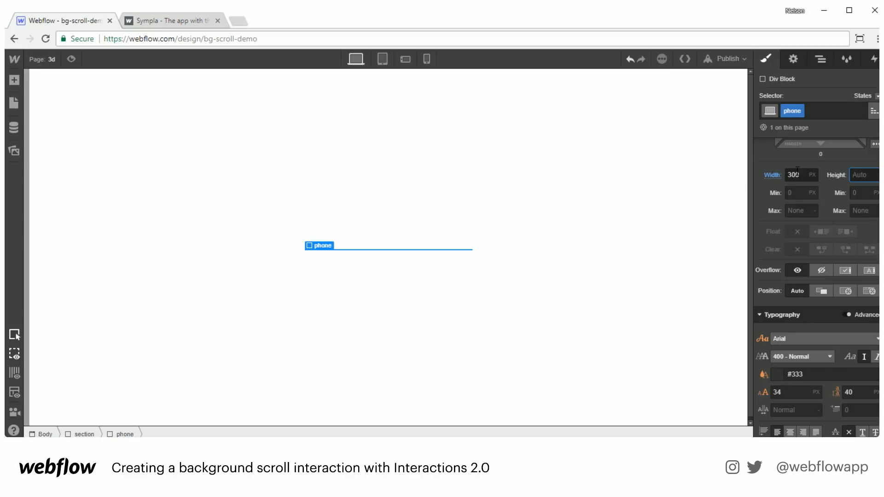
key(Return)
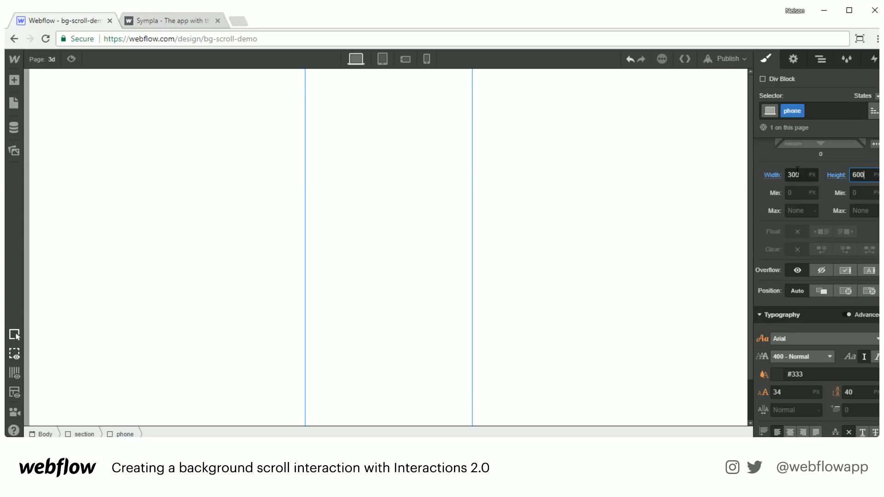
key(Return)
- Refine the phone box to 250 px wide and about 400 px tall
click(797, 174)
key(Tab)
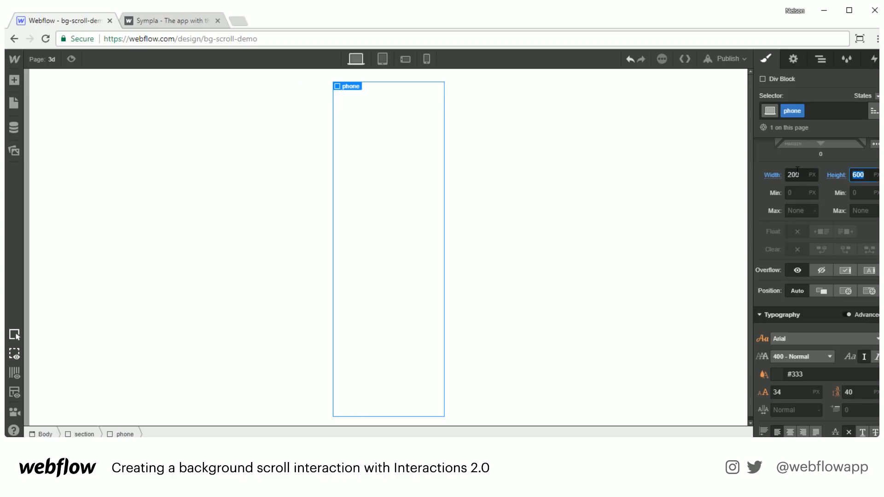
click(797, 175)
key(Tab)
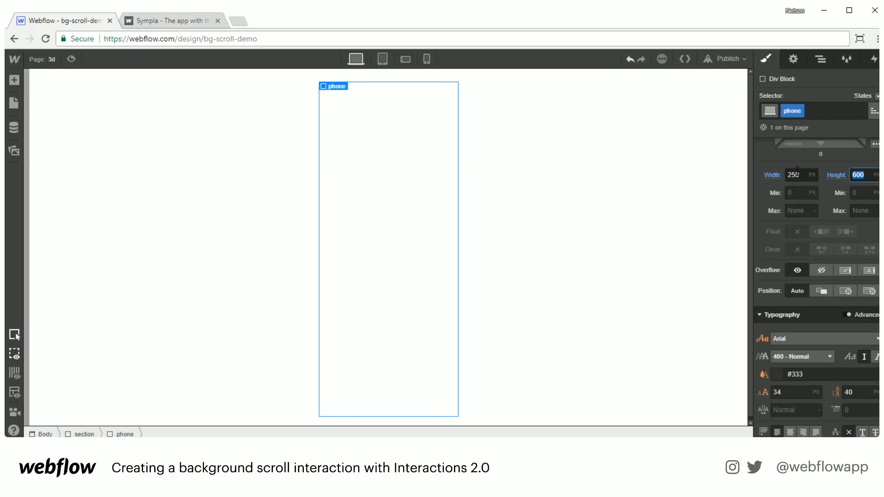
text(550)
key(Return)
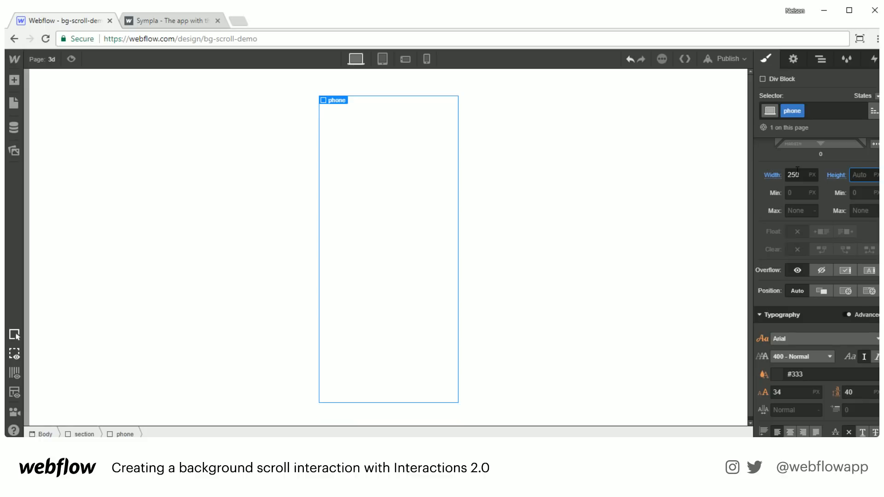
text(350)
key(shift+Up)
key(shift+Up)
key(shift+Up)
key(shift+Up)
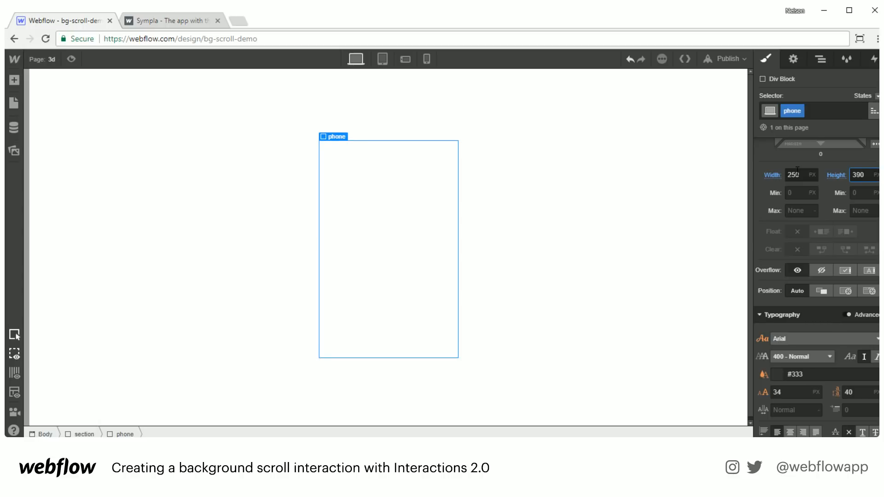
key(shift+Up)
scroll(815, 317, down, 5)
- Give the phone box a 10 px radius and a solid light-grey #ccc border
scroll(815, 321, down, 2)
click(843, 346)
text(10)
click(846, 275)
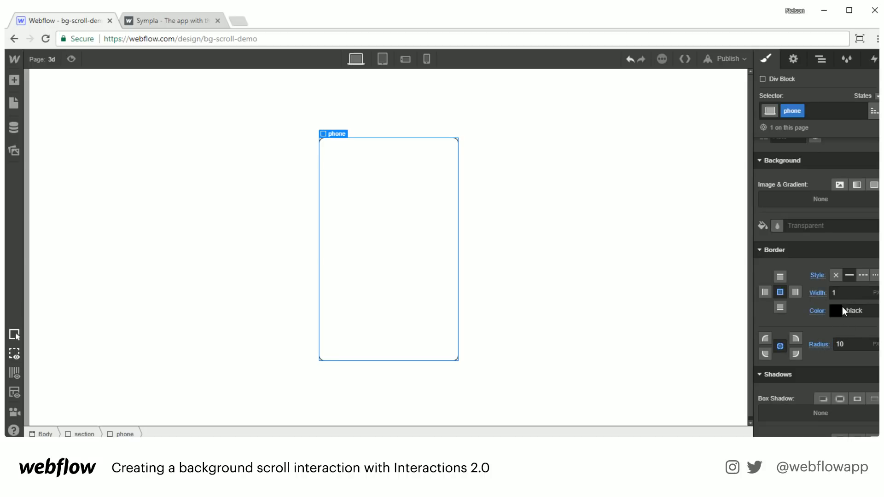
click(841, 308)
mouse_move(782, 156)
mouse_down()
mouse_move(778, 184)
mouse_move(768, 154)
mouse_up()
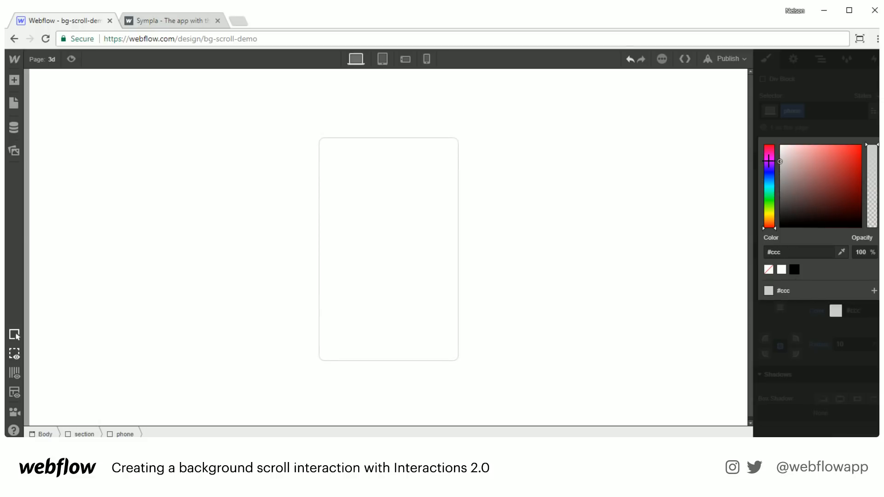
click(816, 114)
- Set the phone box background colour to light grey #e9e9e9
scroll(823, 325, up, 2)
scroll(823, 324, up, 2)
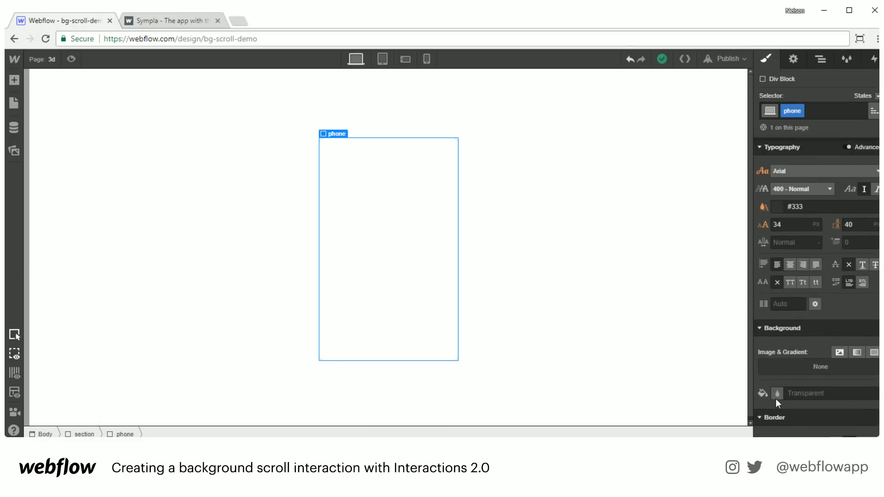
click(778, 393)
drag(785, 257, 749, 234)
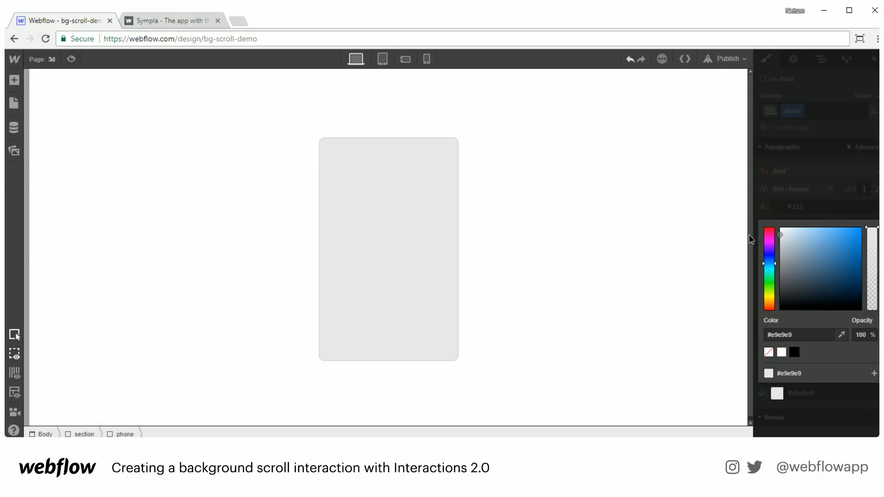
click(770, 377)
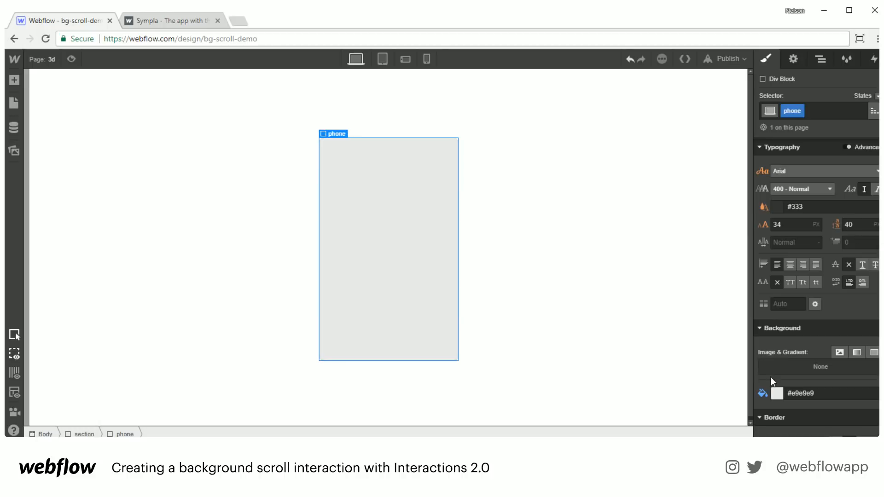
- Toggle the selection between the section and the phone box to check the result
click(503, 280)
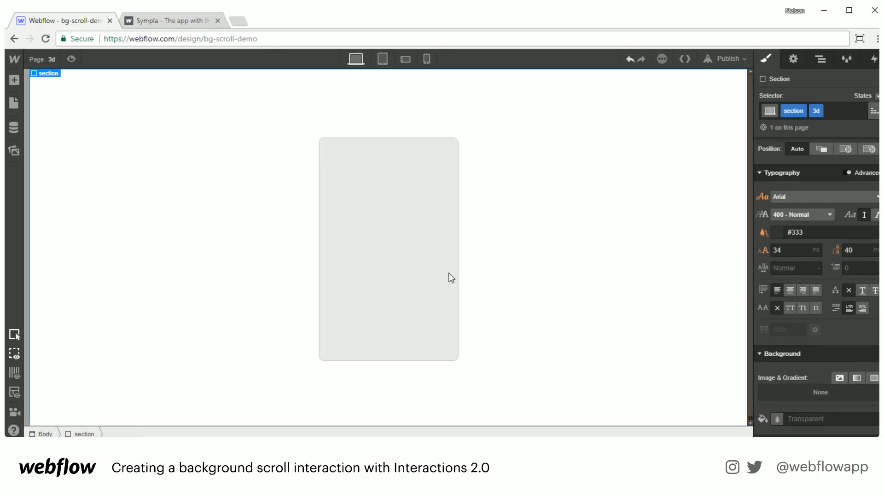
click(396, 252)
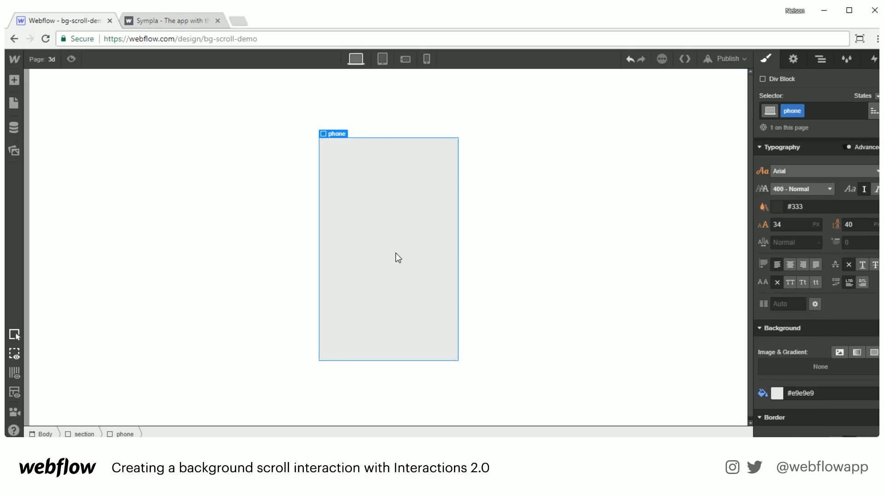
click(520, 296)
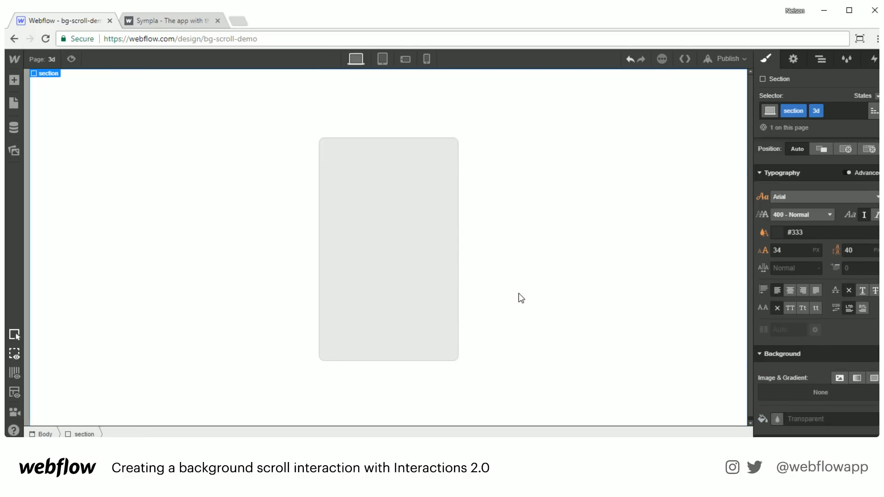
click(414, 286)
scroll(808, 336, down, 10)
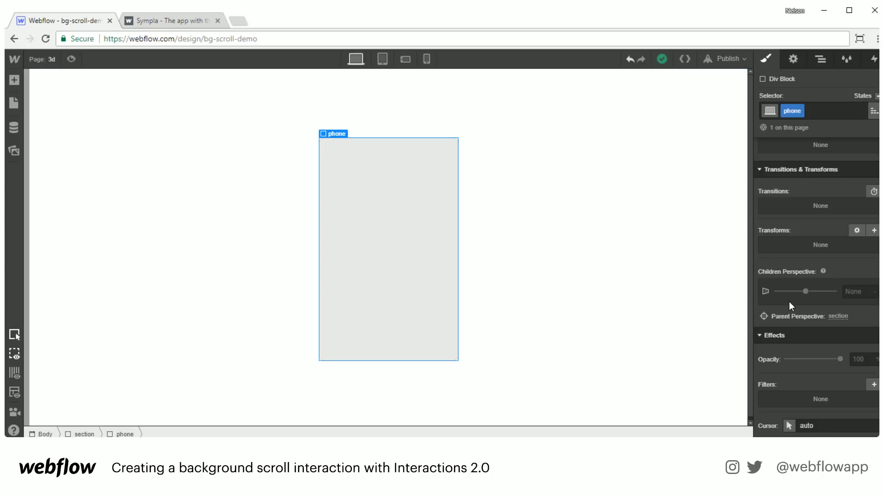
- Move the phone's transform origin to the top-left and try 10–20% origin values
click(853, 231)
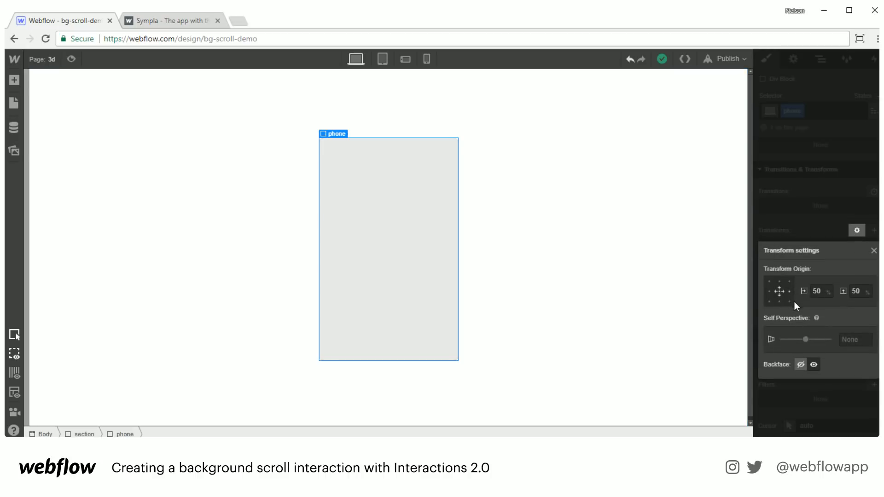
click(770, 281)
click(819, 291)
key(BackSpace)
text(10)
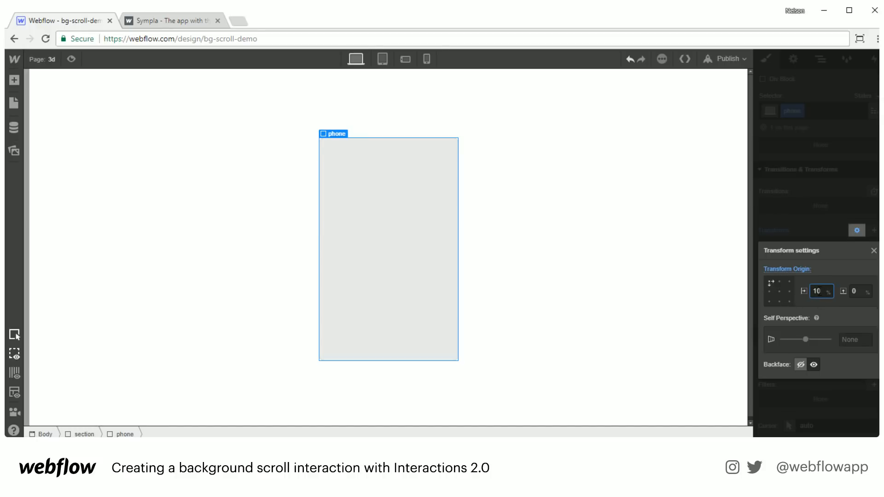
key(shift+Up)
key(Tab)
text(10)
key(shift+Down)
key(shift+Down)
key(shift+Up)
- Set the transform origin to 15% / 15%, then view the Sympla page for reference
key(shift+Tab)
key(BackSpace)
text(15)
key(Tab)
text(1)
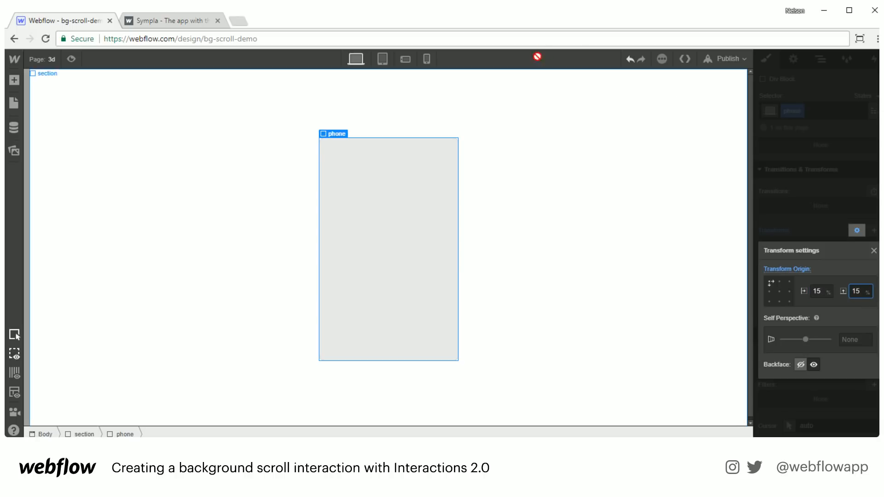
click(170, 20)
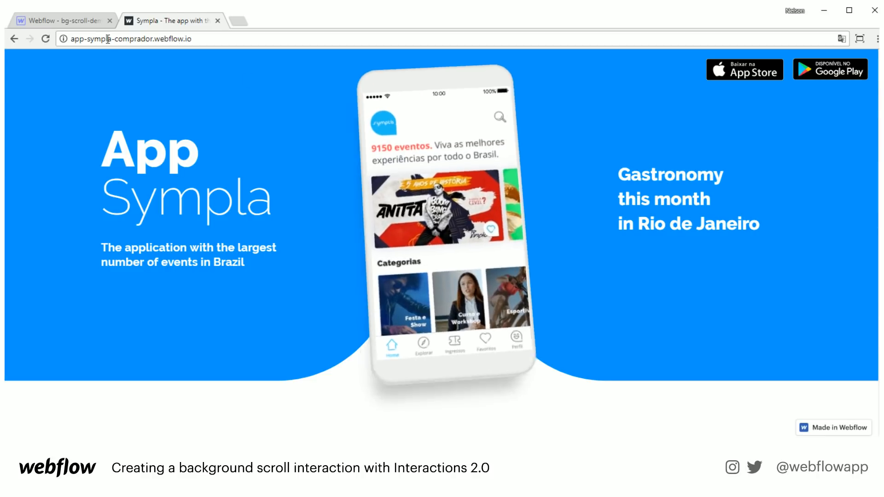
- Compare the Sympla tilted phone mockup, closing the transform settings and ending on Webflow
click(103, 20)
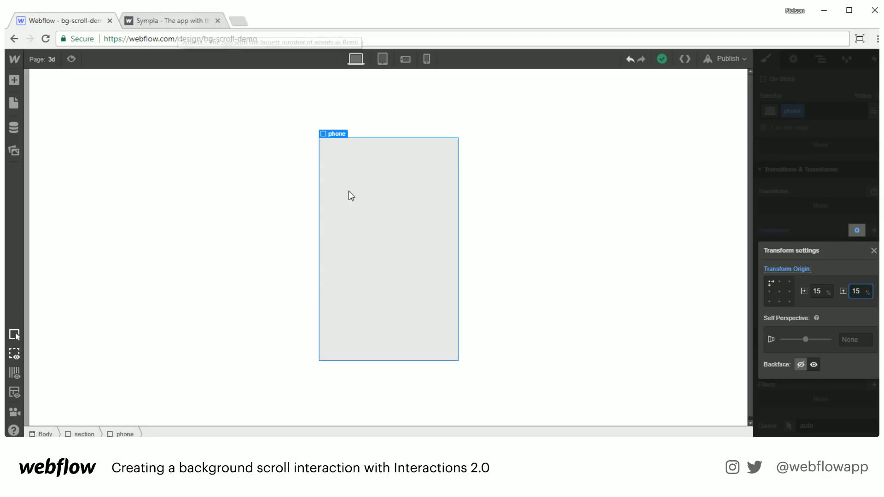
click(389, 181)
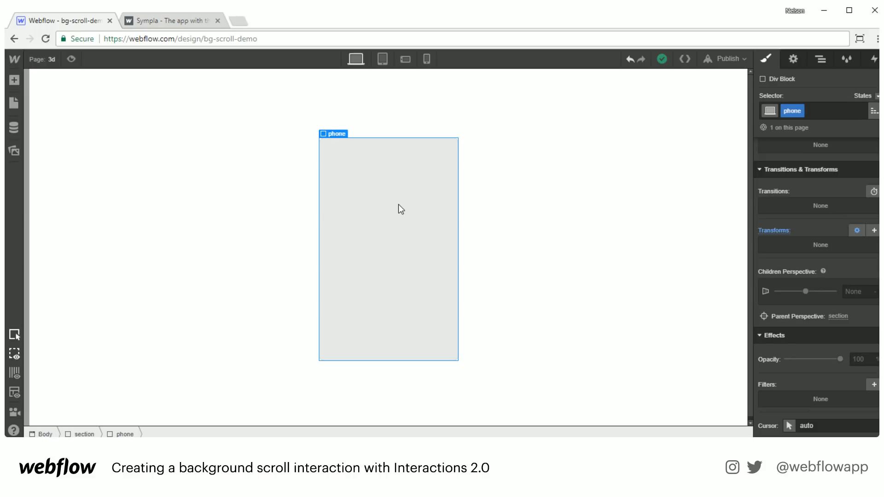
click(178, 17)
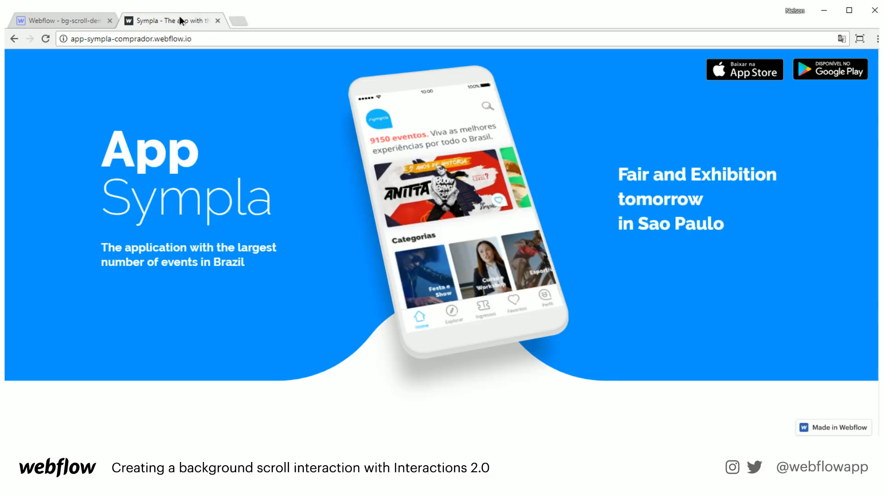
click(76, 17)
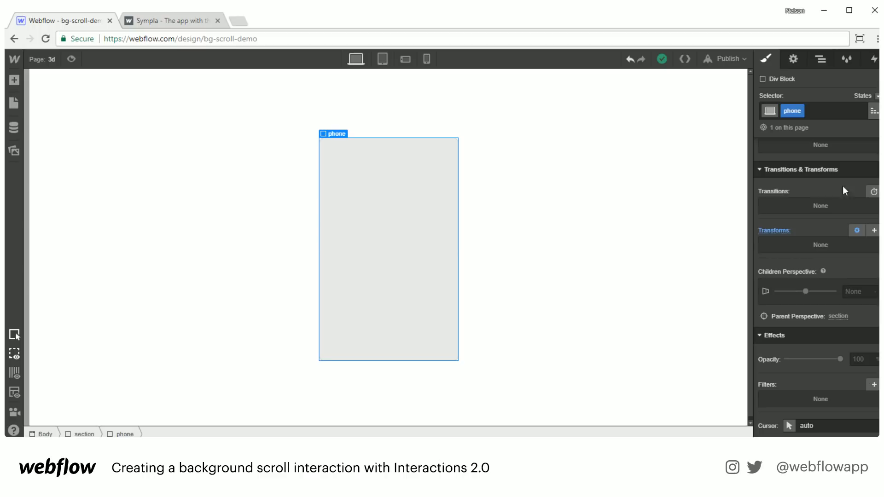
- Add a Rotate transform to the phone box: X 20°, Y 17°, Z -13°
click(874, 230)
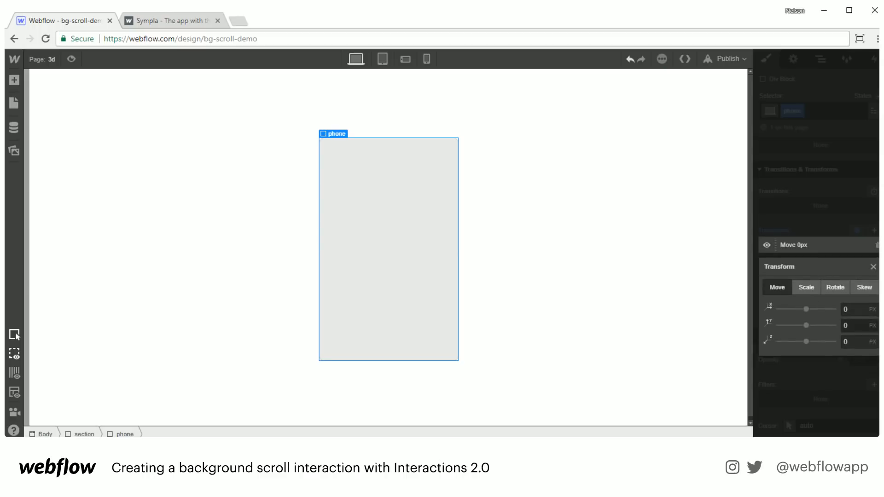
click(836, 288)
drag(806, 309, 803, 341)
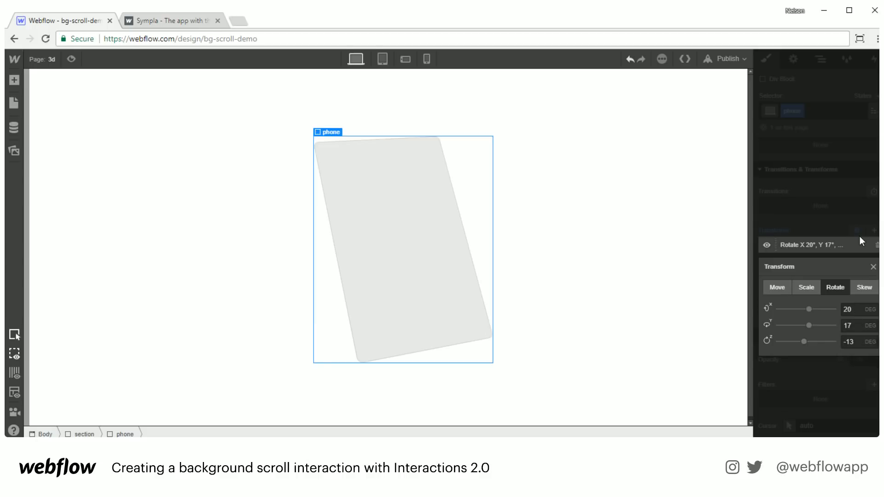
click(873, 267)
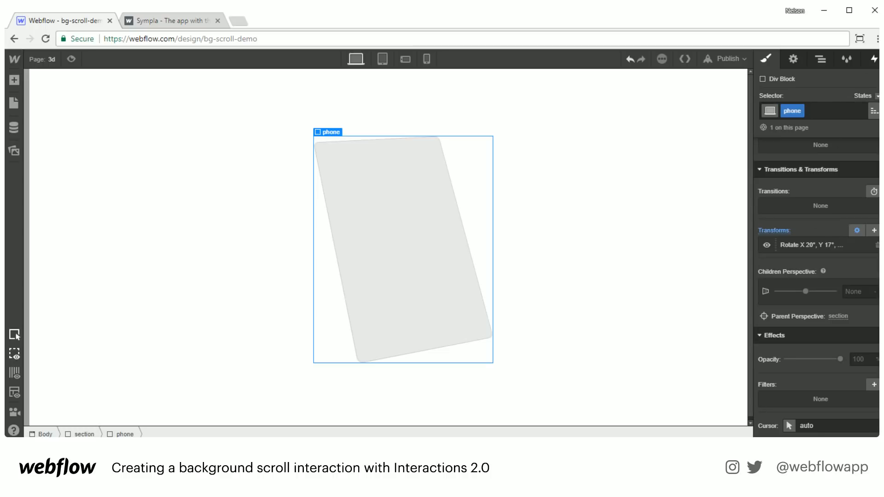
- Add a Mouse Hover element trigger to the phone in Interactions
click(873, 59)
click(877, 100)
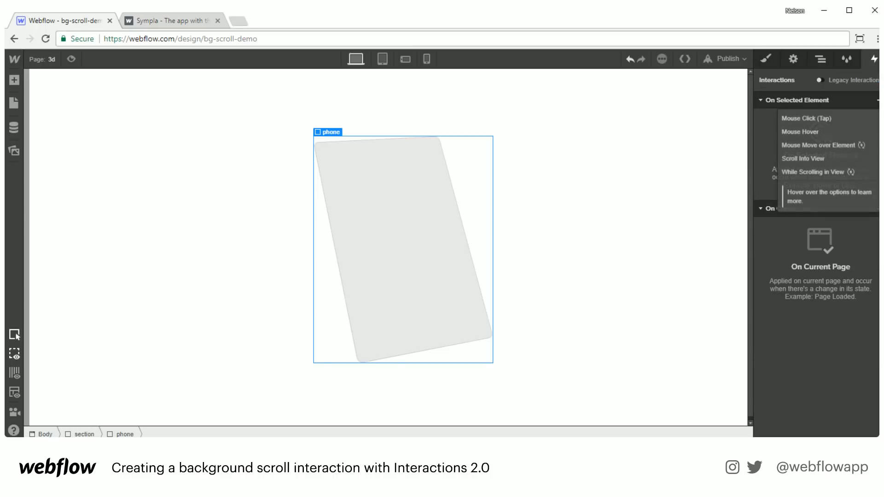
click(820, 133)
- Make On Hover start a new timed animation named phone
click(818, 156)
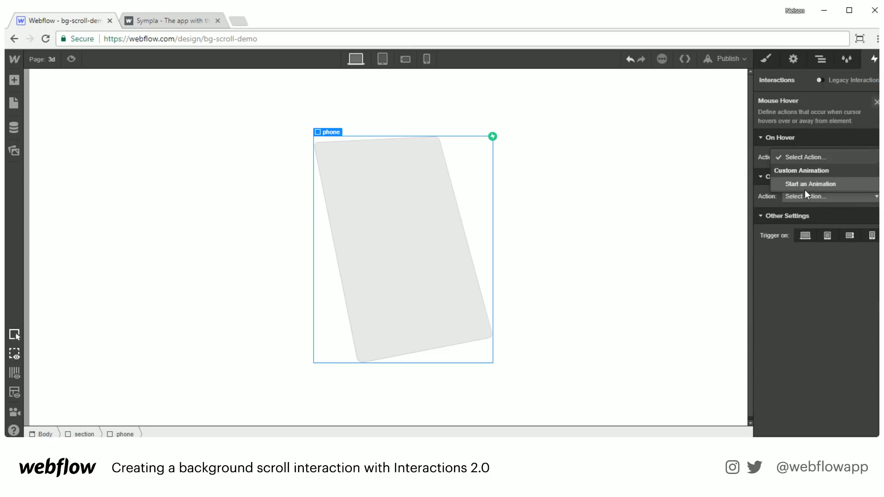
click(806, 184)
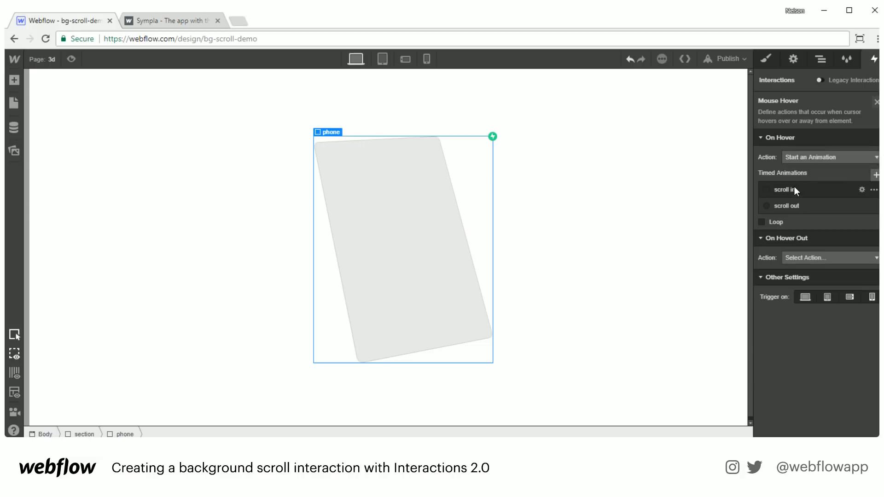
click(875, 174)
text(phone)
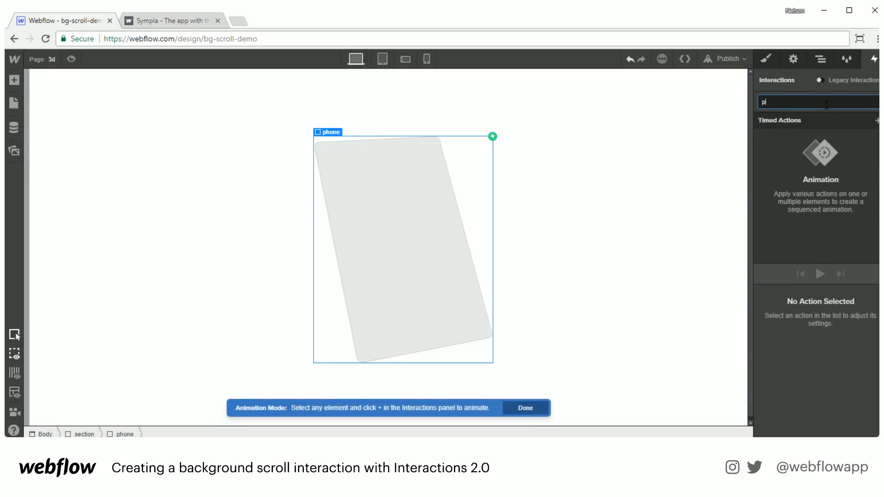
key(Return)
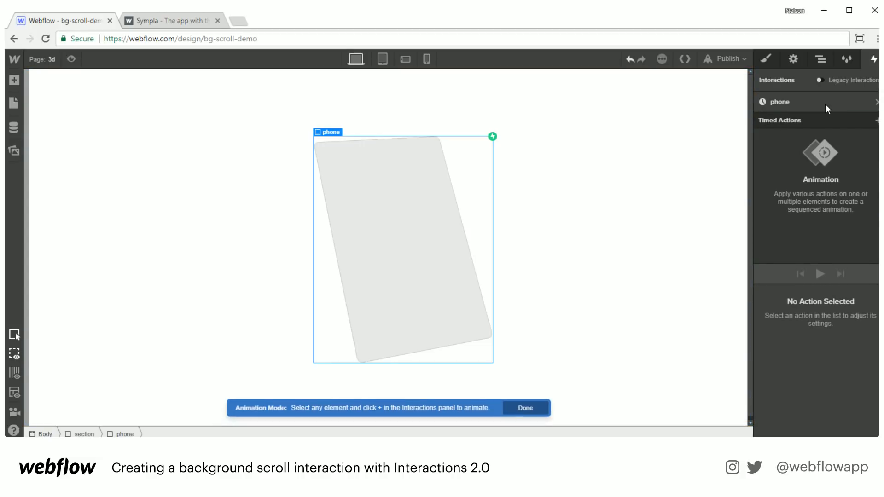
- Add a Rotate action to phone with X, Y and Z all 0°
click(876, 122)
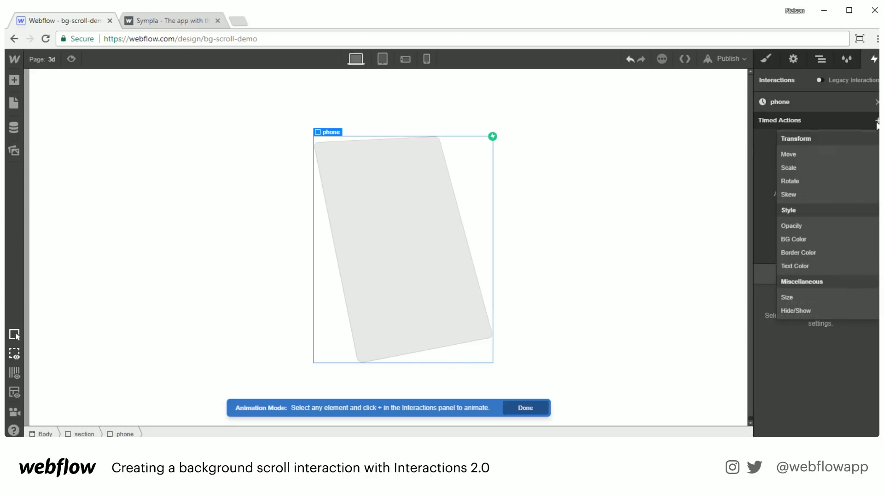
click(808, 183)
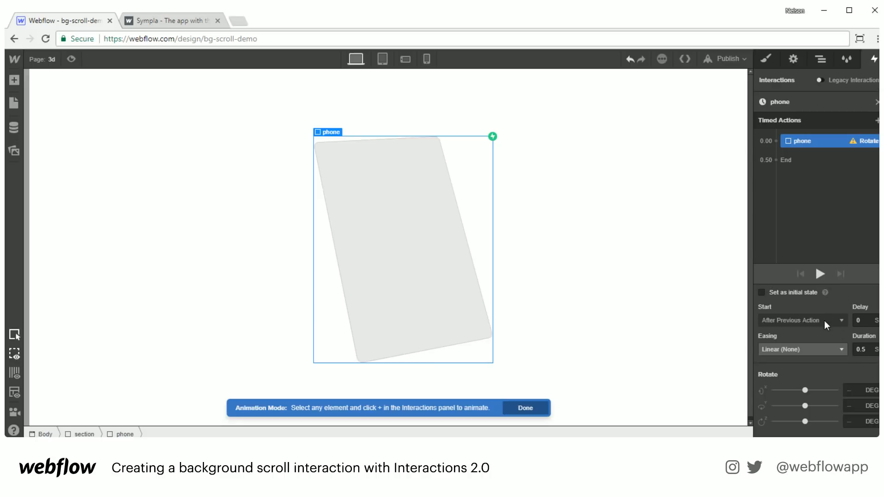
click(853, 392)
text(0)
key(Tab)
text(0)
key(Tab)
text(0)
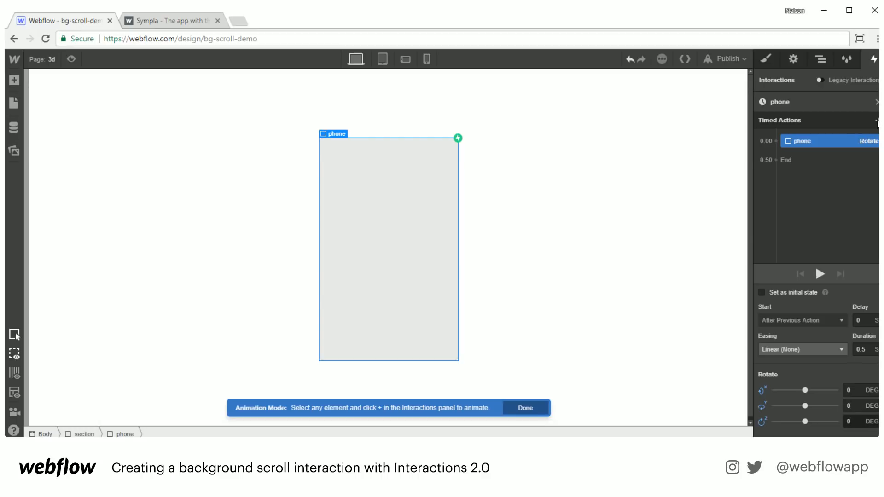
click(876, 102)
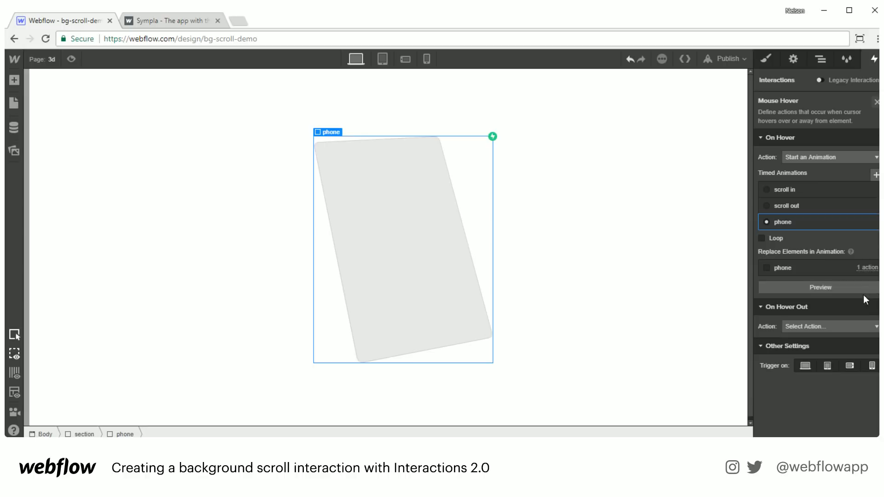
- Make On Hover Out start a new timed animation named phone out
click(863, 327)
click(812, 350)
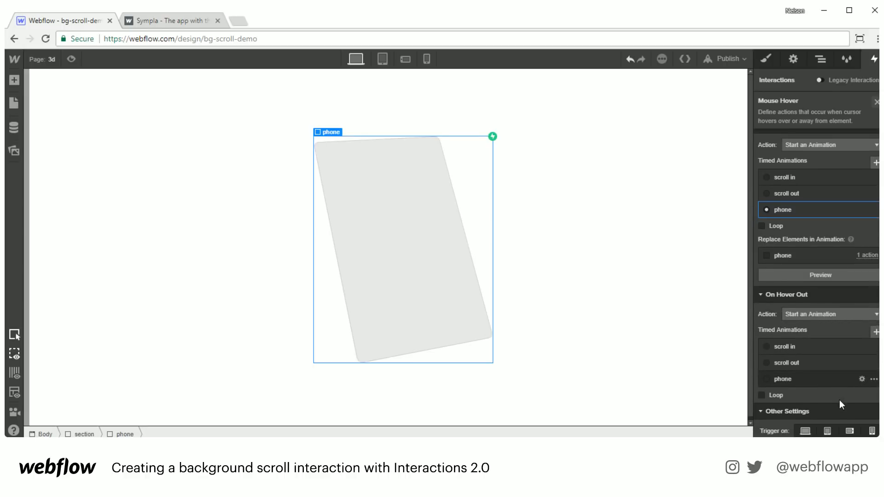
click(875, 333)
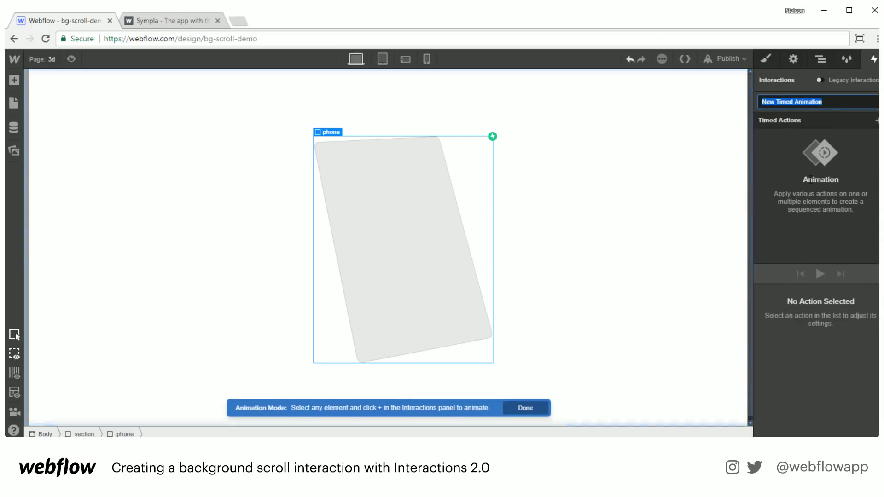
text(phone out)
key(Return)
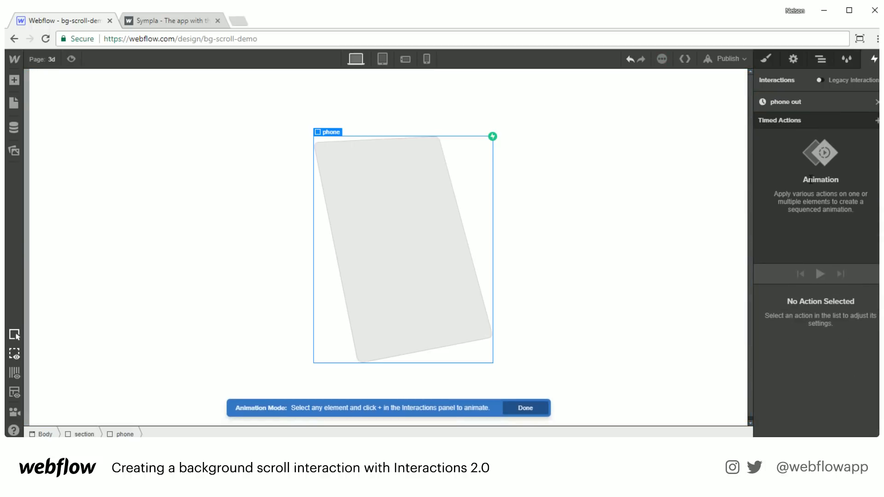
- Add a Rotate action to phone out with X 20°, Y 17°, Z -13°
click(876, 121)
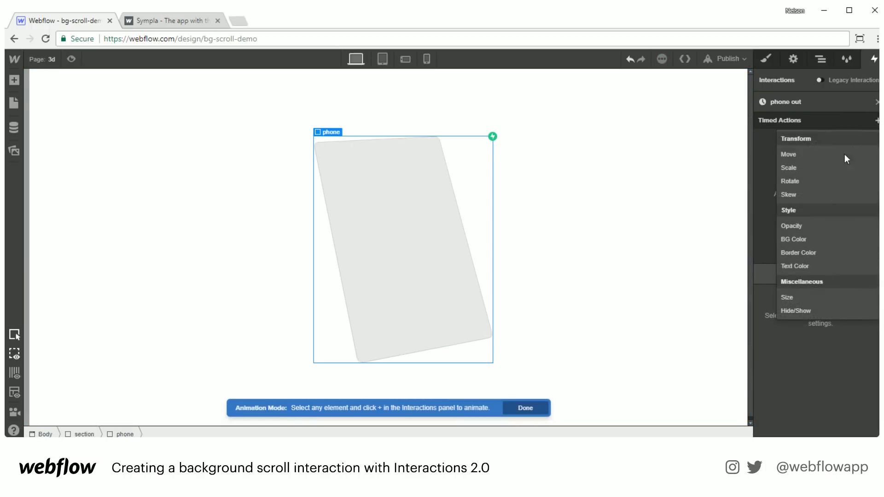
click(830, 179)
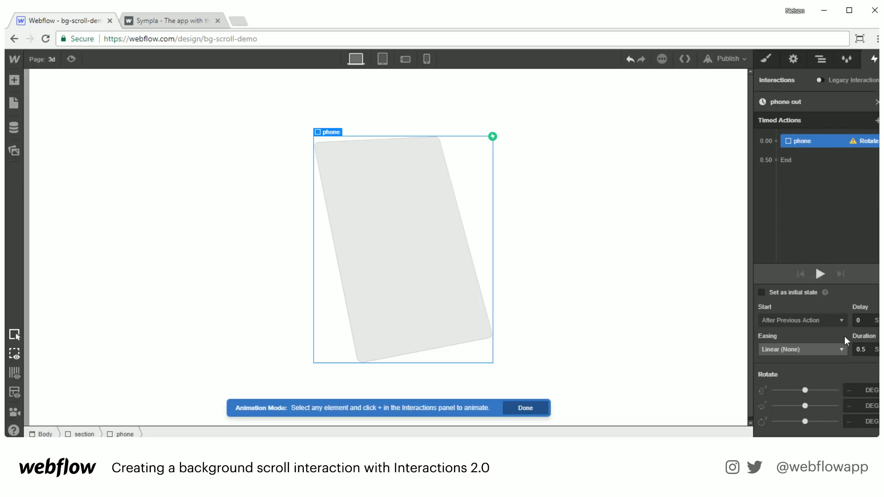
click(853, 390)
text(20)
key(Tab)
text(17)
key(Tab)
text(-13)
key(Tab)
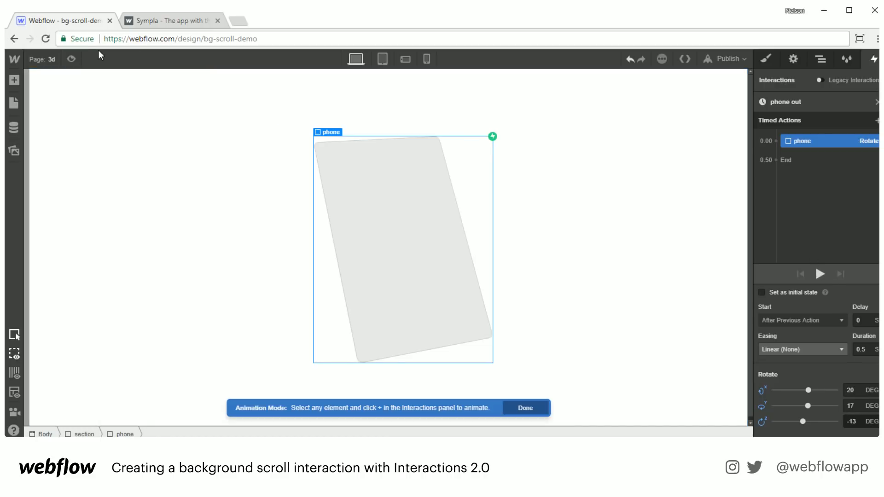
click(71, 58)
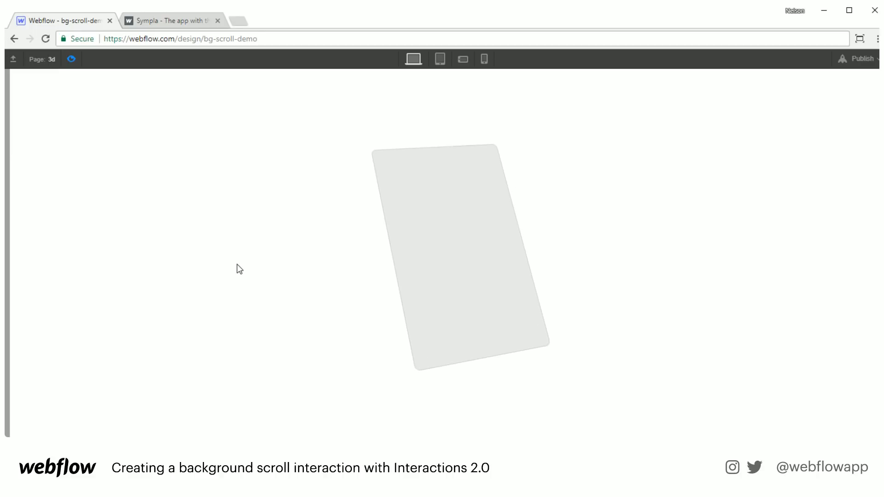
- Leave the hover preview and open the App Sympla example project in a new tab
click(69, 53)
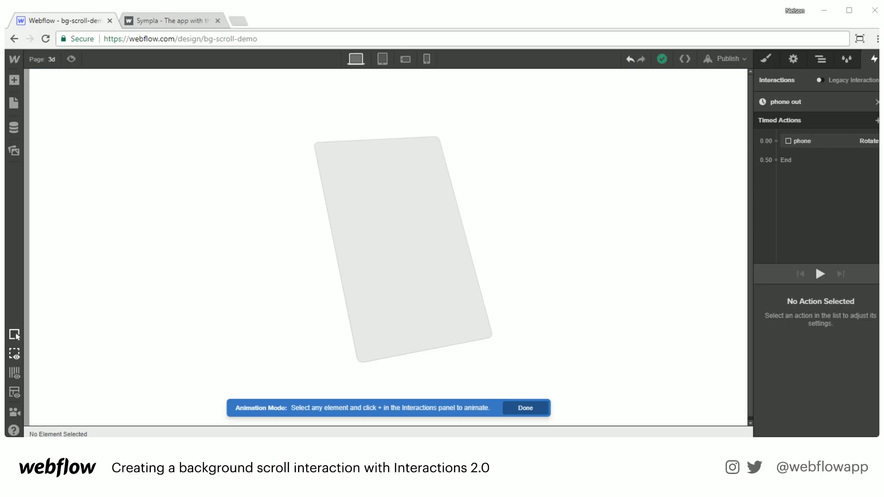
drag(874, 359, 291, 20)
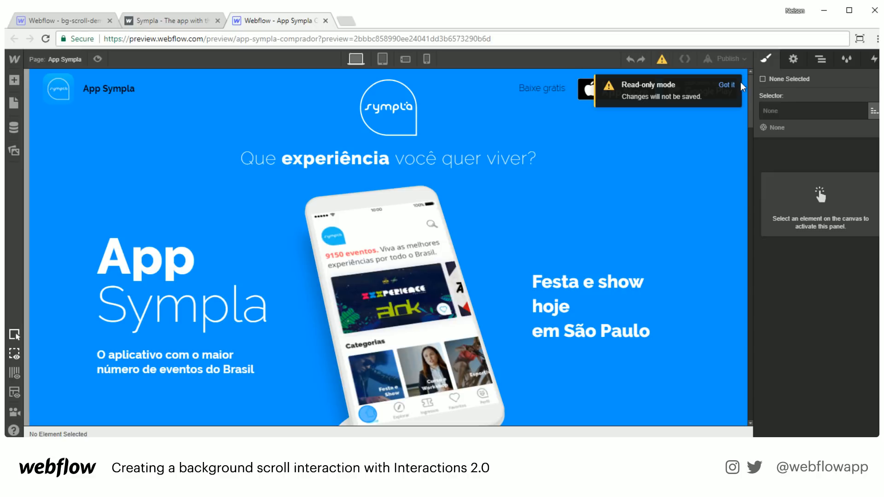
- Dismiss the read-only notice, select the Sympla phone mockup and show its rotation (X 30°, Y 7°, Z -13°)
click(726, 85)
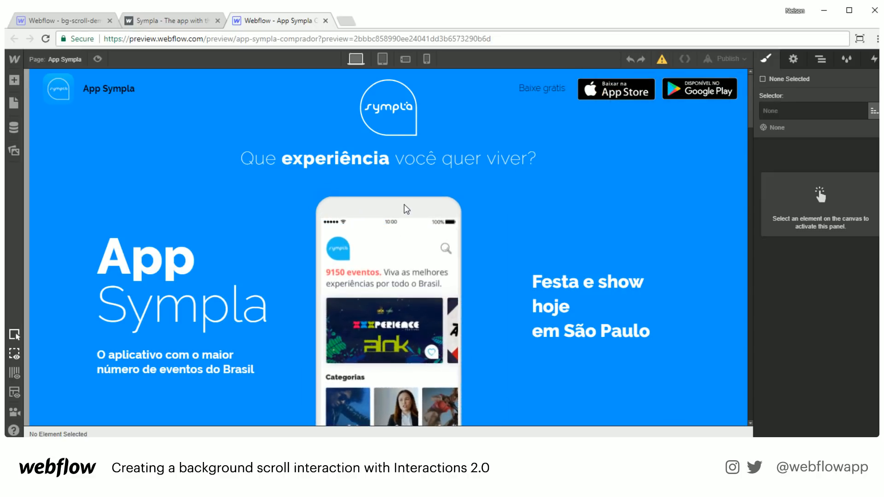
click(358, 206)
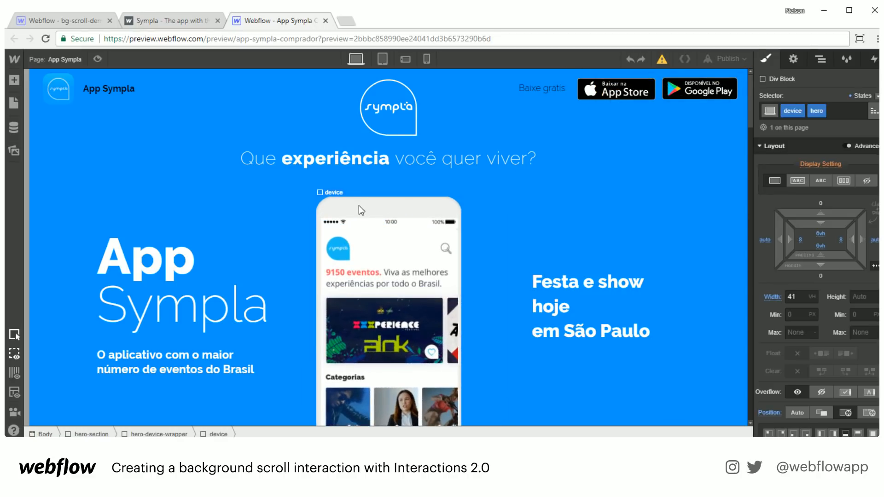
click(865, 96)
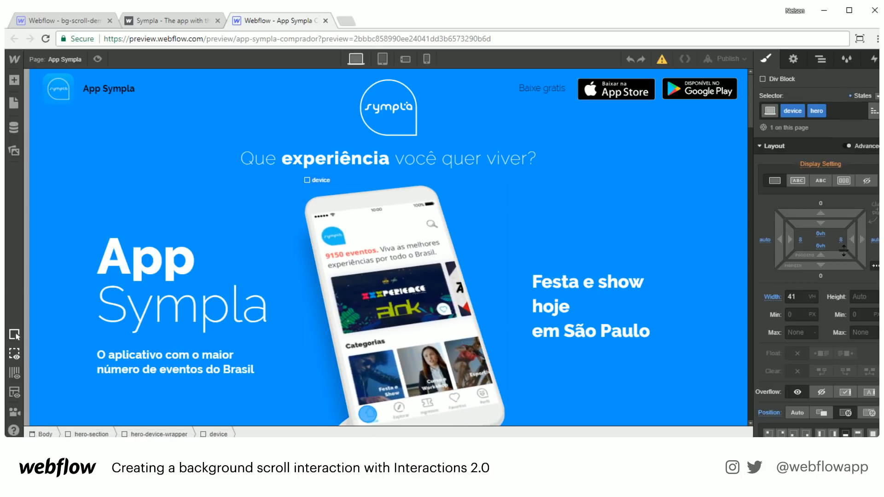
scroll(850, 280, down, 10)
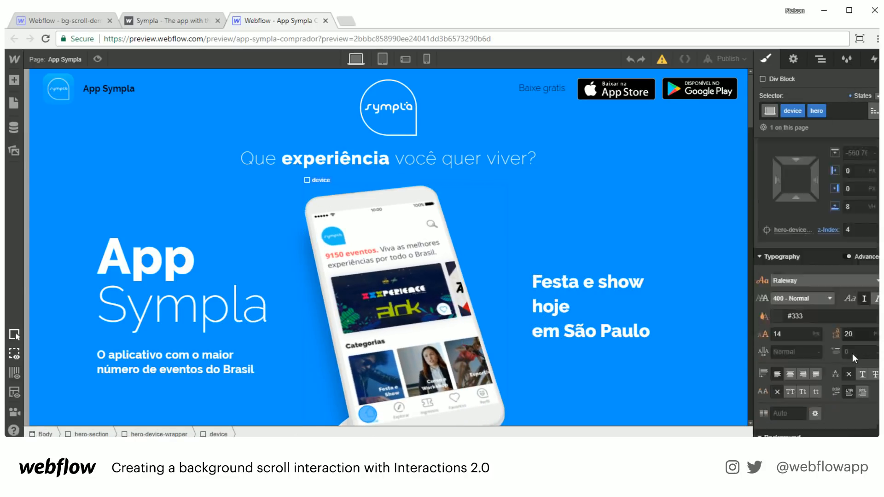
click(824, 325)
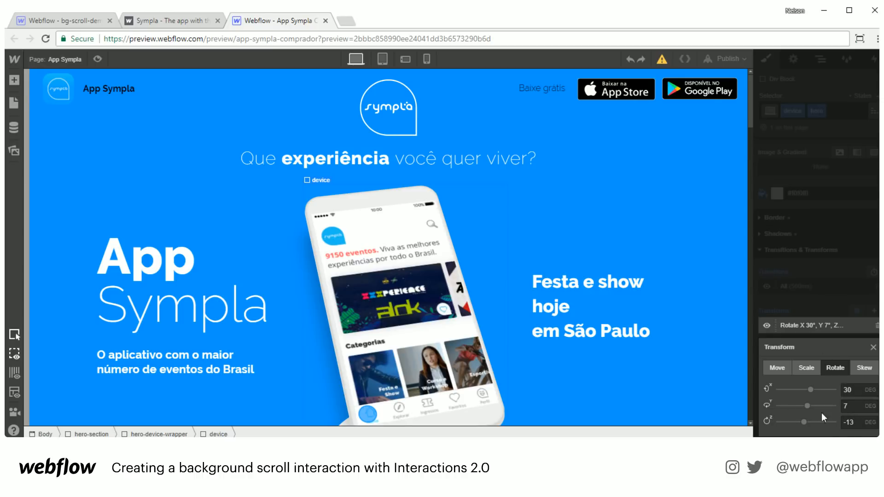
- Switch the phone to its Hover state and inspect its flat rotation and Move Down 60px transforms
click(833, 293)
click(876, 96)
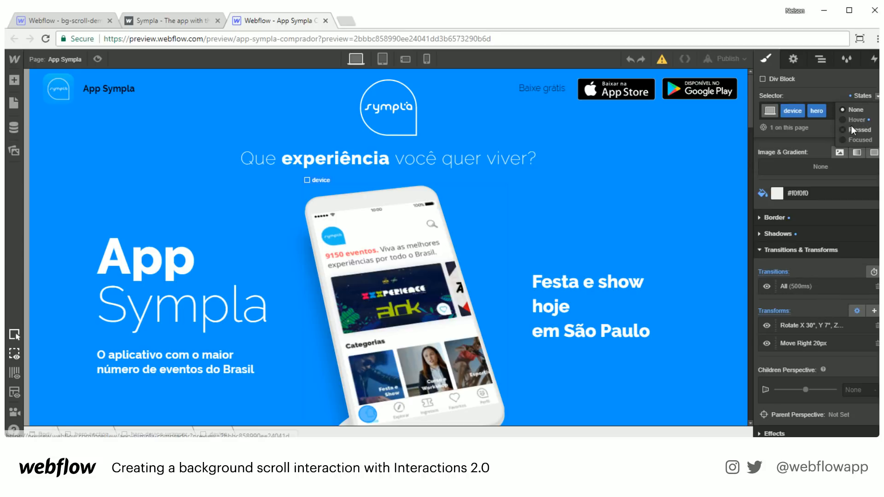
click(855, 120)
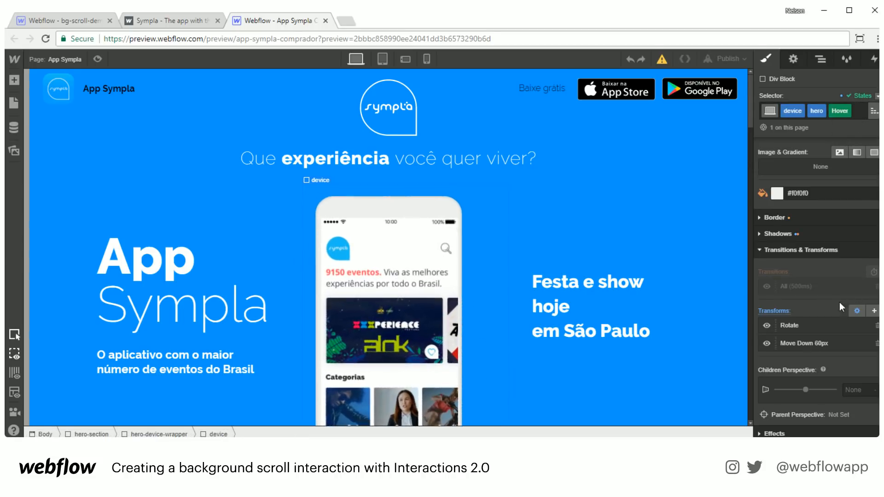
click(788, 321)
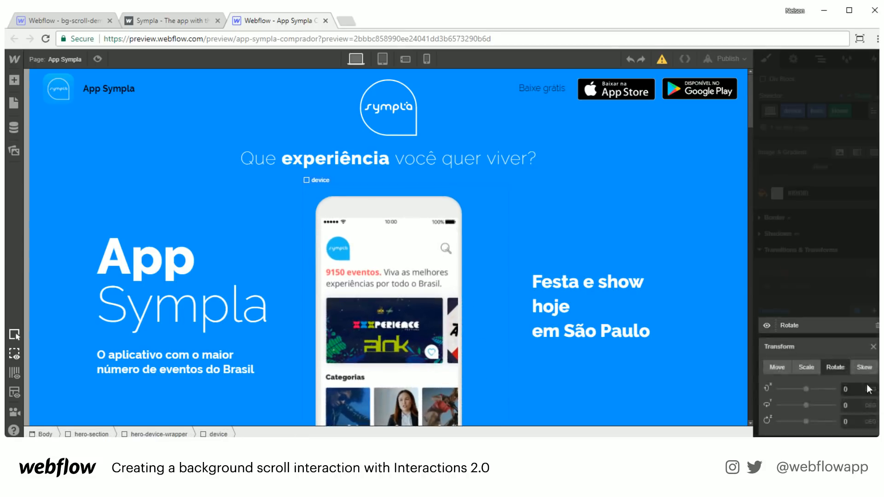
click(874, 348)
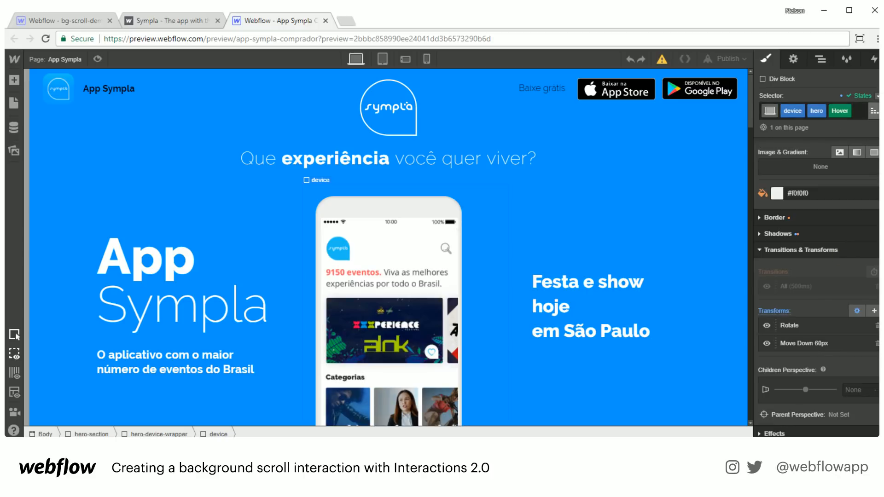
- Return the phone to its default state and toggle the Move Right 20px transform off and on
click(876, 98)
click(851, 112)
click(839, 110)
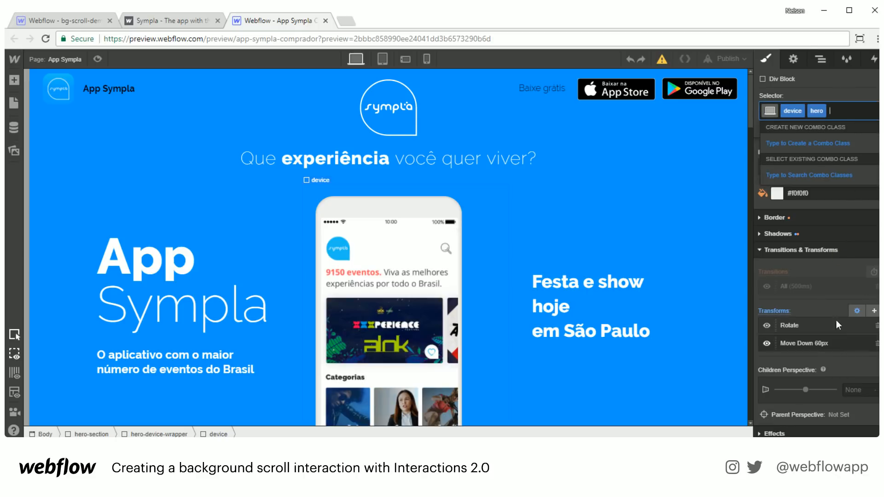
click(845, 95)
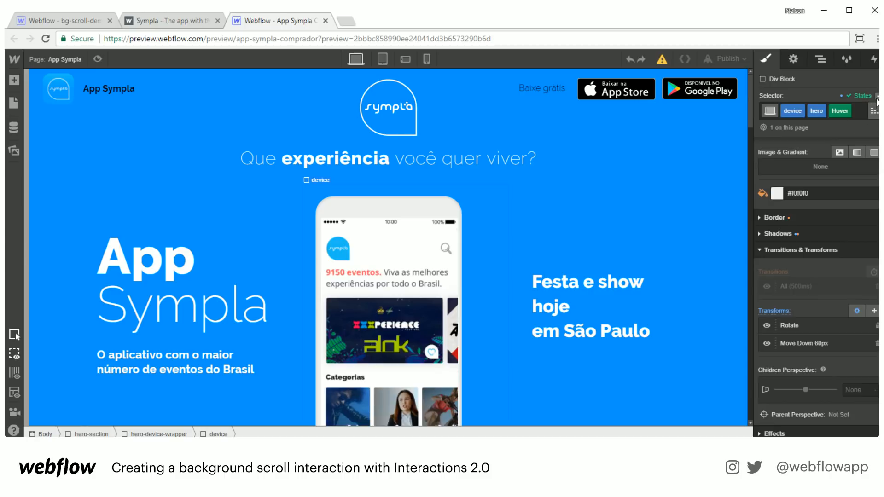
click(877, 97)
click(849, 111)
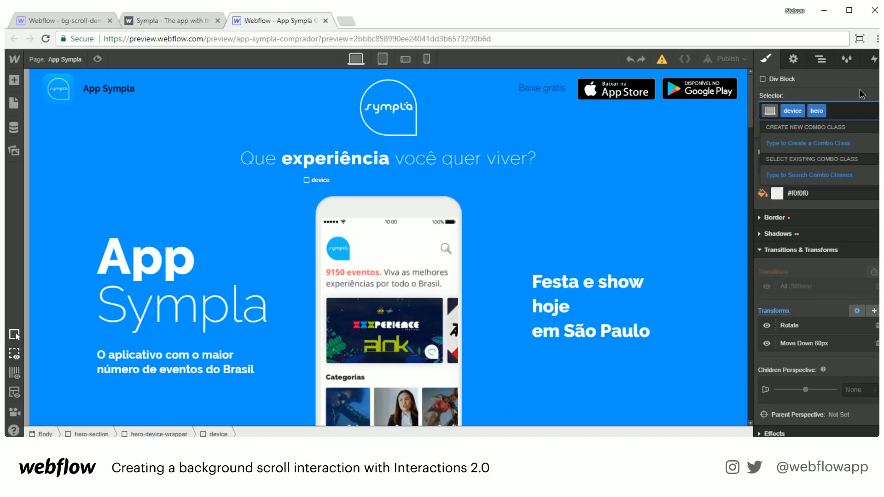
click(861, 94)
click(876, 95)
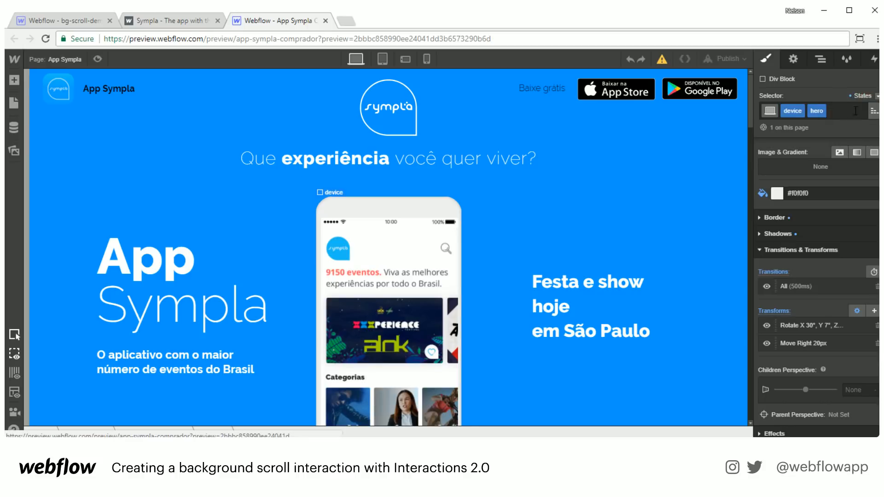
click(855, 111)
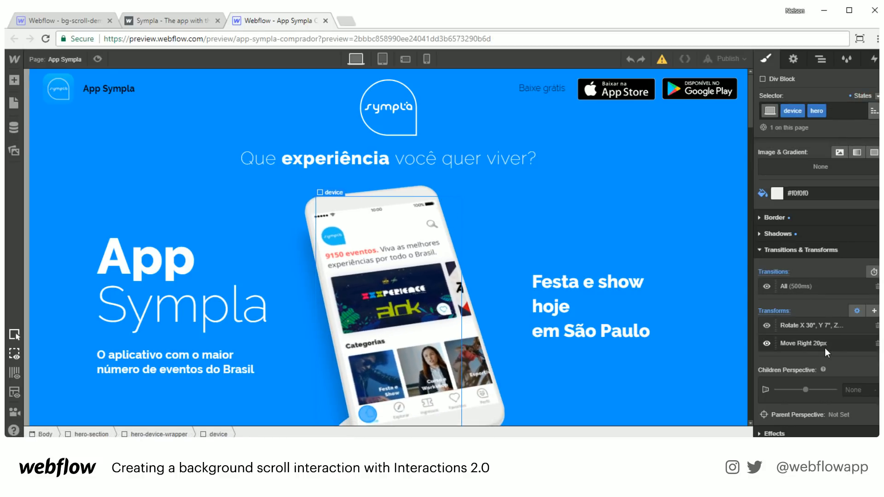
click(766, 344)
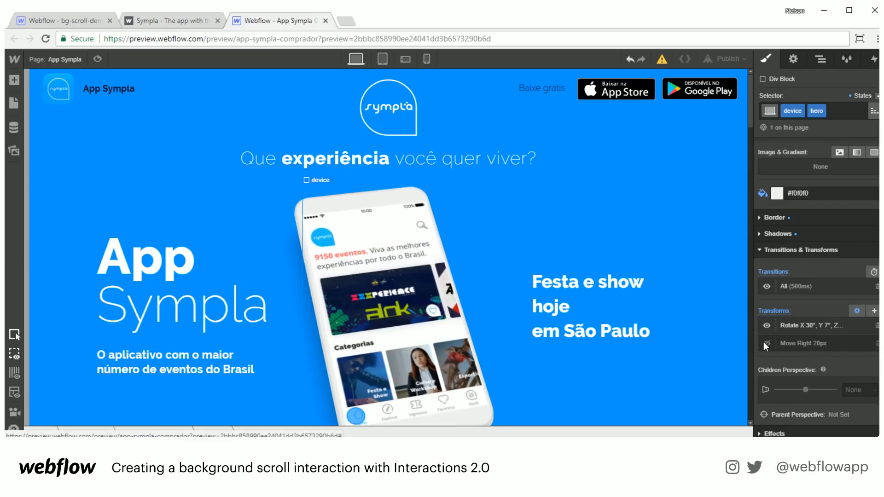
click(764, 343)
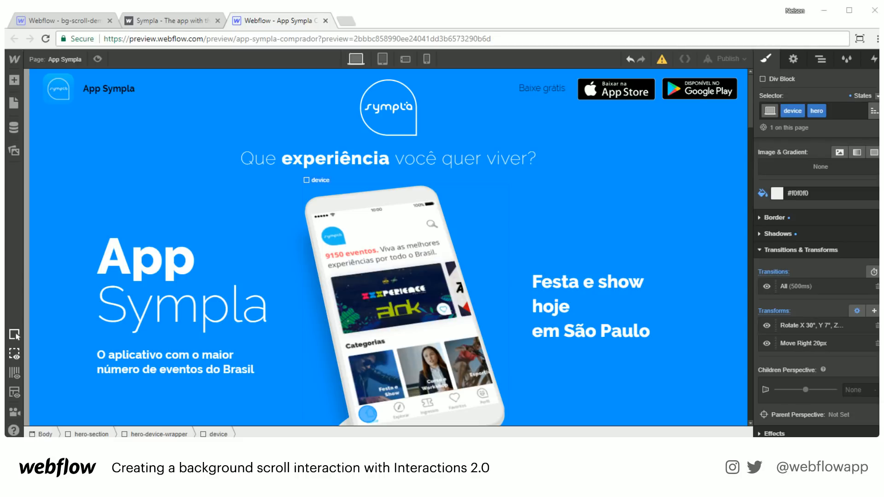
- Close the Sympla tabs, select the phone and open its Mouse Hover timed animation
click(325, 21)
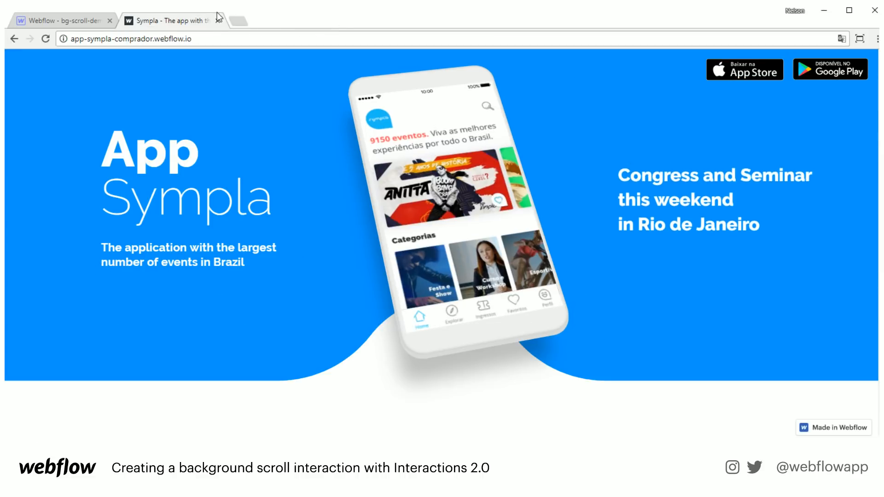
click(217, 21)
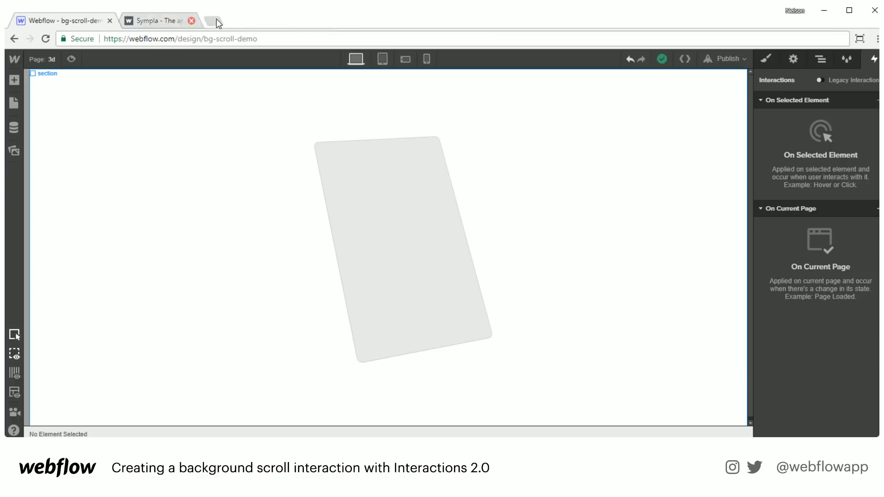
click(383, 186)
click(814, 123)
click(783, 222)
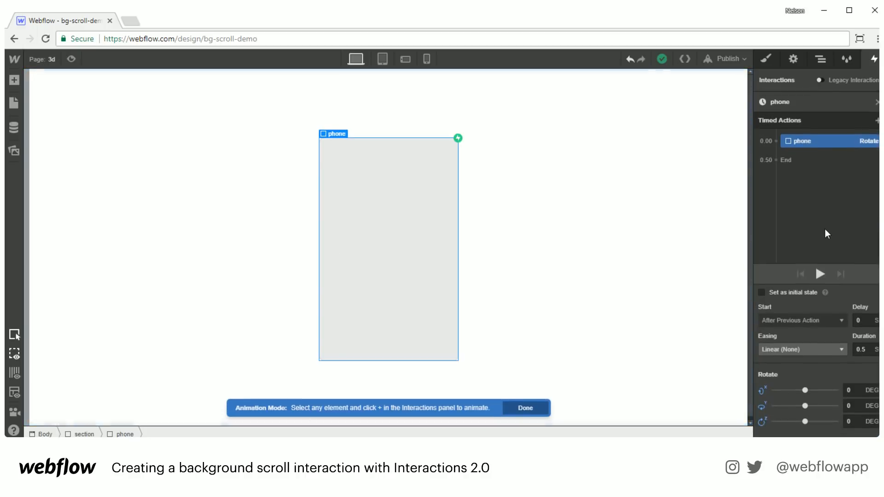
- Add a Rotate action set as initial state with X 20, Y 17, Z -13, then preview
click(876, 121)
click(812, 181)
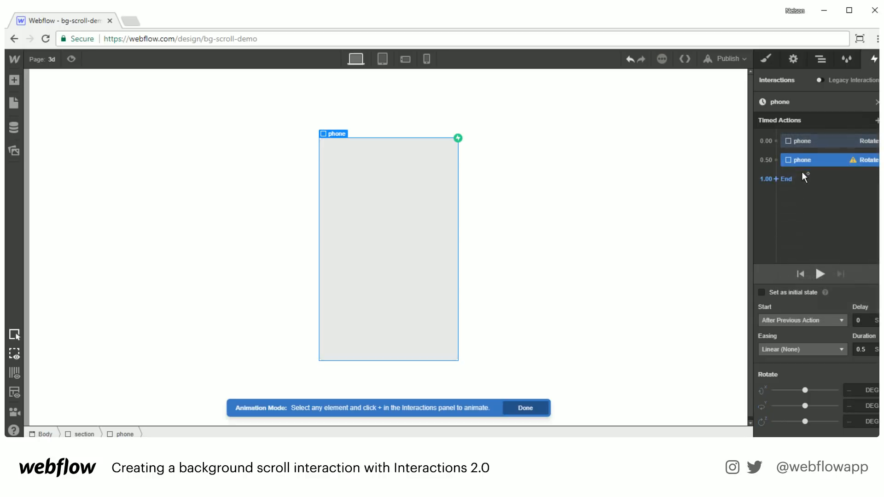
click(789, 292)
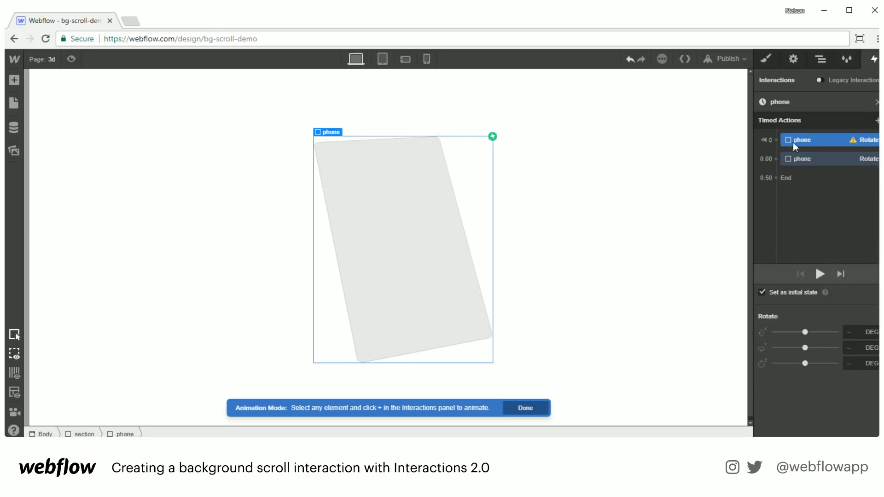
click(854, 332)
text(30)
key(Return)
text(20)
key(Tab)
text(17)
key(Tab)
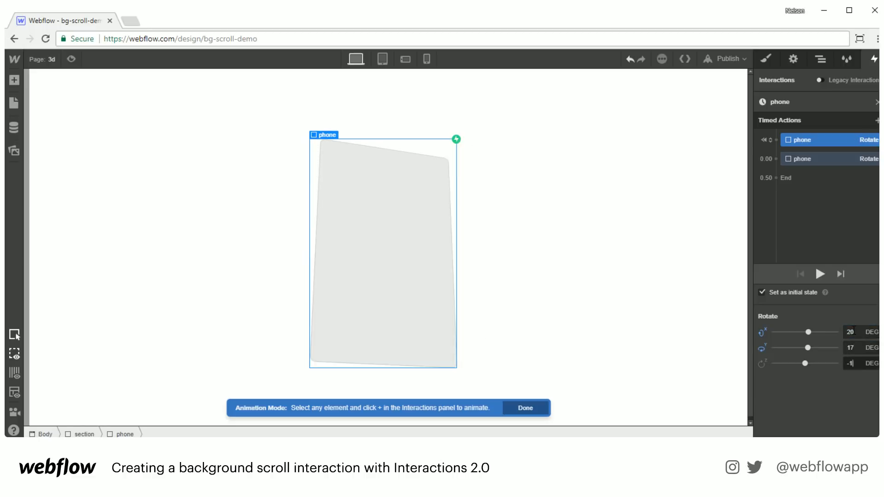
text(-13)
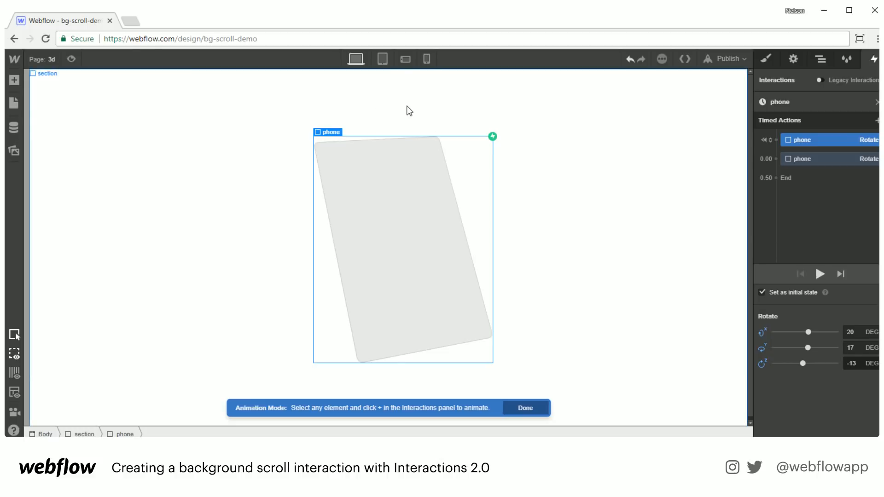
click(71, 59)
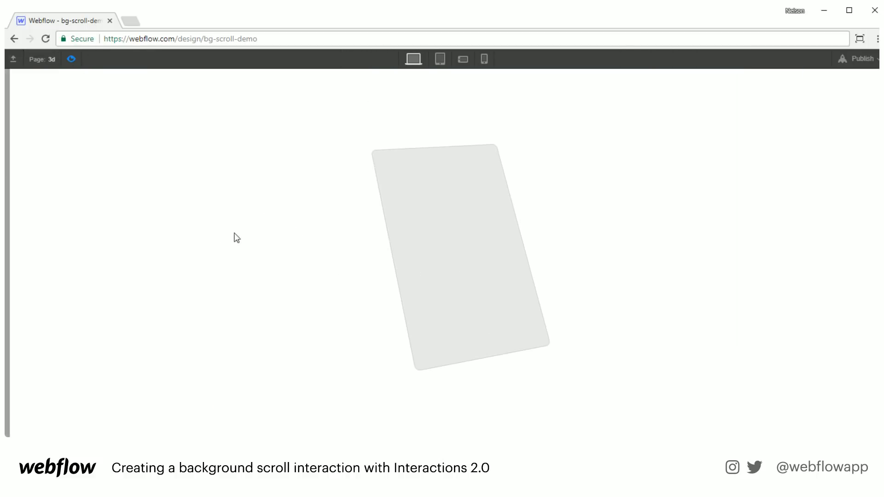
- Exit preview, open the Home page from the Pages panel, and switch to the Phone Landscape breakpoint
click(71, 59)
key(p)
click(50, 120)
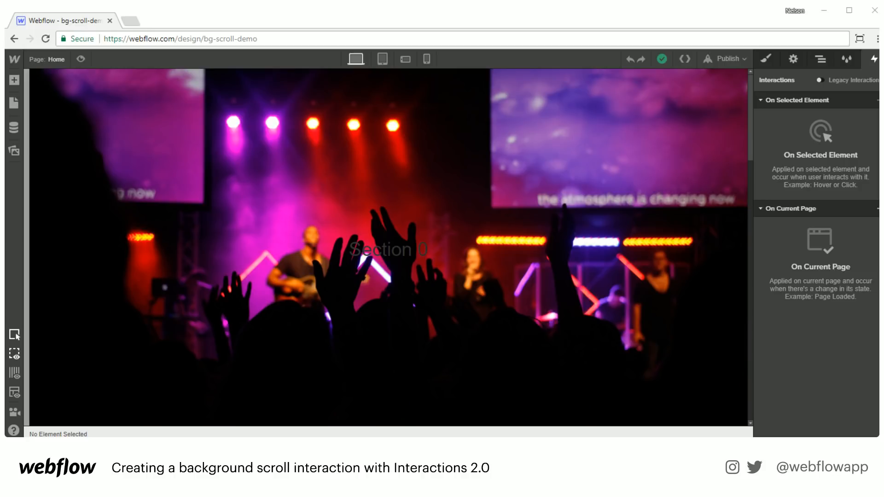
click(414, 58)
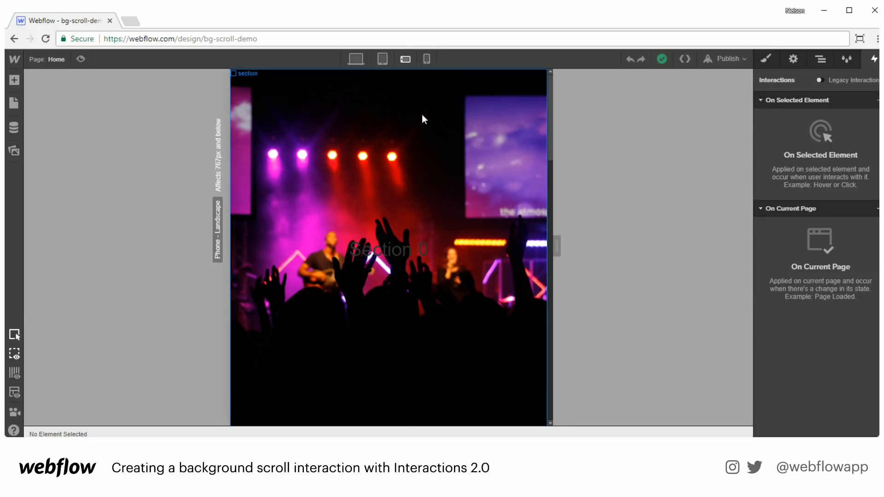
- Set the Home page section's height to Auto with a 600 px minimum height
click(477, 85)
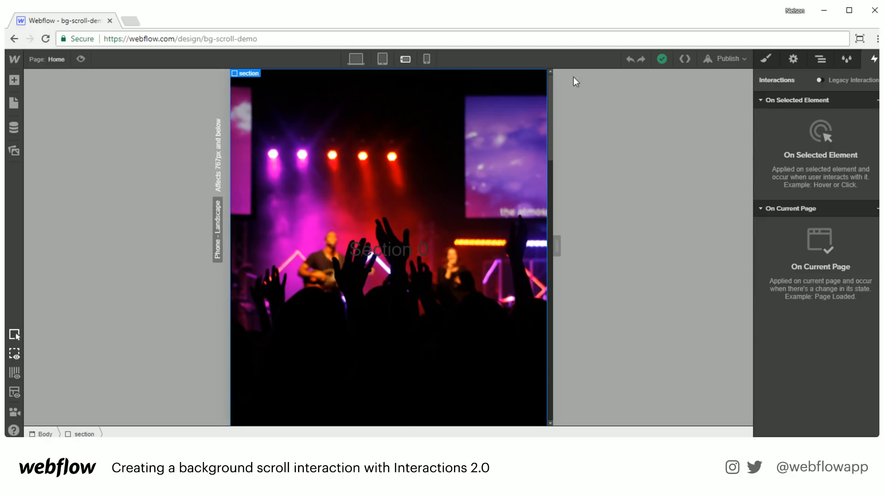
click(820, 59)
click(768, 59)
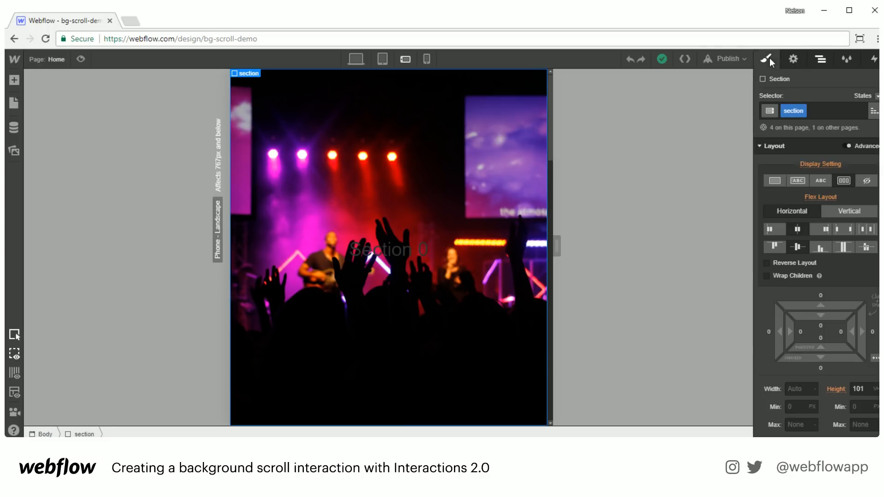
scroll(852, 276, down, 3)
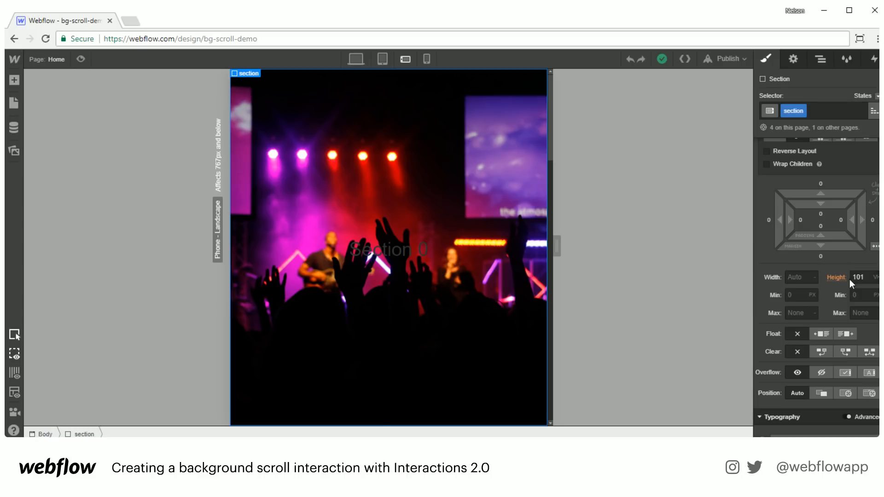
click(876, 278)
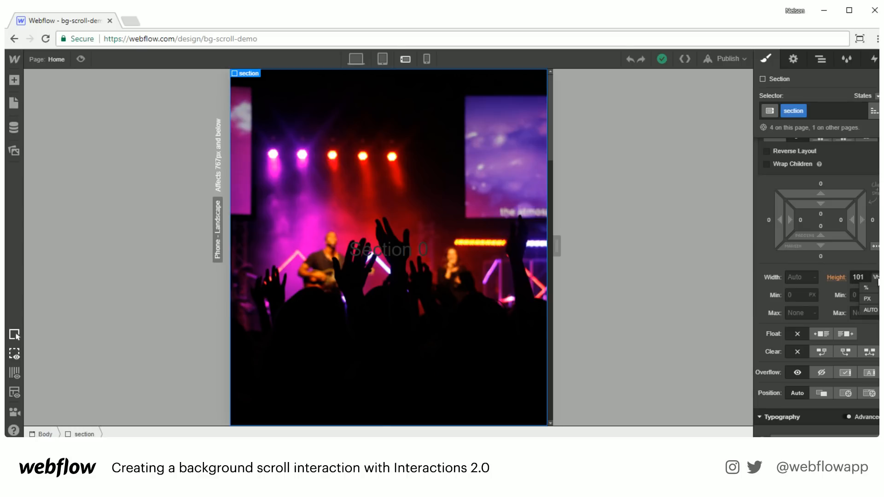
click(870, 310)
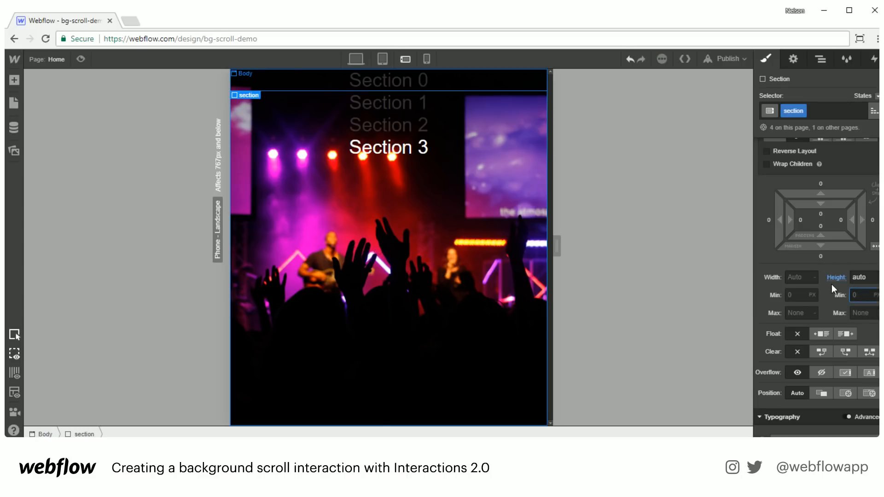
text(600)
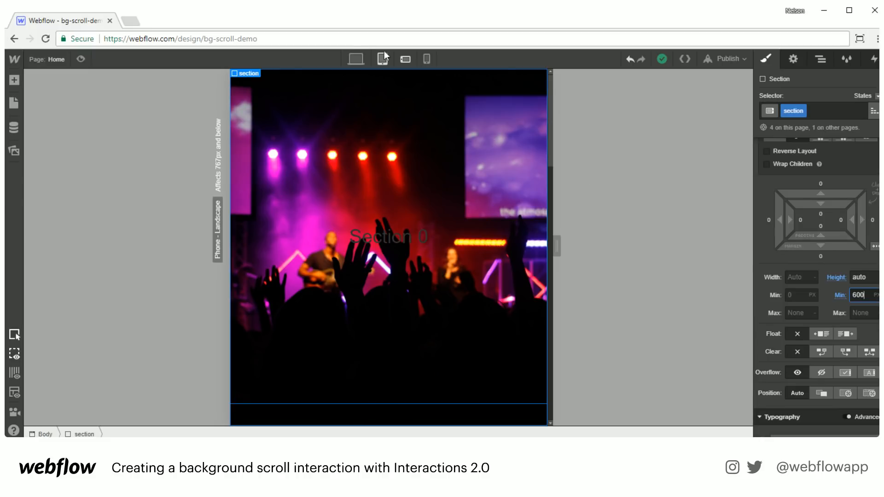
- Back at desktop width, open the second section's scroll in animation and select the first bg Opacity action
click(357, 58)
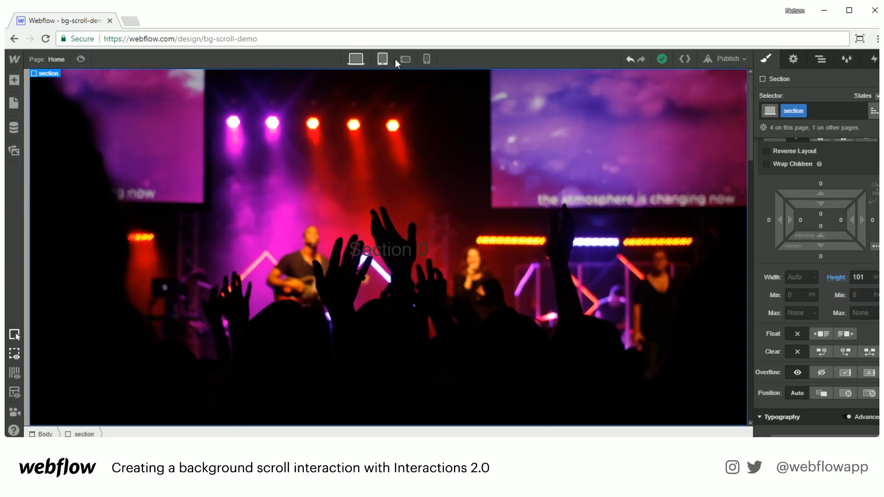
click(820, 59)
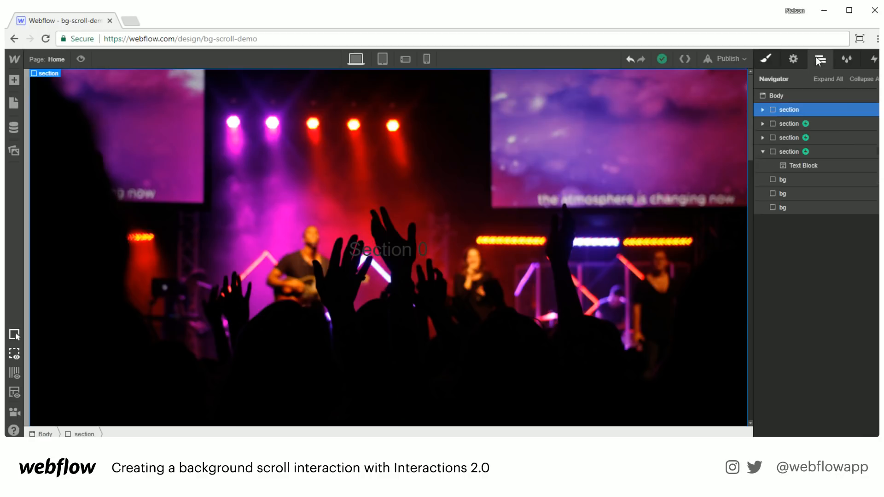
click(810, 122)
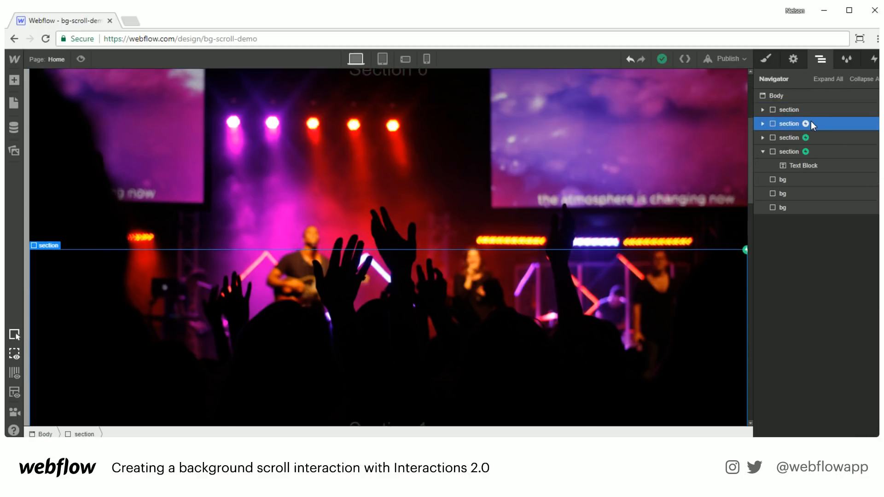
click(873, 58)
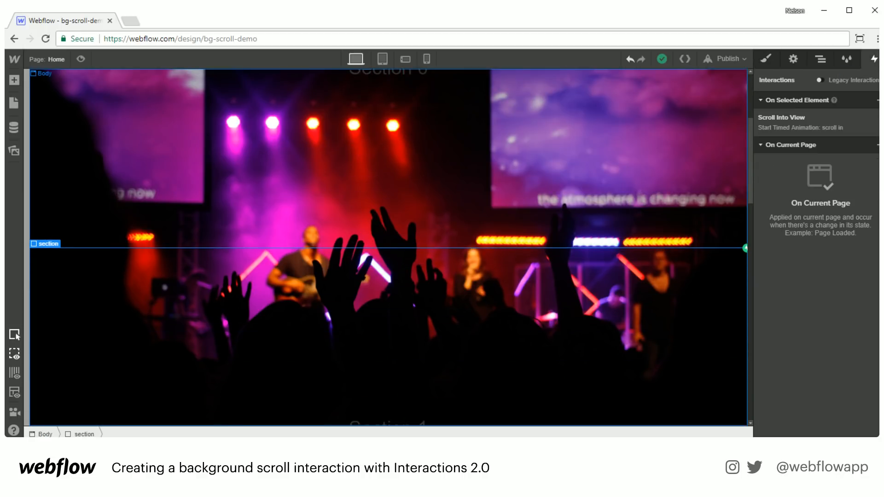
click(793, 118)
click(800, 187)
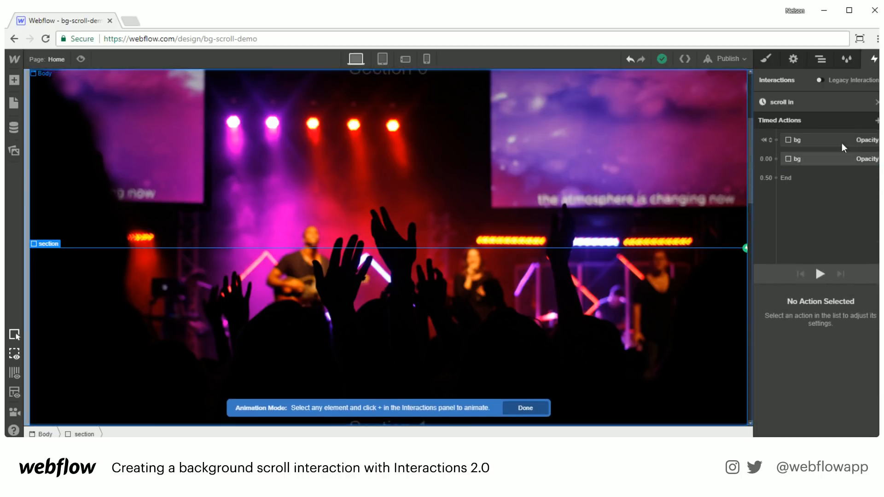
click(856, 139)
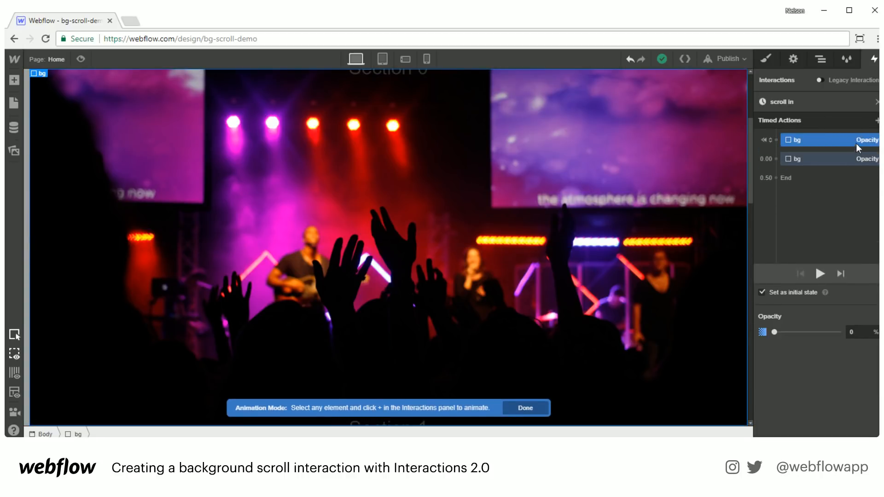
- Browse the available action types without adding one, then open a new browser tab
click(876, 120)
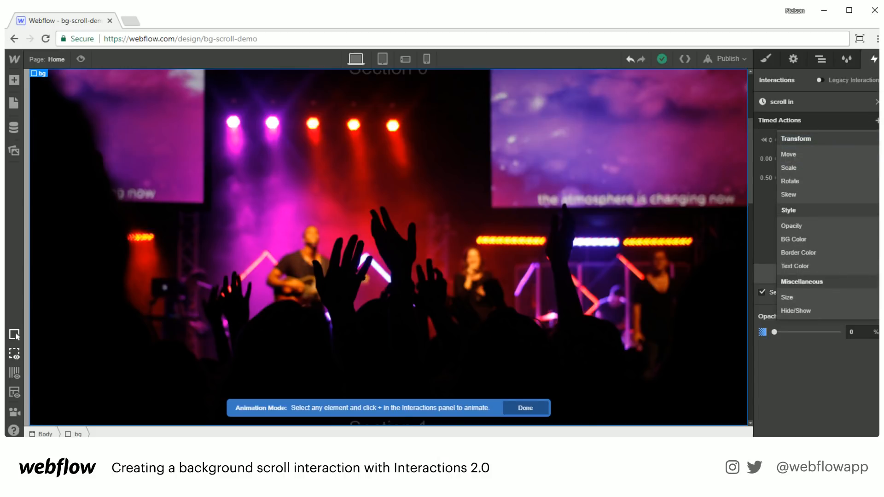
click(801, 242)
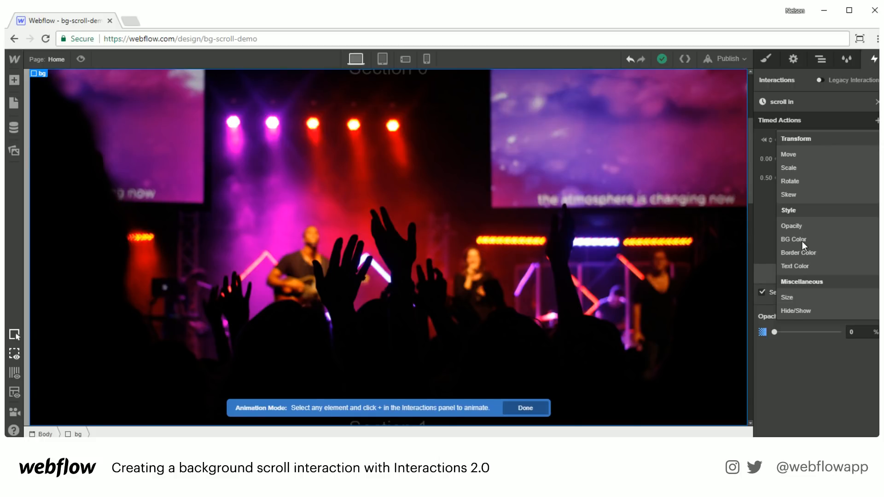
click(822, 369)
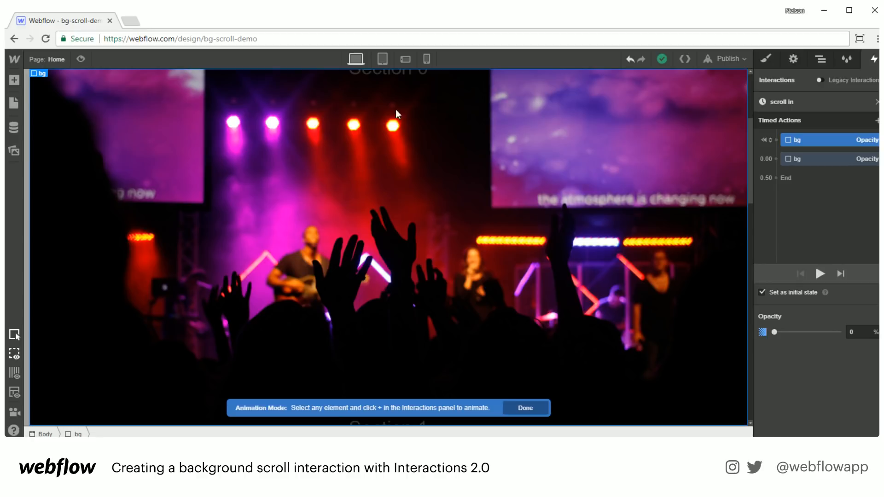
click(131, 21)
- Visit helloheco.com in the new tab for reference, then switch back to the Webflow tab
text(h)
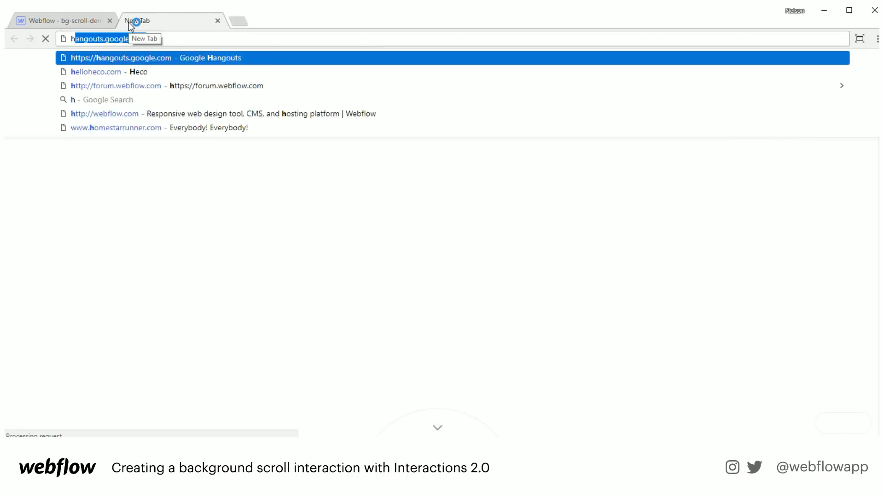
text(el)
key(Return)
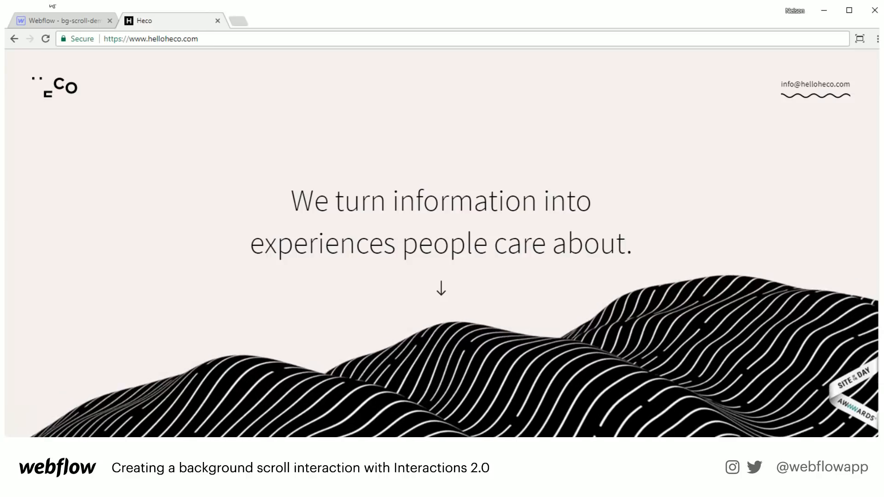
click(47, 23)
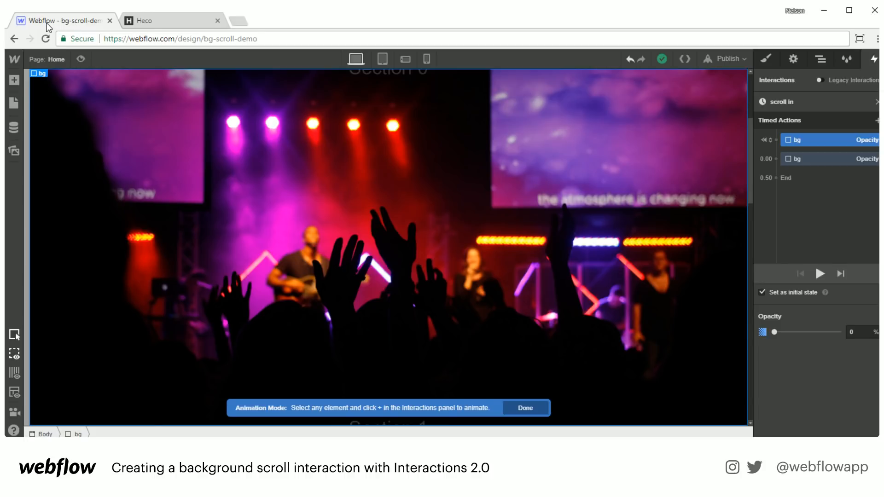
- Select the first section in the Navigator and open the Add Elements panel
scroll(290, 249, up, 3)
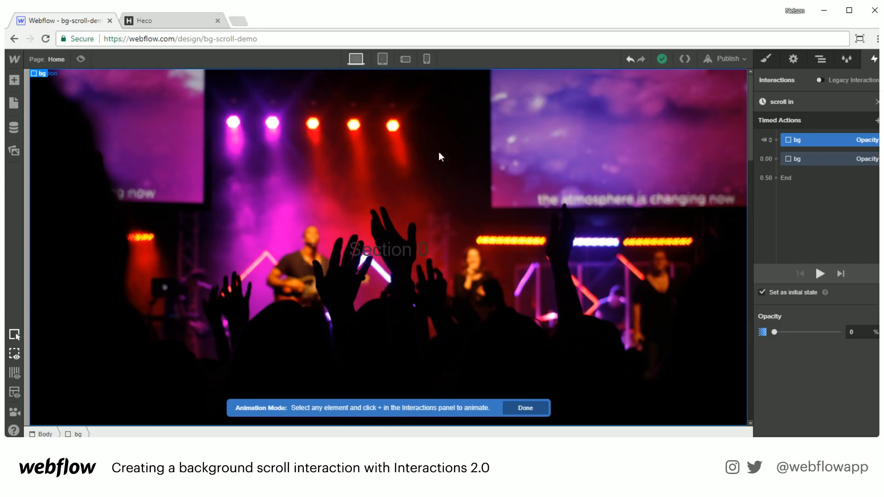
click(820, 58)
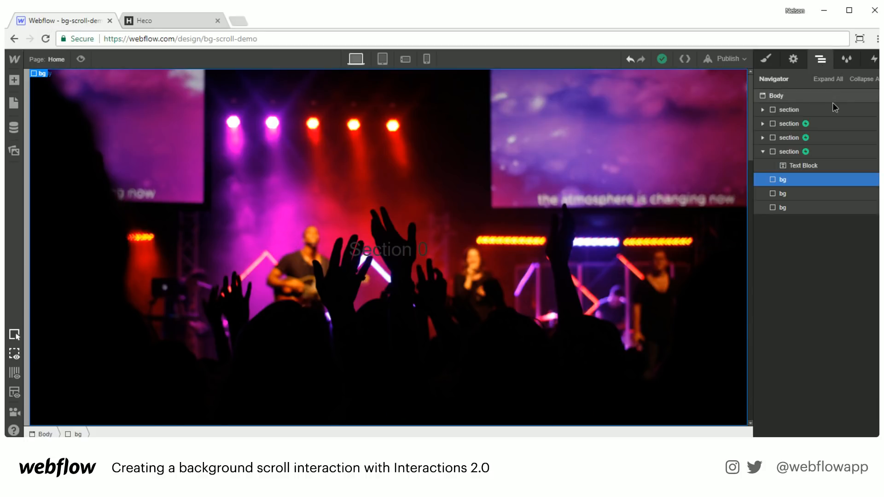
click(831, 119)
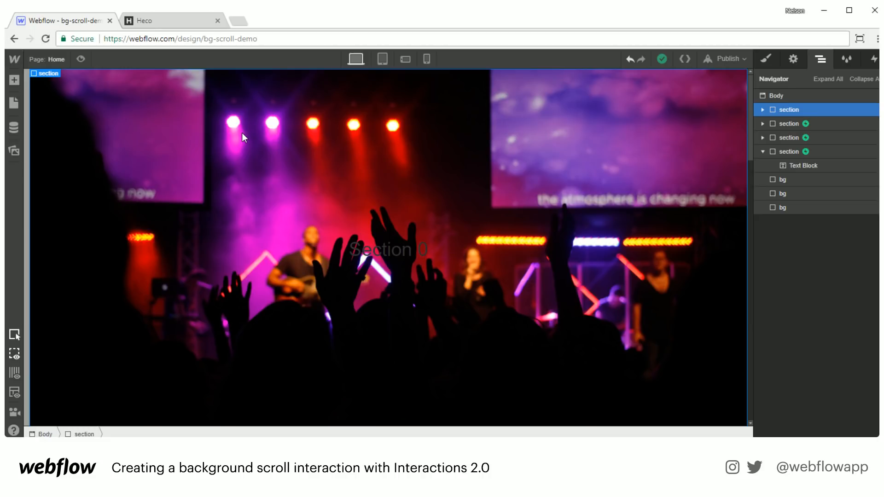
key(a)
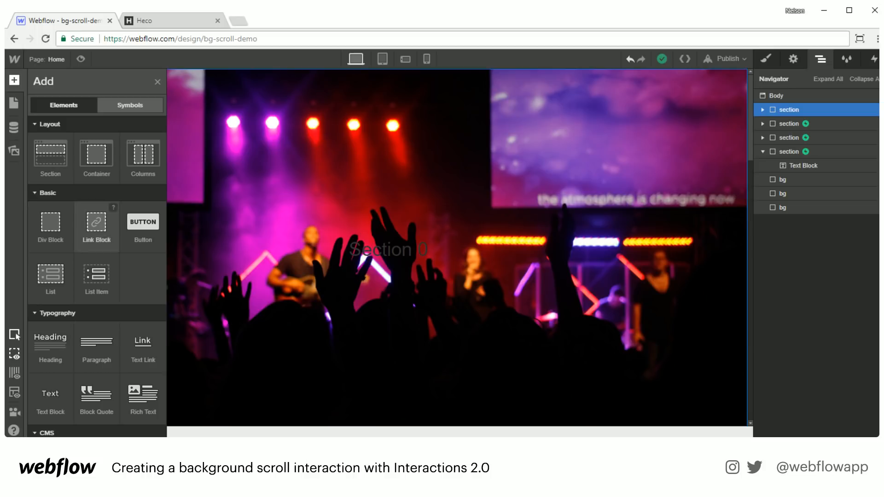
- Add a YouTube Video element to the first section and paste the video link
scroll(132, 349, down, 3)
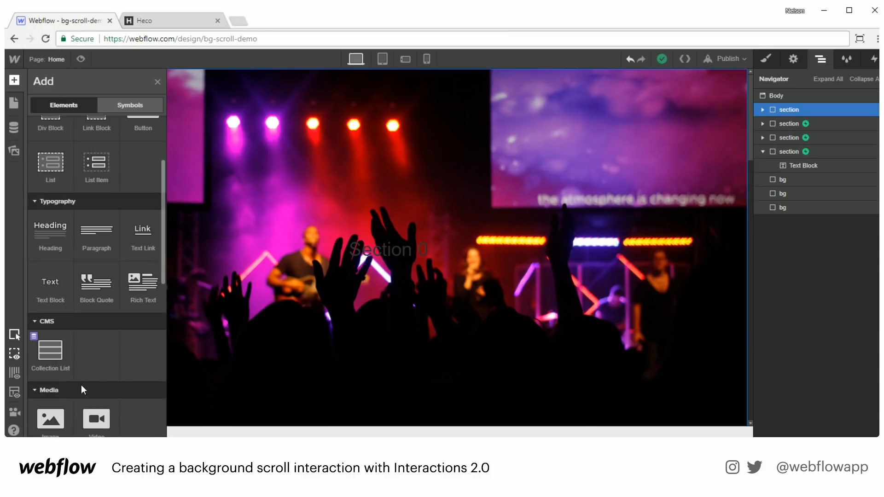
scroll(95, 370, down, 2)
drag(95, 363, 820, 111)
click(123, 99)
key(ctrl+v)
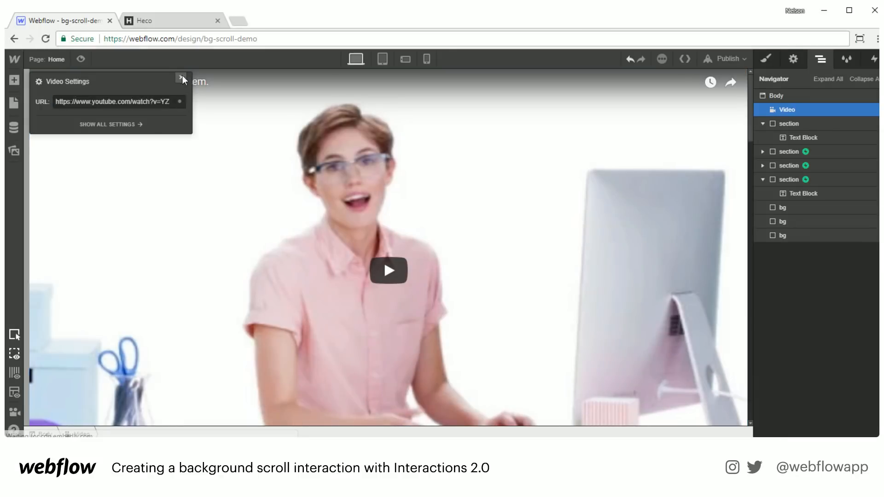
click(181, 78)
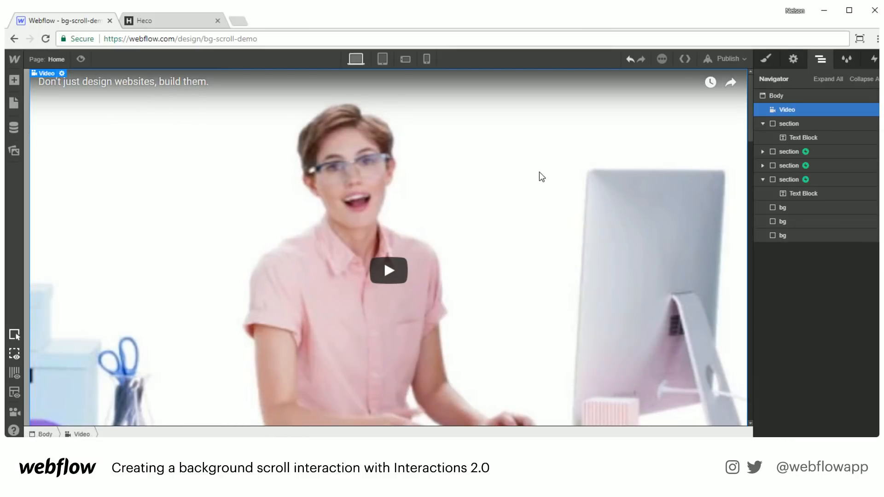
- Set the video's width to 940 px and reset its height to Auto
click(766, 60)
click(793, 297)
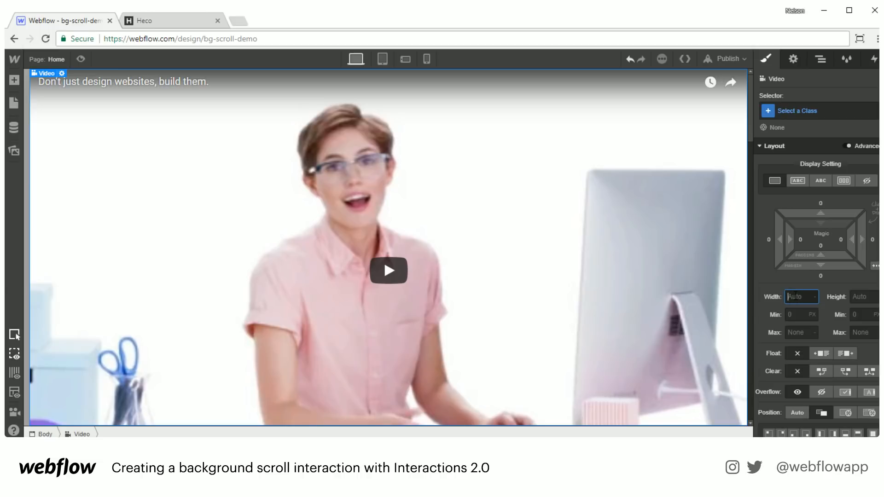
text(940)
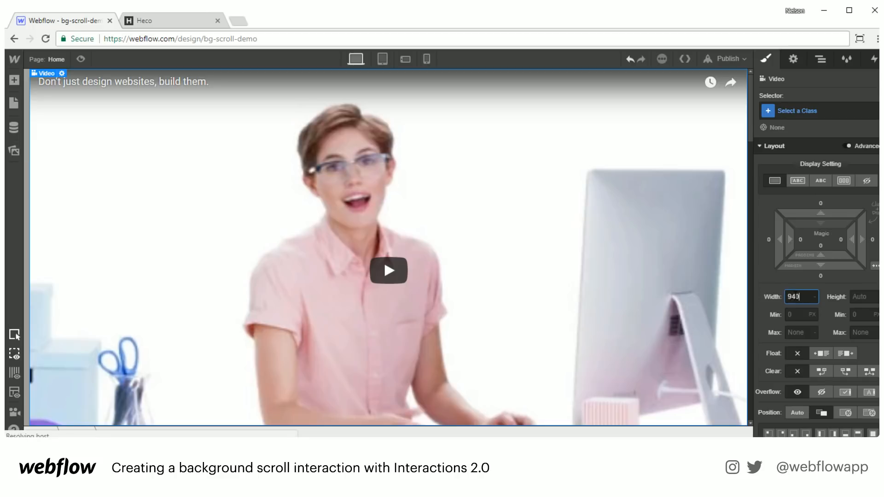
key(Tab)
text(500)
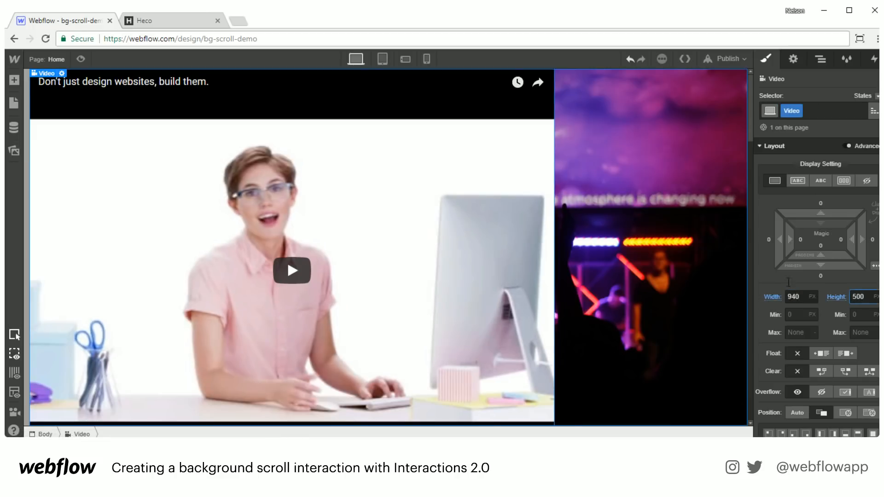
key(shift+Down)
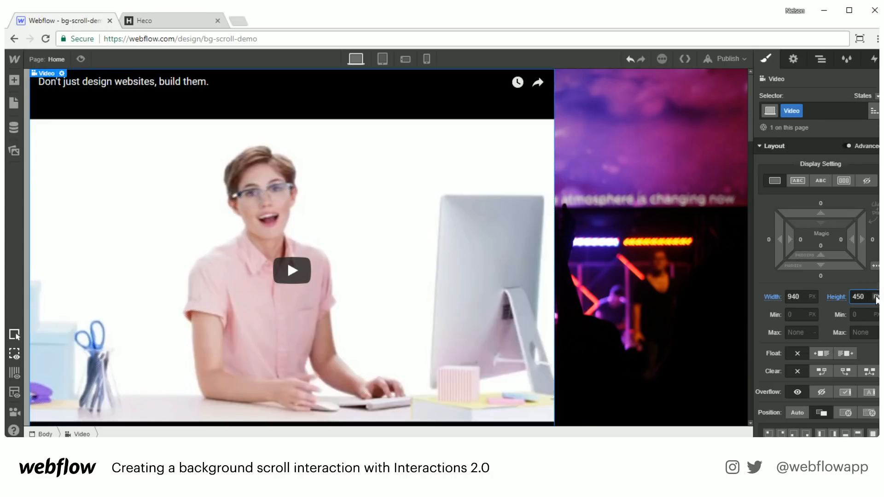
click(834, 297)
click(830, 316)
click(821, 60)
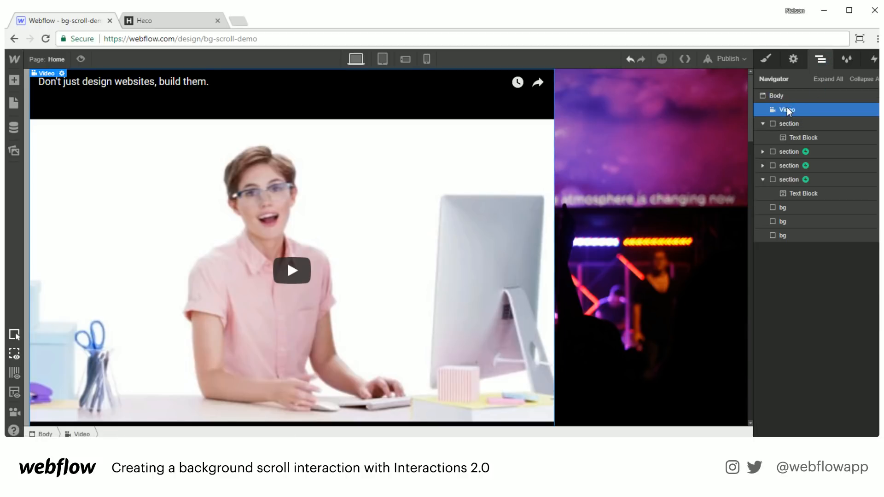
- Change the YouTube video's width from 940 to 500 px in the Style panel
click(764, 61)
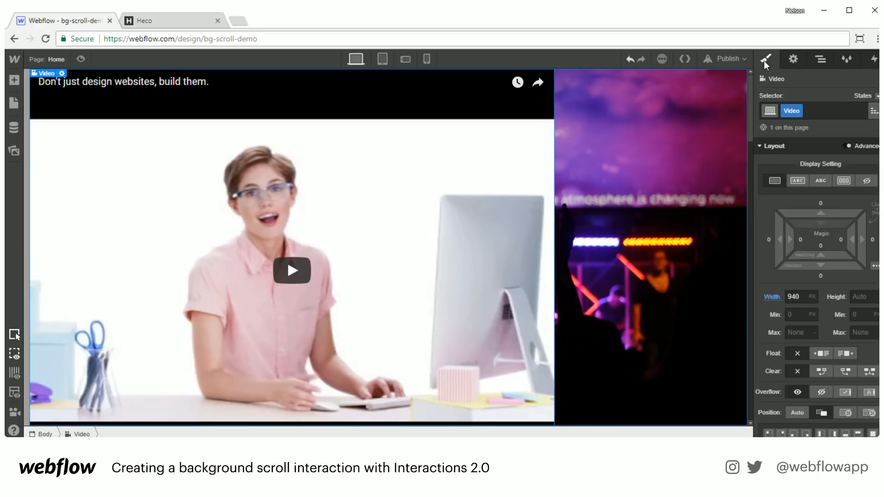
click(821, 59)
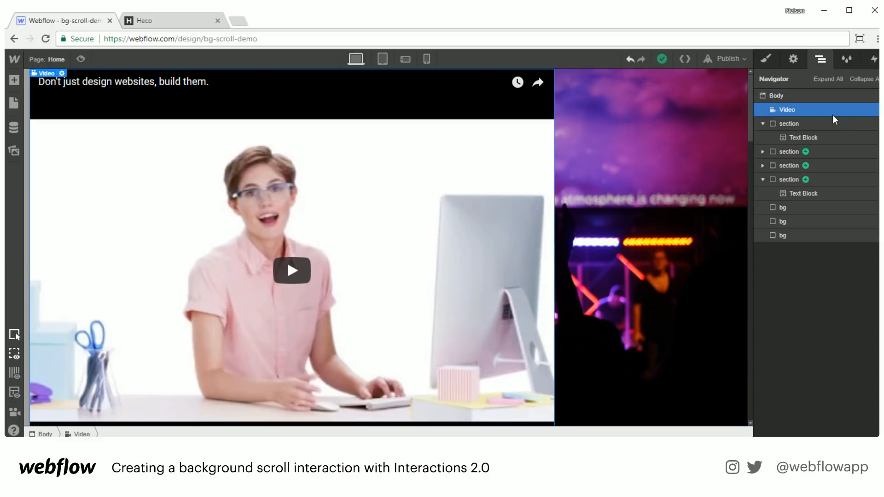
click(765, 59)
click(788, 296)
key(Return)
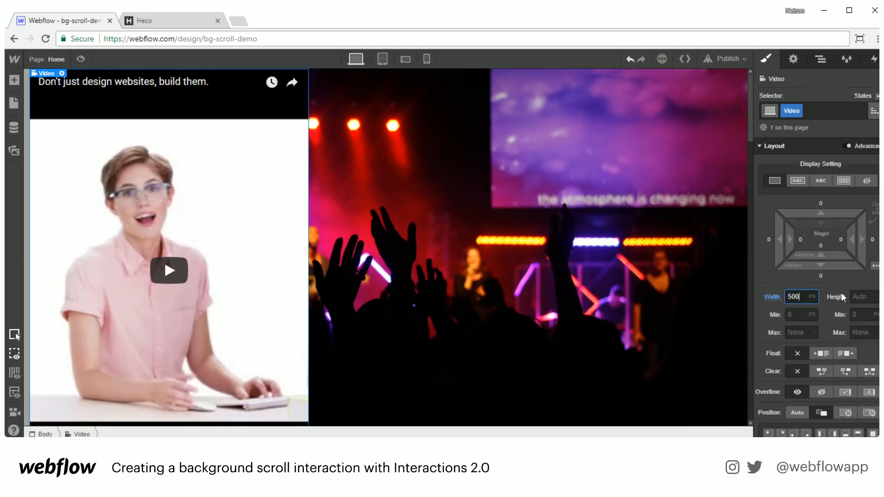
- Preview the page, then reset the Video's width to auto so it spans the full page
click(80, 59)
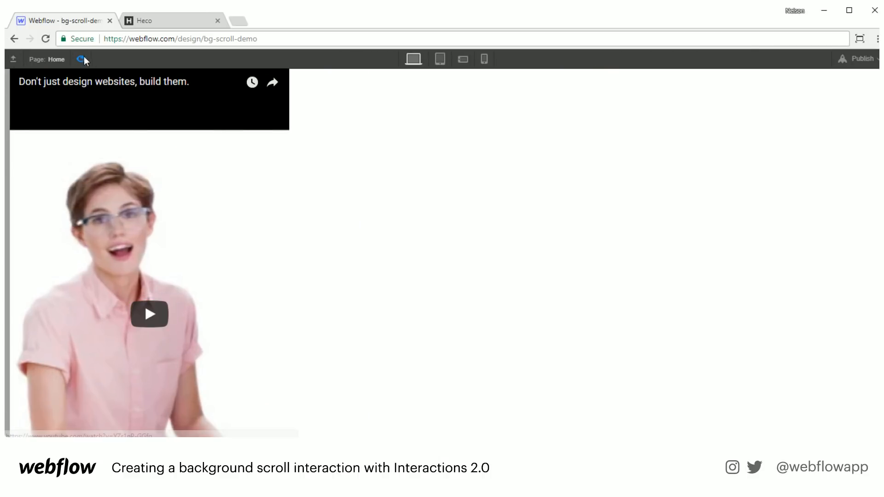
click(83, 59)
click(232, 191)
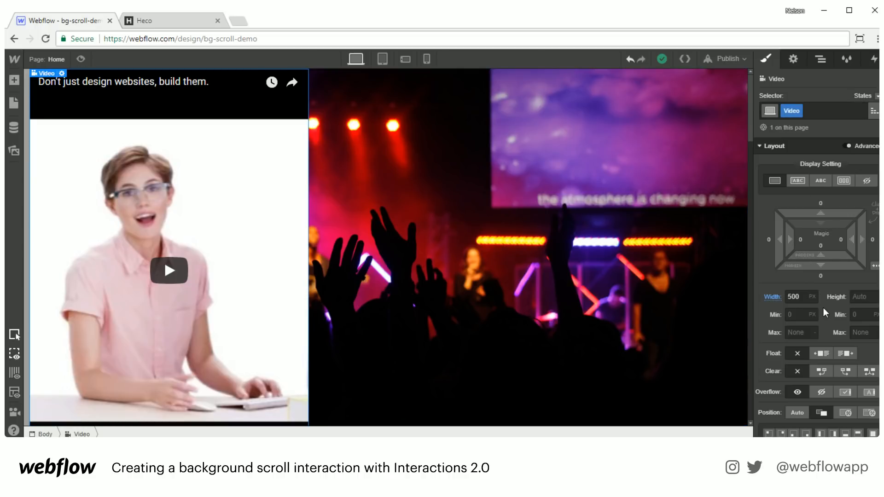
click(769, 297)
click(787, 316)
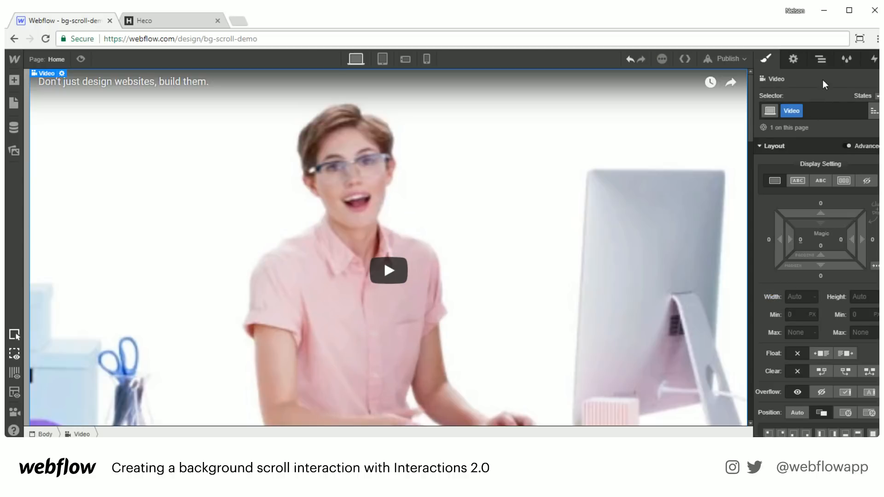
click(820, 59)
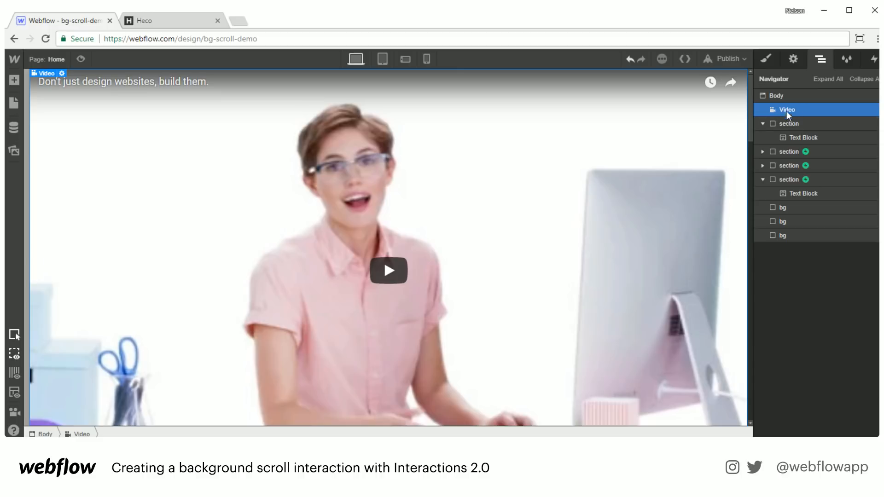
drag(785, 109, 831, 145)
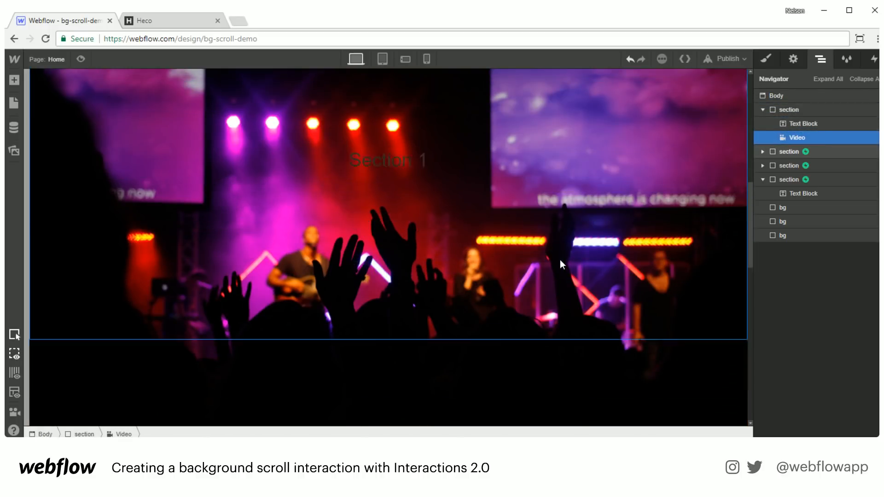
scroll(560, 259, up, 15)
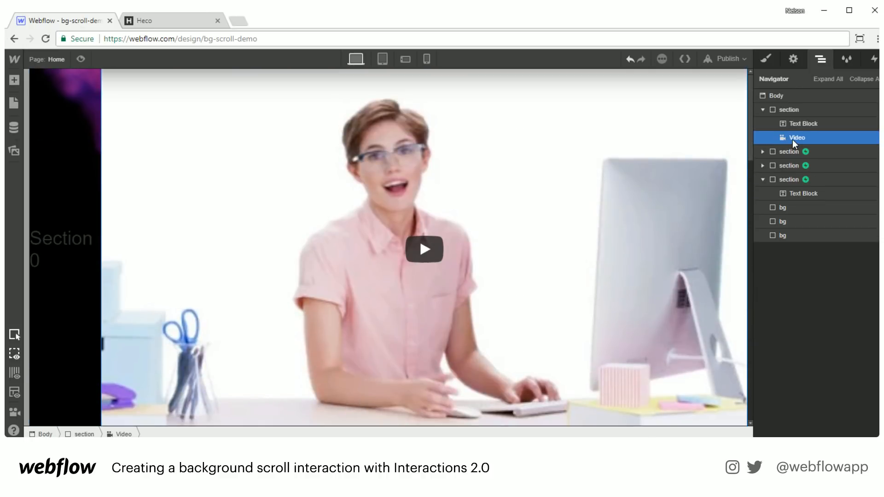
drag(792, 139, 803, 109)
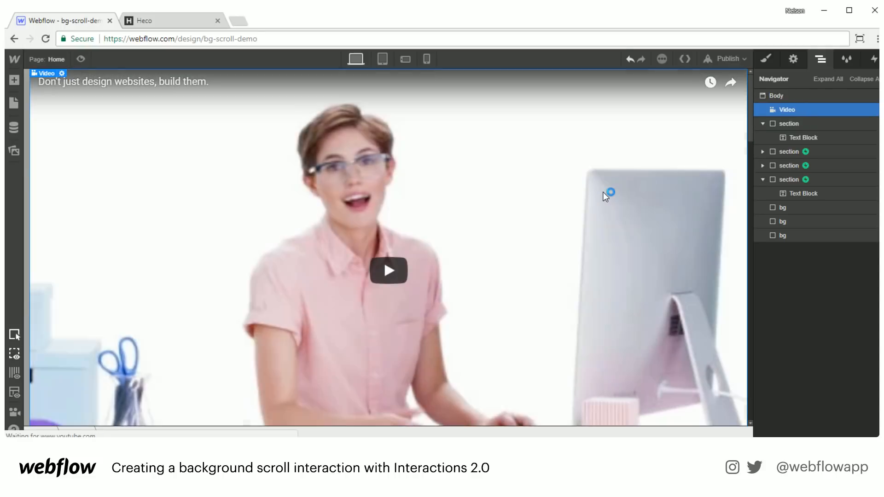
scroll(628, 267, down, 8)
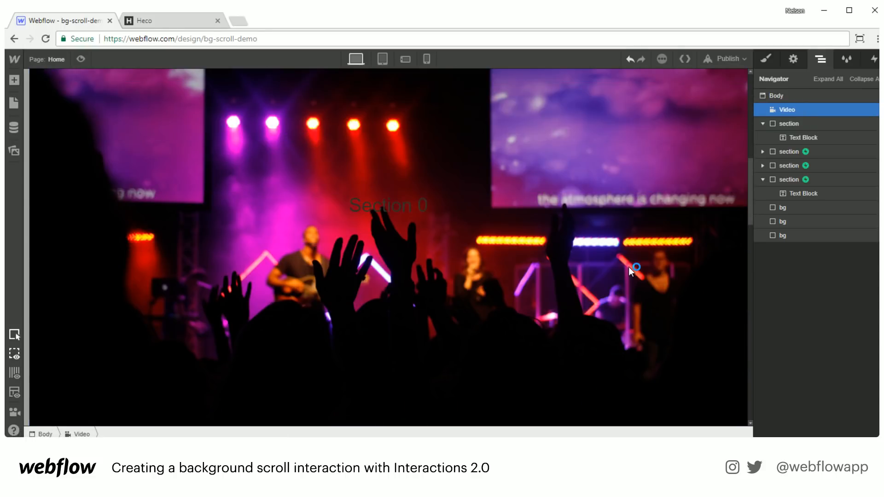
- Set the Video's position to Fixed and pin it bottom-left with 0 px left and bottom offsets
click(791, 113)
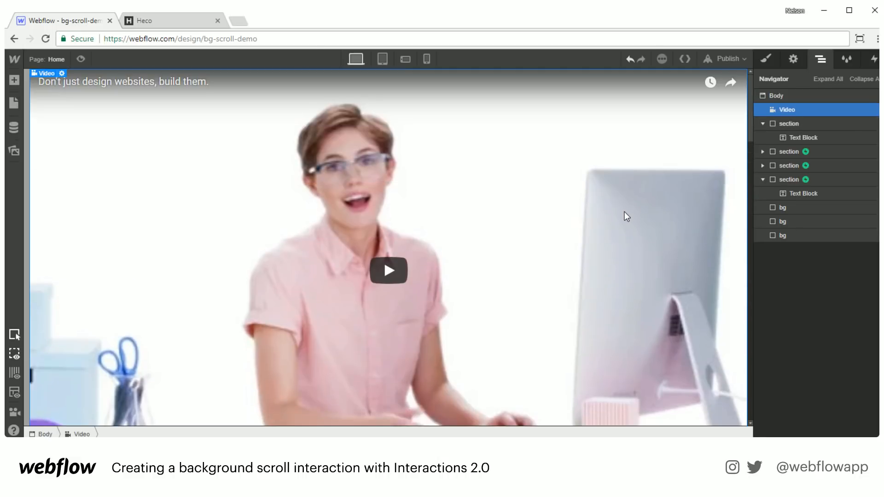
click(766, 58)
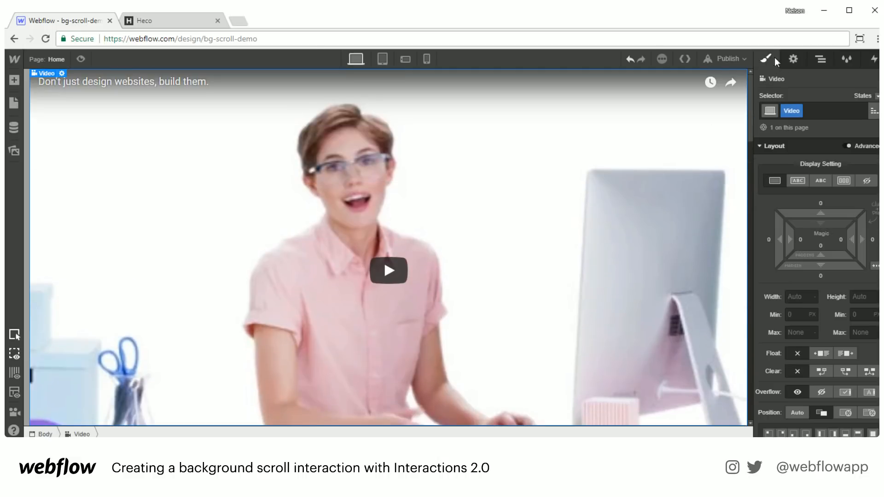
scroll(869, 363, down, 3)
click(869, 301)
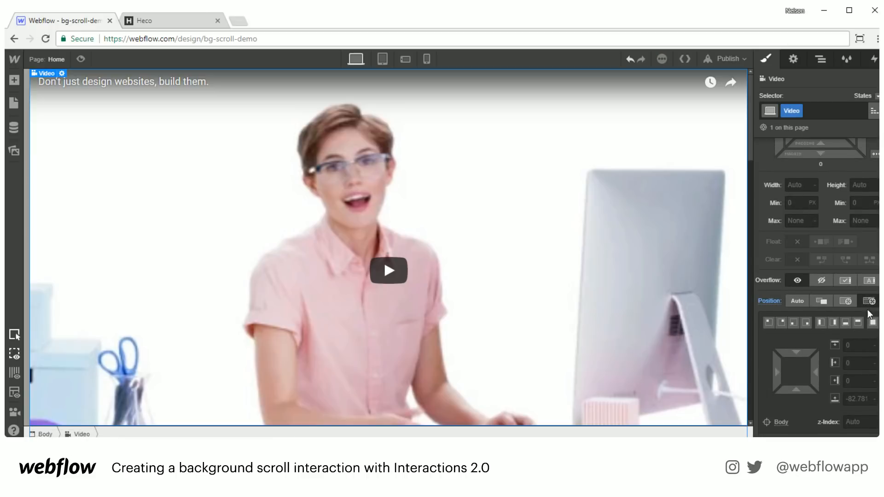
click(766, 322)
click(792, 323)
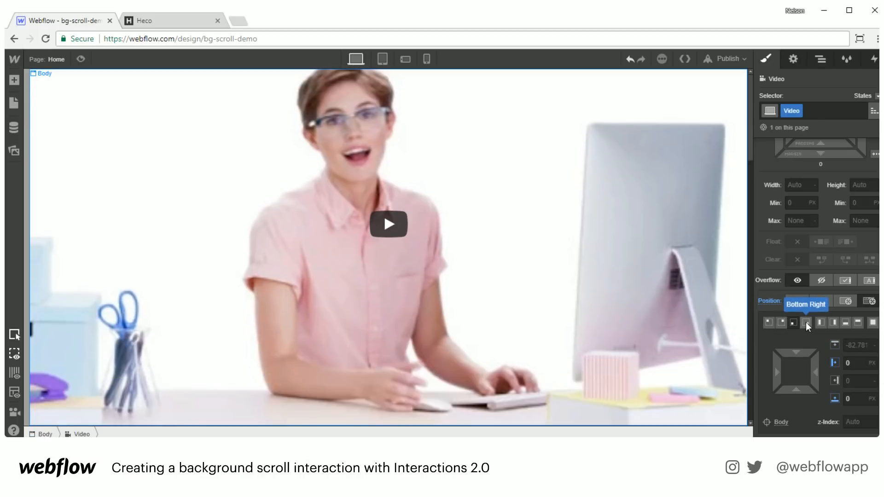
click(805, 322)
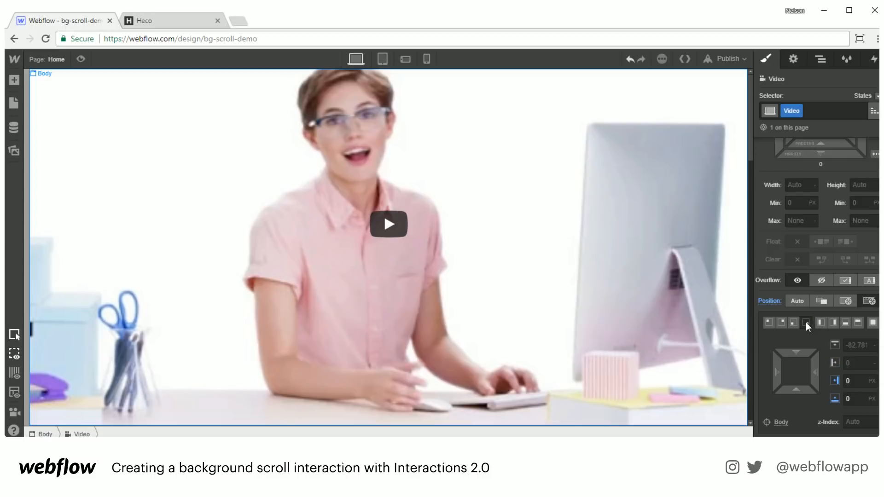
click(794, 322)
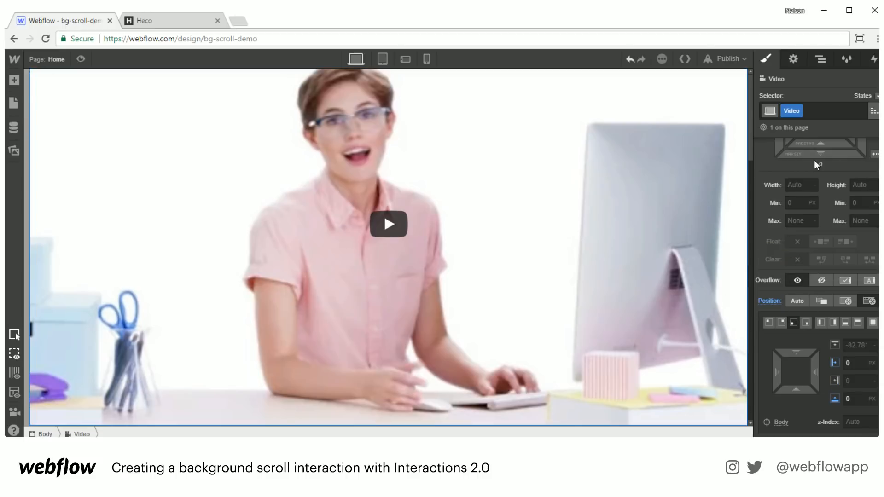
scroll(809, 237, up, 4)
click(820, 58)
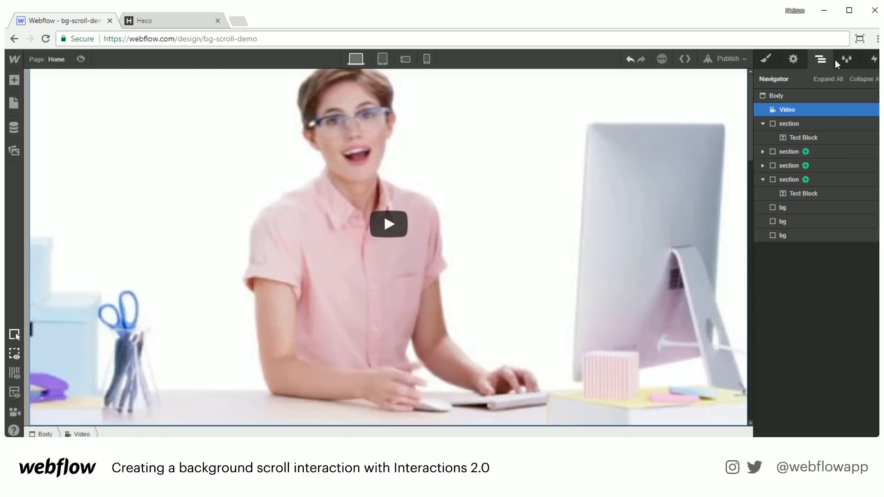
- Add a scroll-into-view trigger on the first section that starts a new animation named 'big video'
click(785, 123)
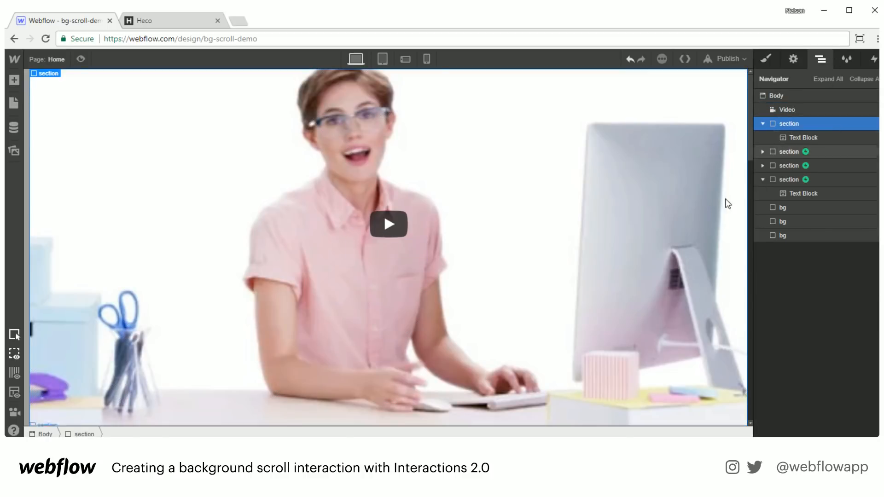
scroll(648, 260, down, 5)
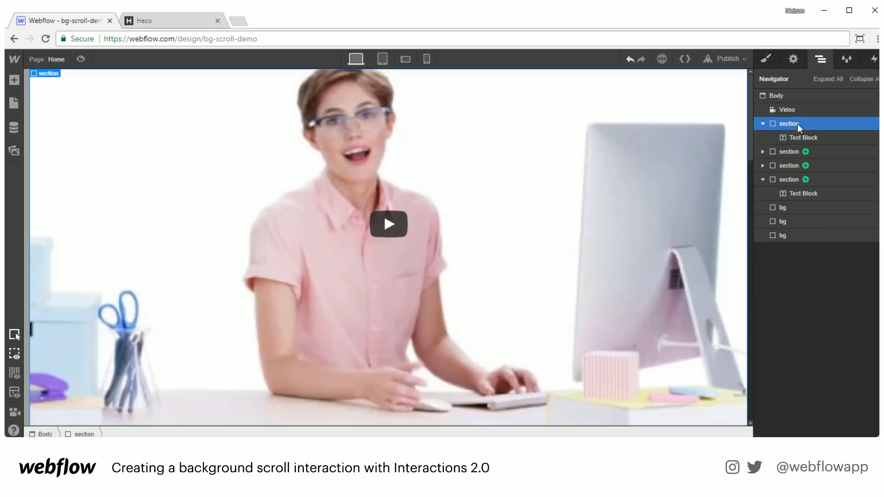
scroll(644, 282, up, 5)
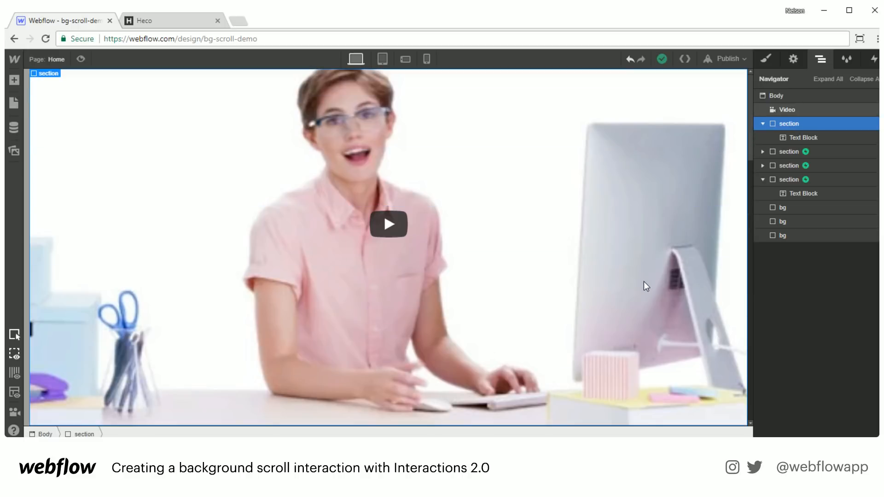
click(873, 58)
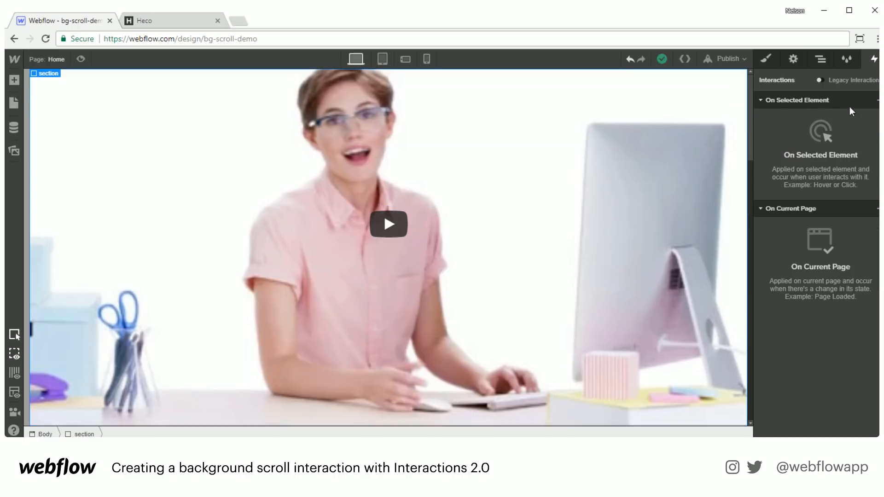
click(879, 100)
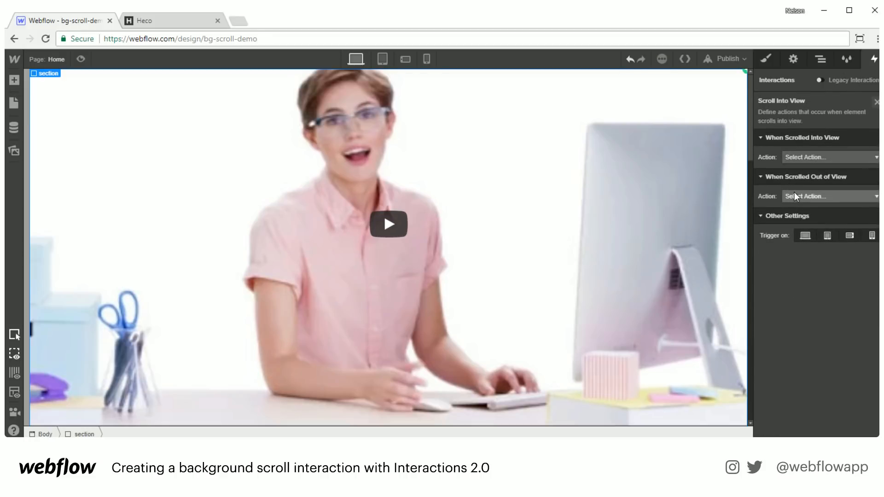
click(806, 157)
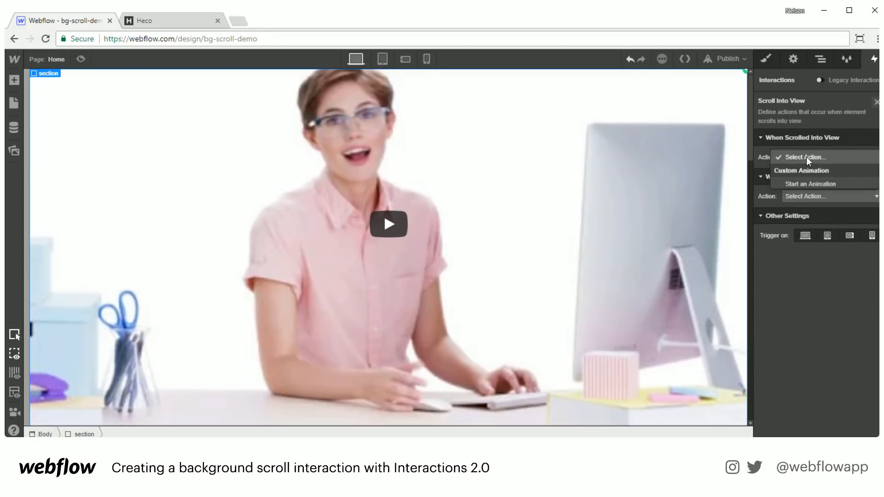
click(810, 183)
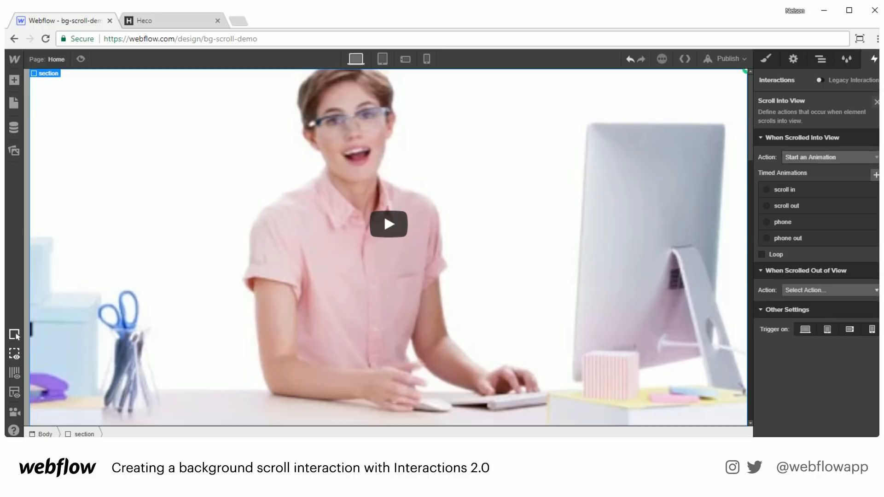
click(876, 175)
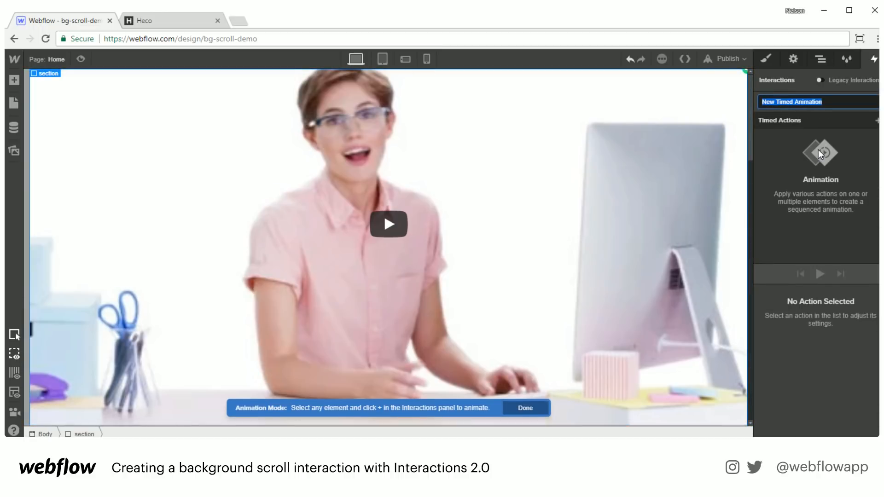
text(big video)
key(Return)
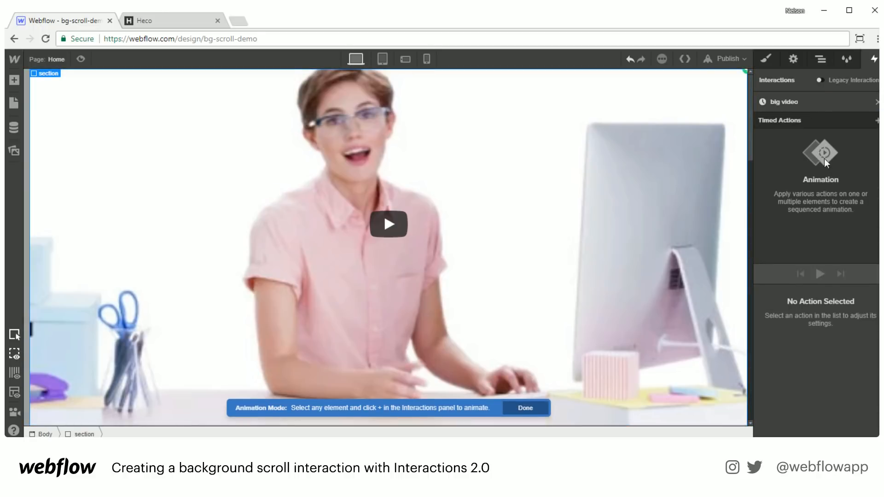
- Add a Size action with width 100% to the 'big video' animation
click(876, 121)
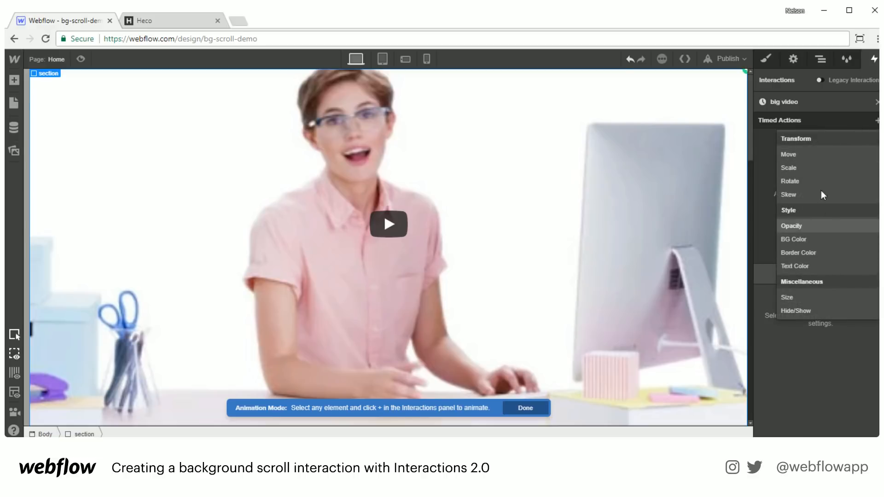
click(799, 299)
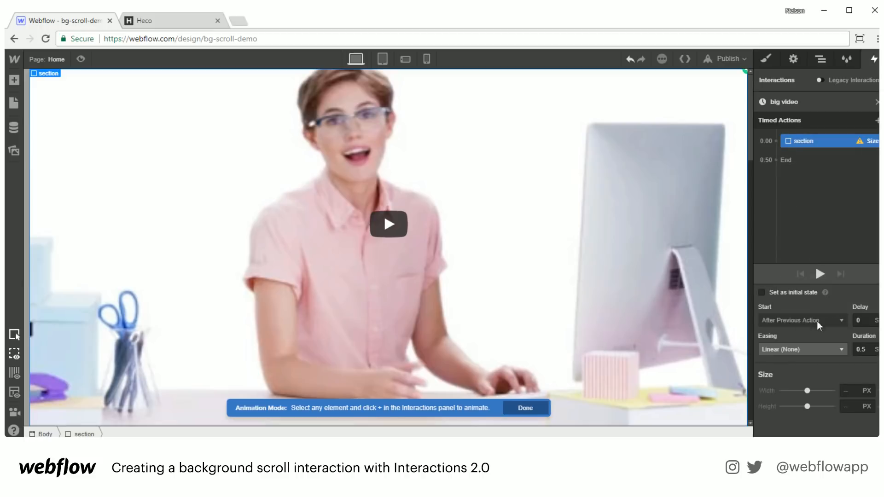
click(852, 393)
text(100%)
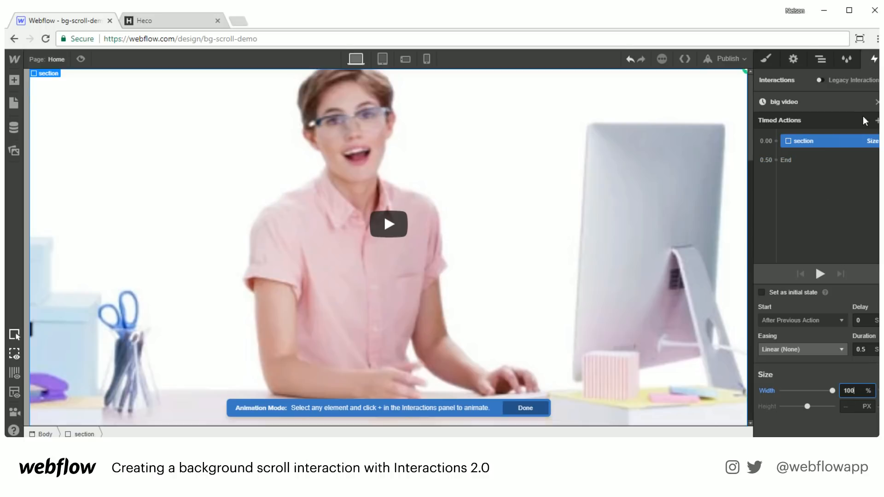
click(876, 102)
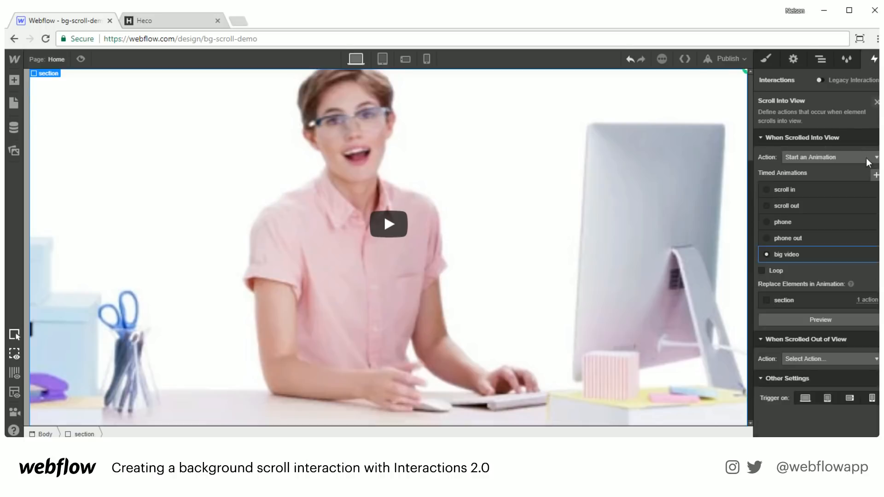
- Make scrolling out of view start a new timed animation
click(864, 359)
click(806, 387)
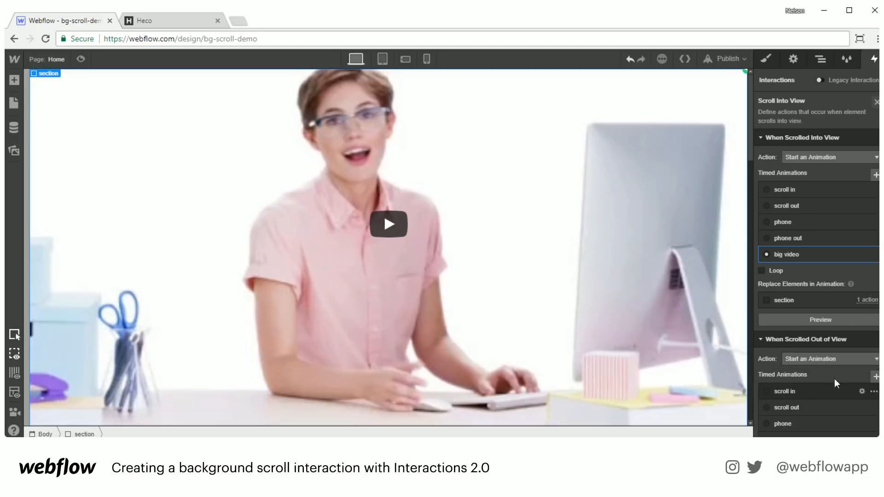
scroll(828, 387, down, 2)
click(876, 299)
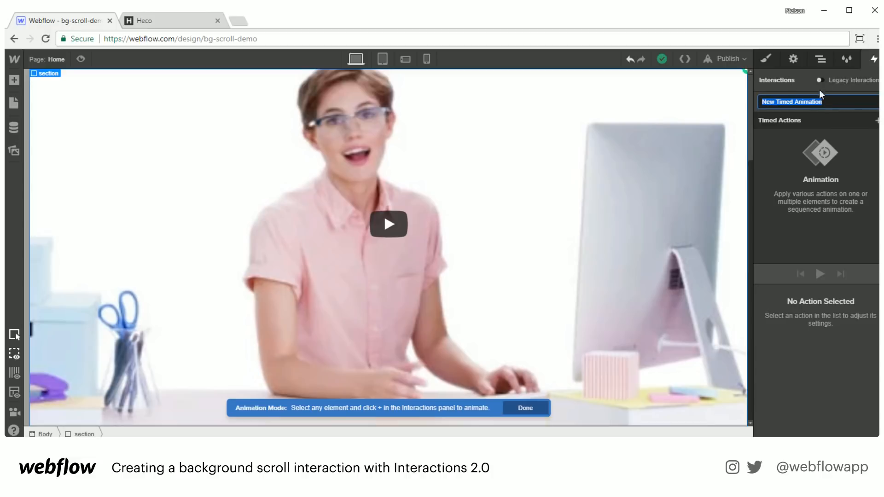
click(857, 133)
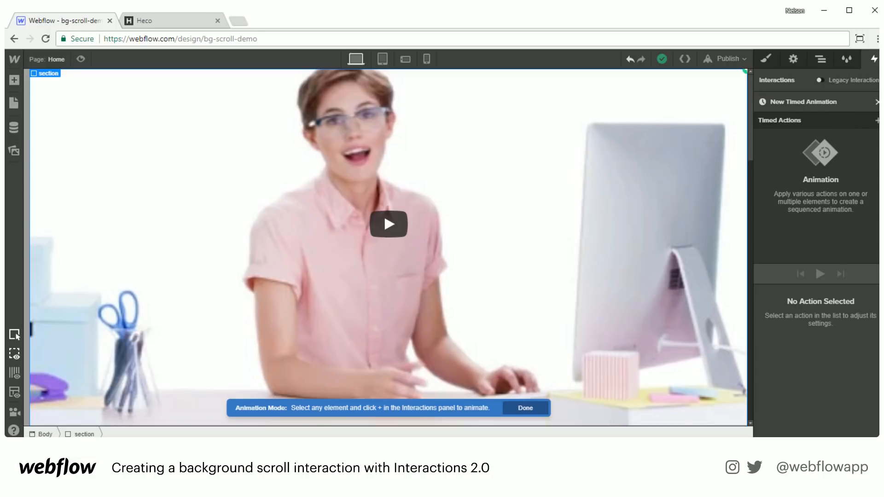
click(764, 102)
- Replace the section's Size action in 'big video' with a Size action on the Video at 100 width
click(789, 178)
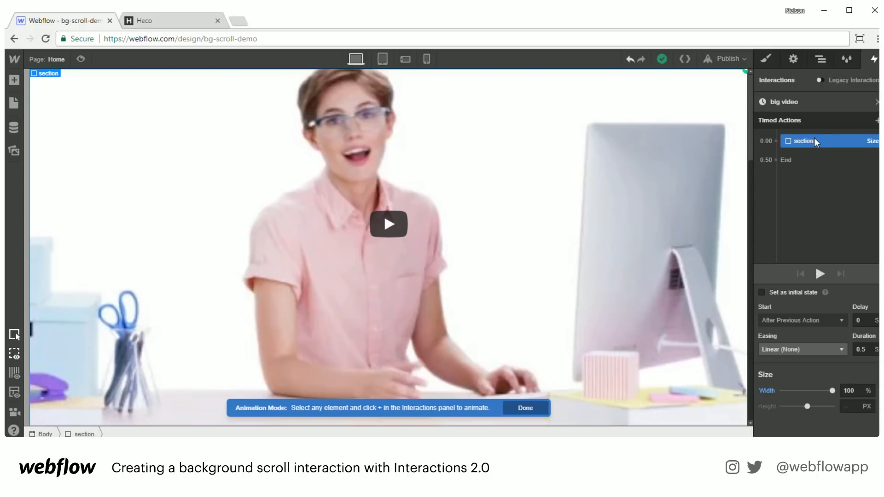
key(Delete)
click(322, 156)
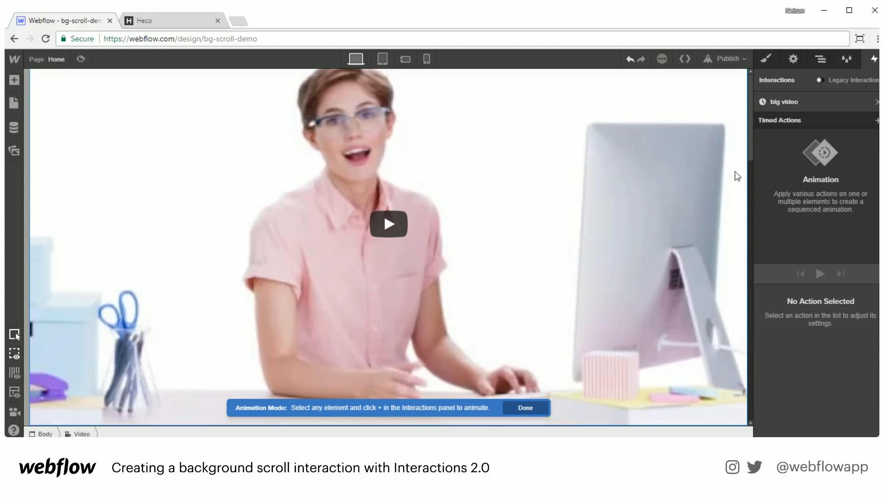
click(877, 120)
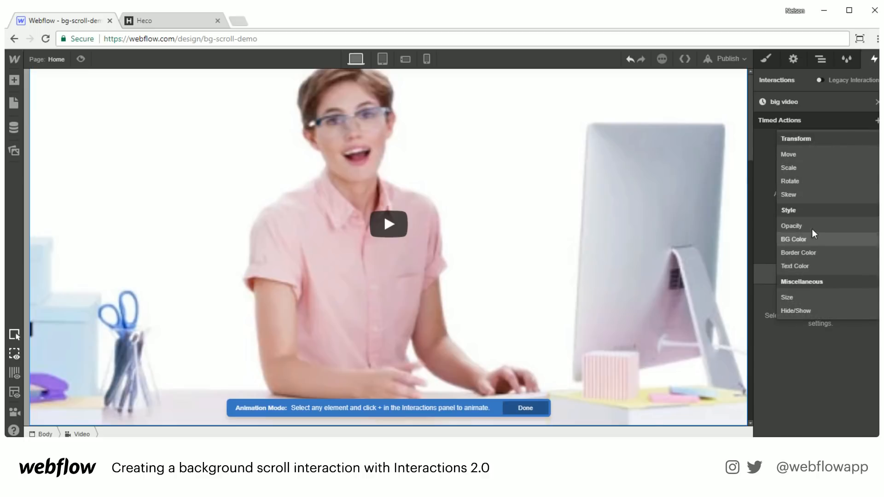
click(786, 297)
click(850, 390)
text(100)
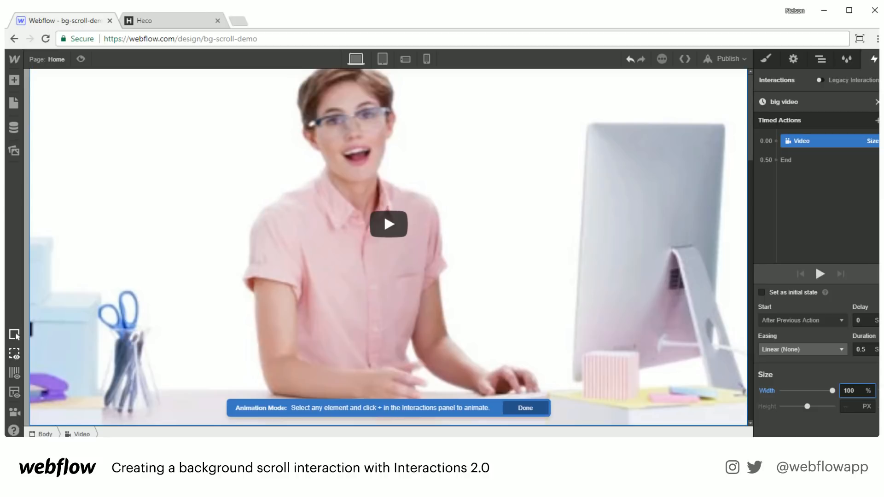
click(876, 102)
scroll(818, 383, down, 1)
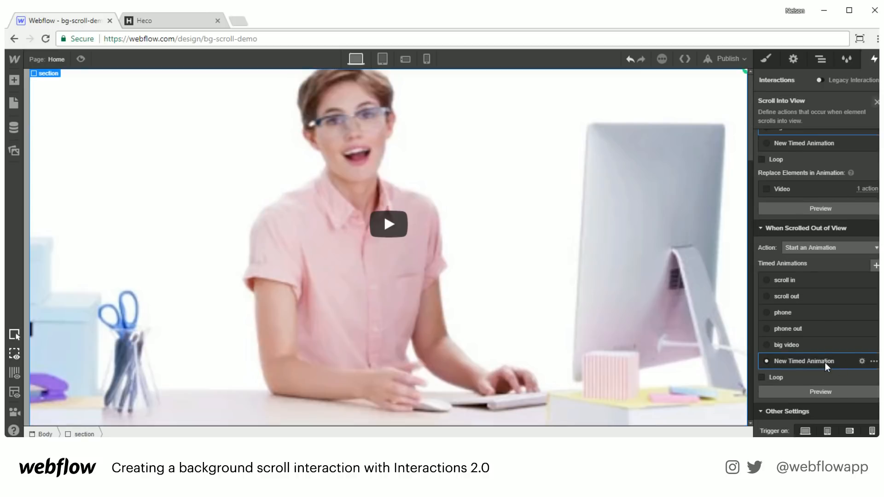
- Rename the new scroll-out timed animation to 'video small'
click(824, 363)
click(817, 99)
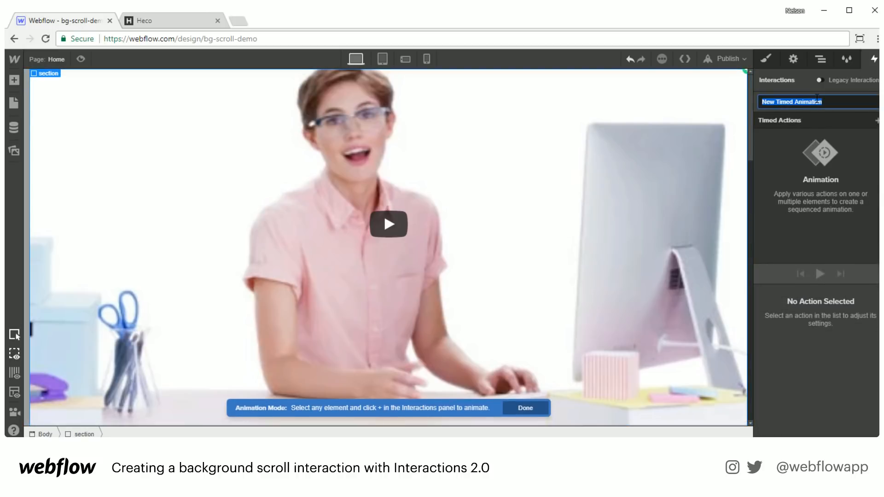
text(video small)
key(Return)
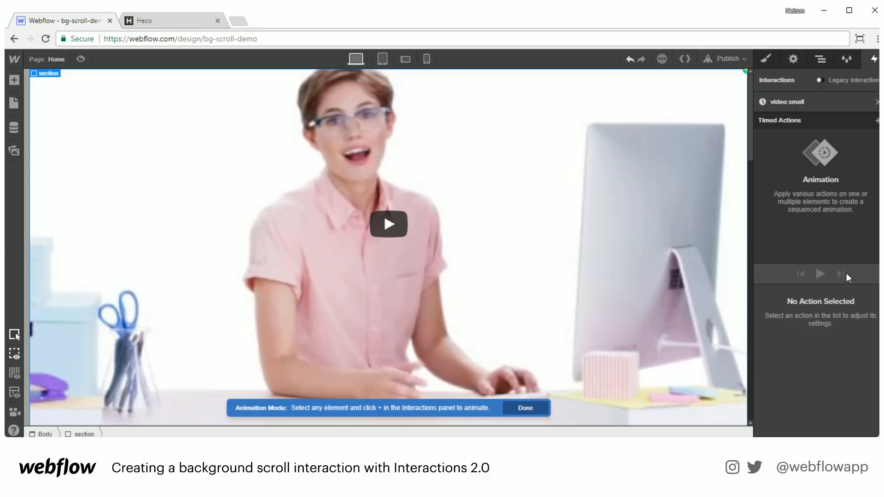
- Add a Size action on the Video with width 300 px and height 250 px
click(528, 242)
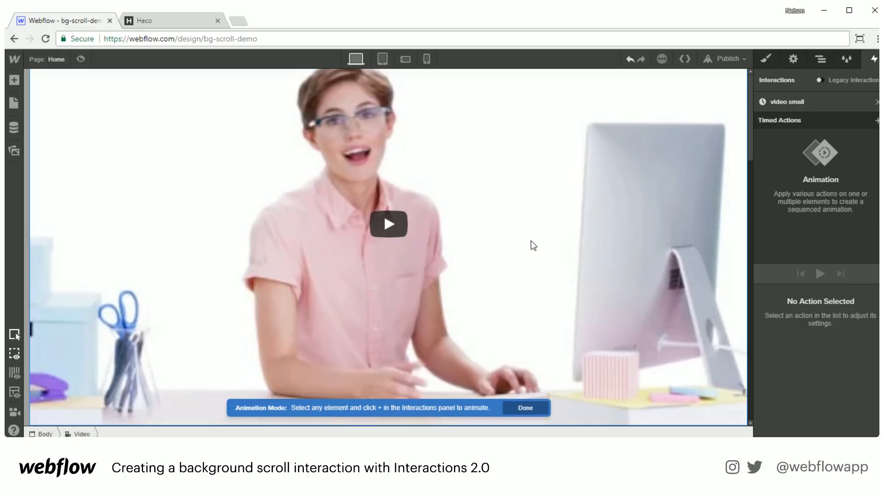
click(876, 121)
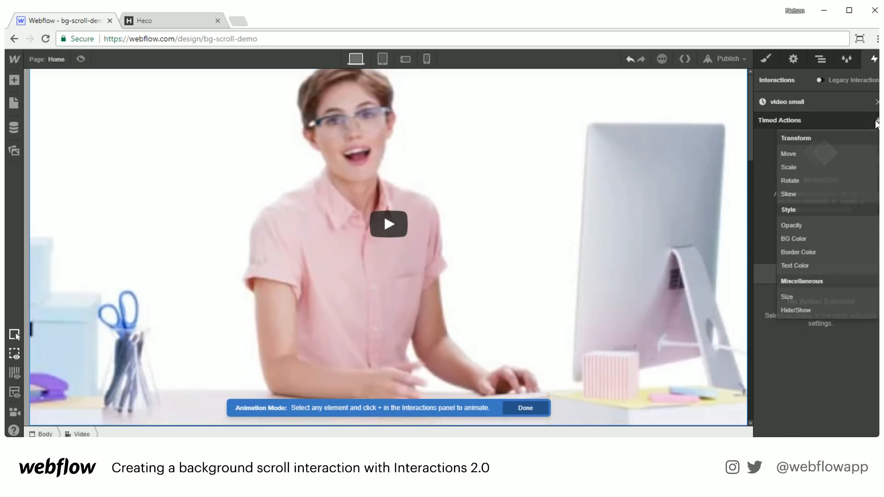
click(809, 298)
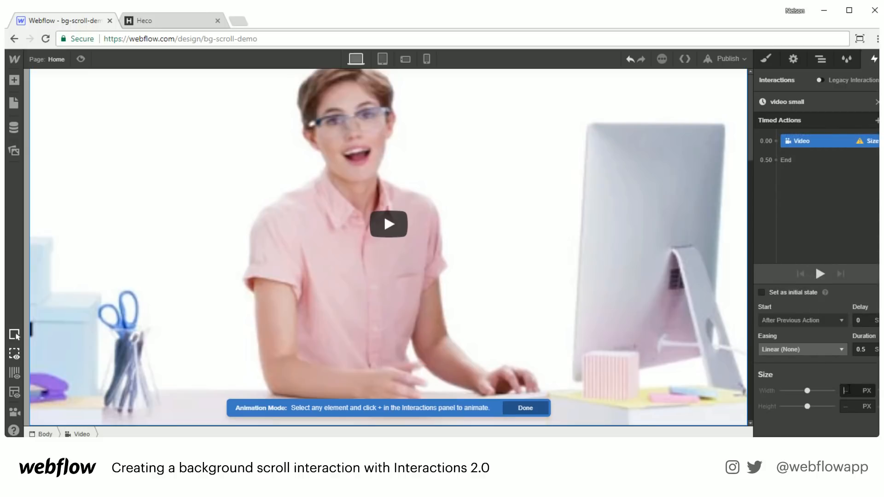
text(300)
key(Return)
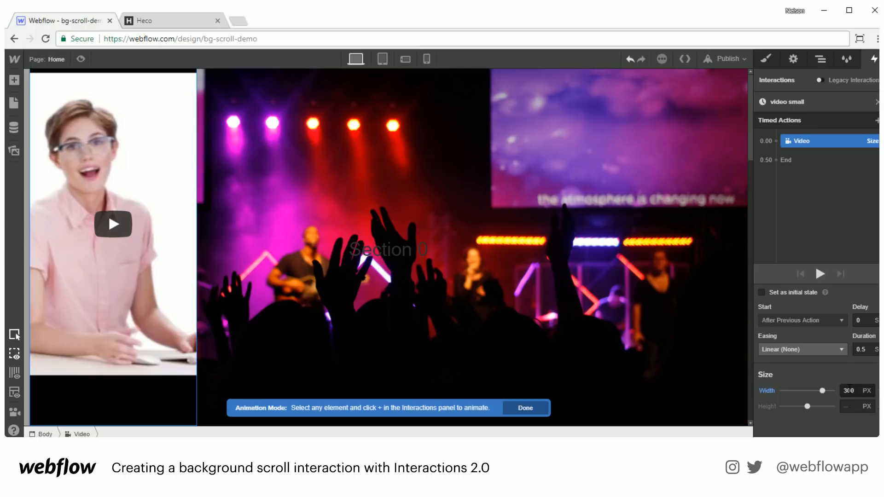
key(Tab)
text(250)
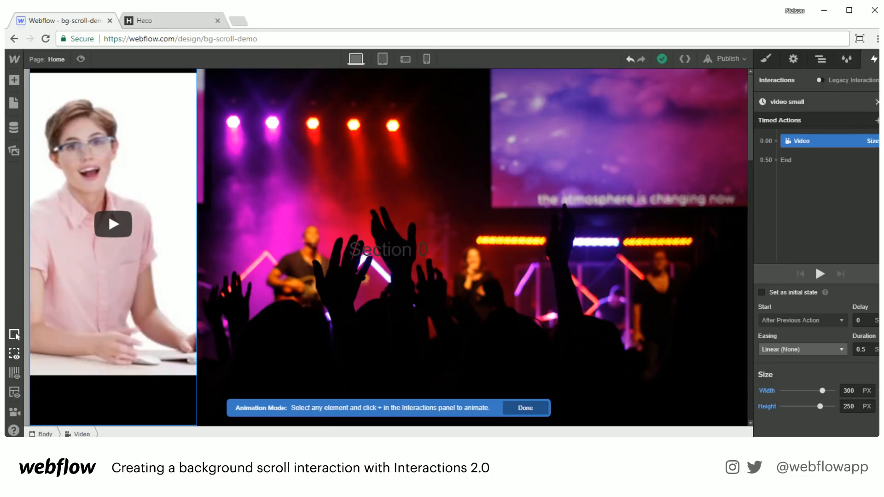
click(876, 102)
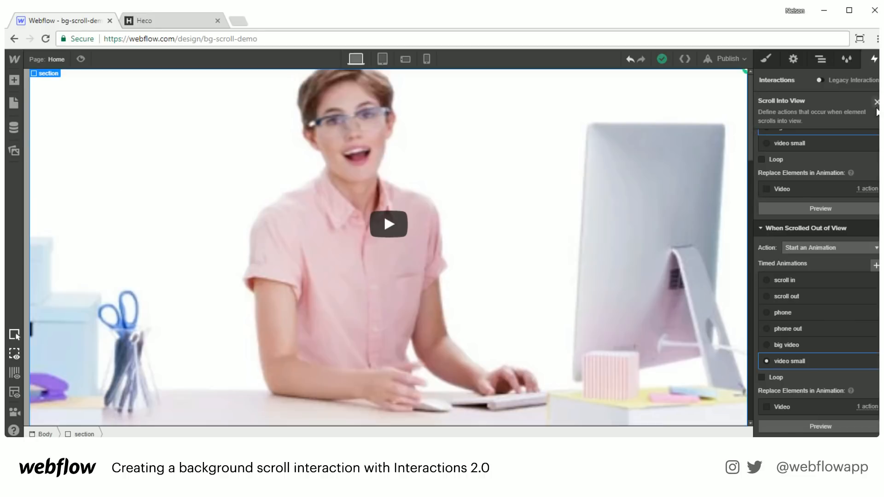
click(877, 102)
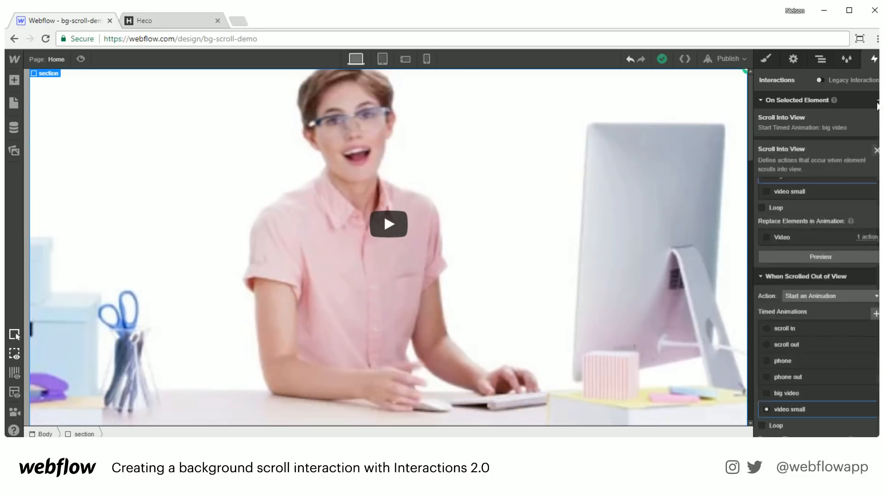
click(79, 61)
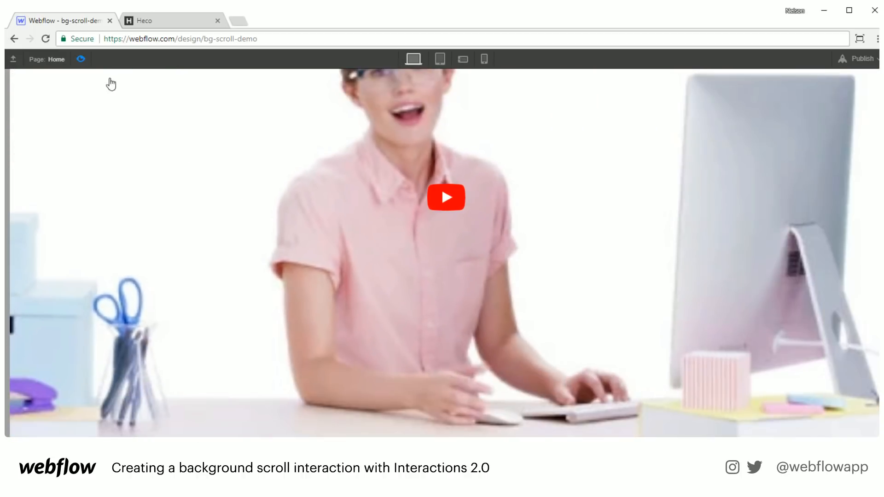
click(81, 59)
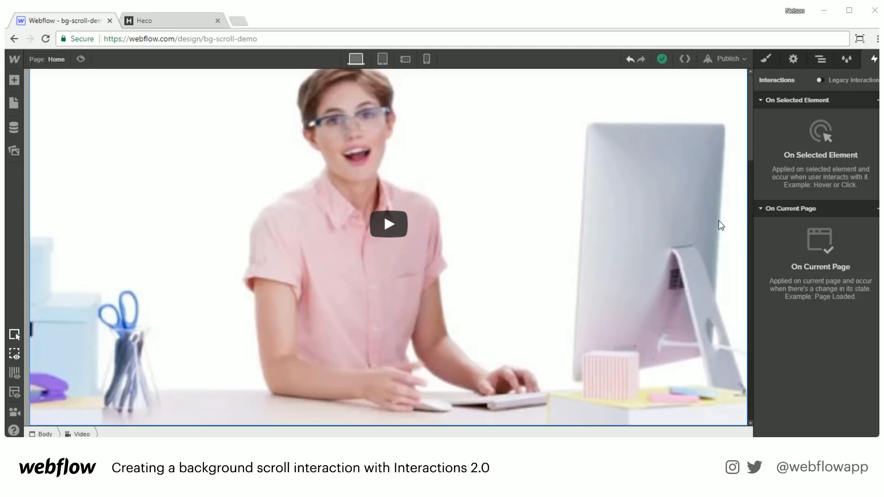
- Select the concert section and toggle Legacy Interactions on and off to compare views
click(690, 115)
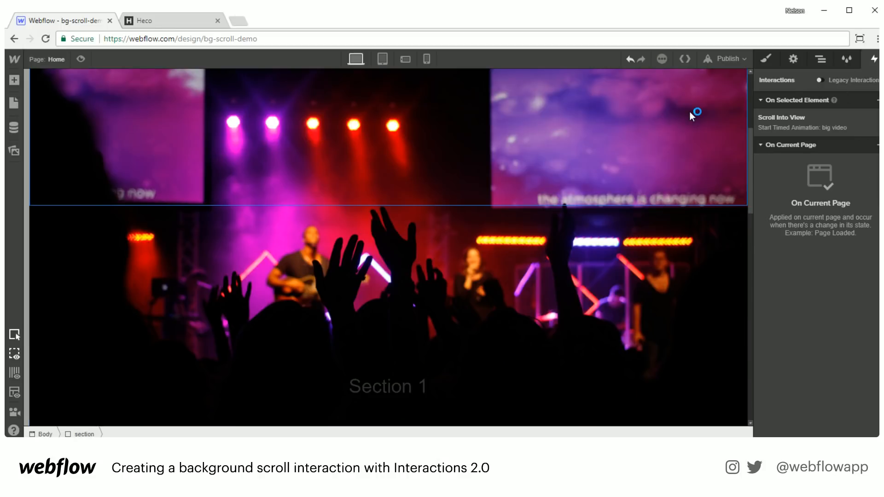
click(855, 81)
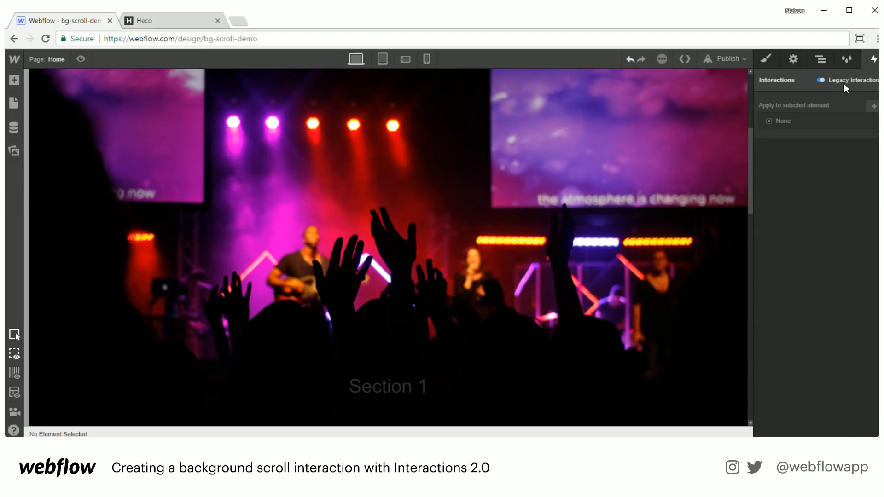
click(844, 79)
click(844, 79)
click(844, 79)
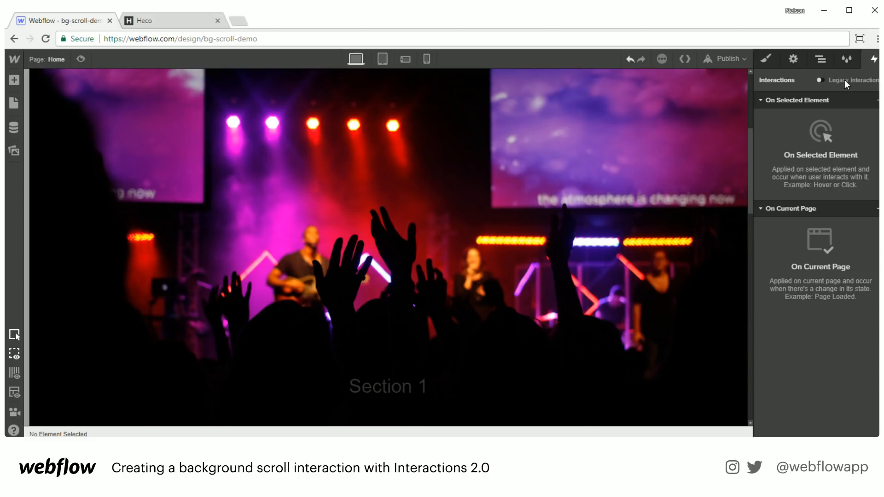
click(844, 83)
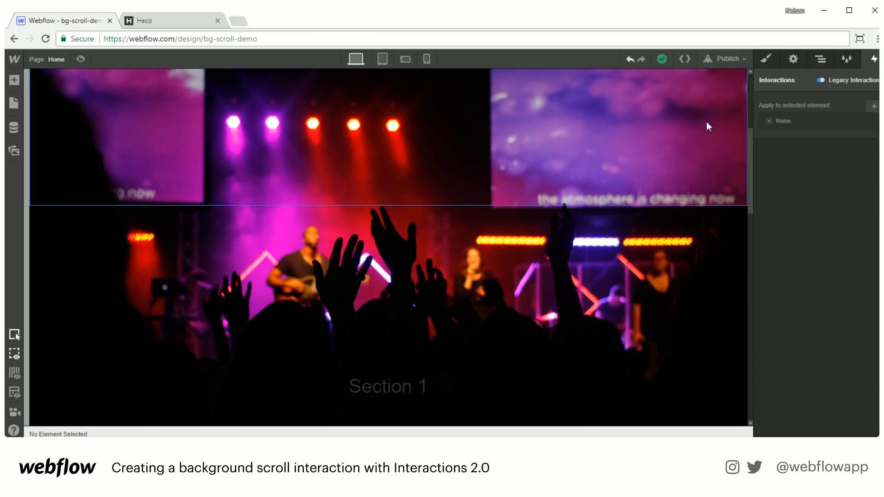
- Reselect the first section in the Navigator and check its Interactions 2.0 triggers
click(818, 64)
click(826, 108)
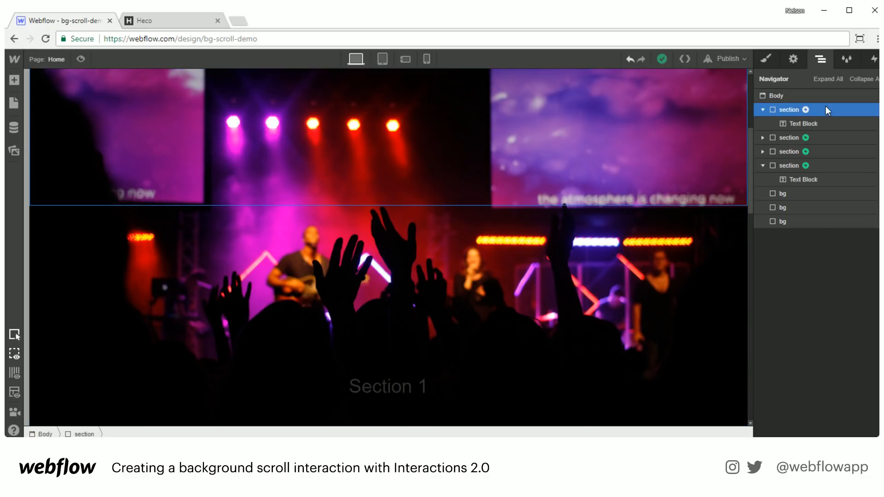
click(763, 110)
click(873, 58)
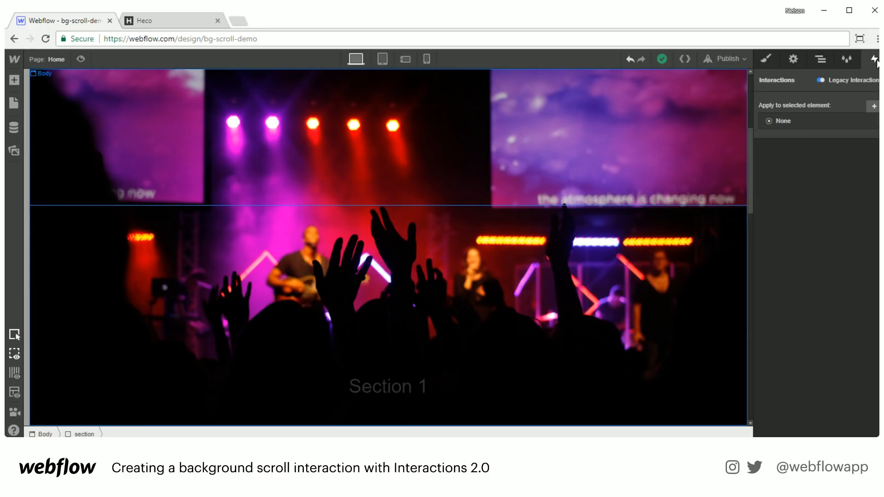
click(853, 78)
click(821, 59)
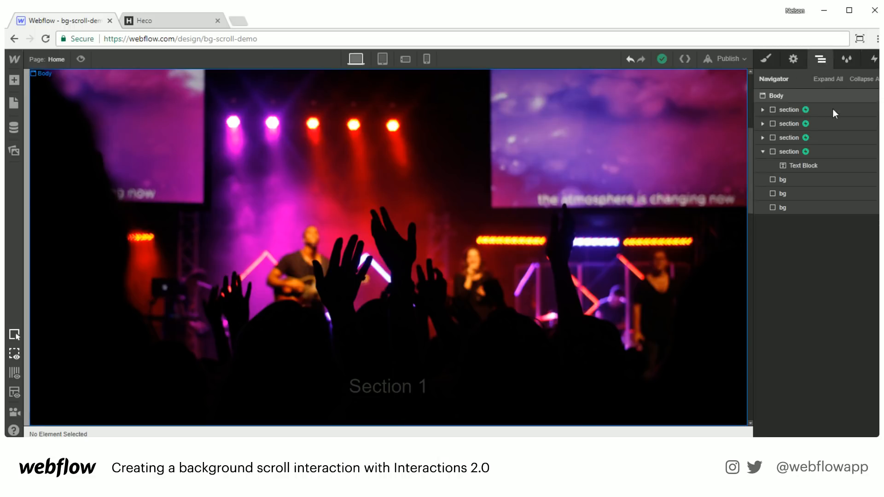
click(829, 109)
click(873, 59)
click(877, 122)
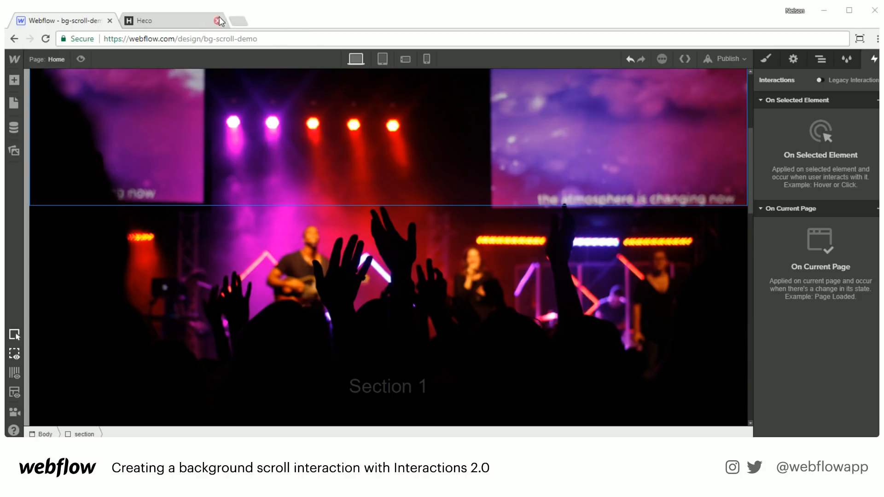
- Load the adb-template-1 preview link in the second tab, landing on a 404 page
click(175, 17)
click(158, 42)
key(Return)
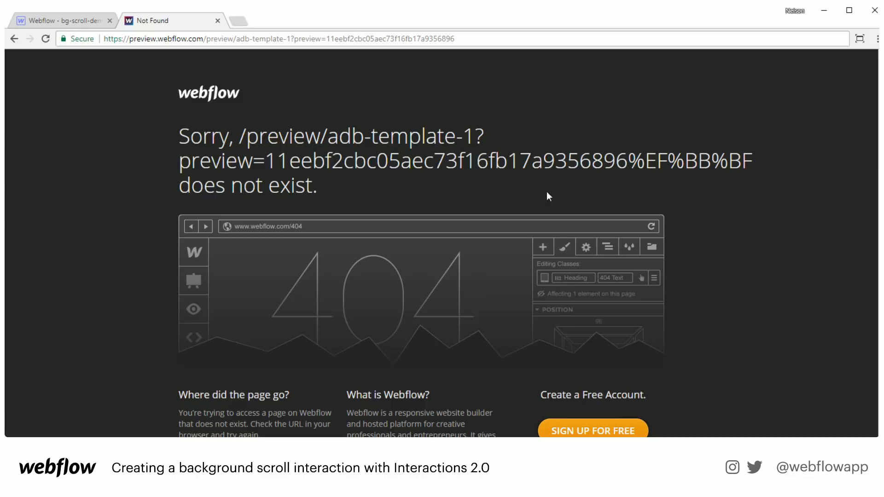
drag(629, 158, 681, 155)
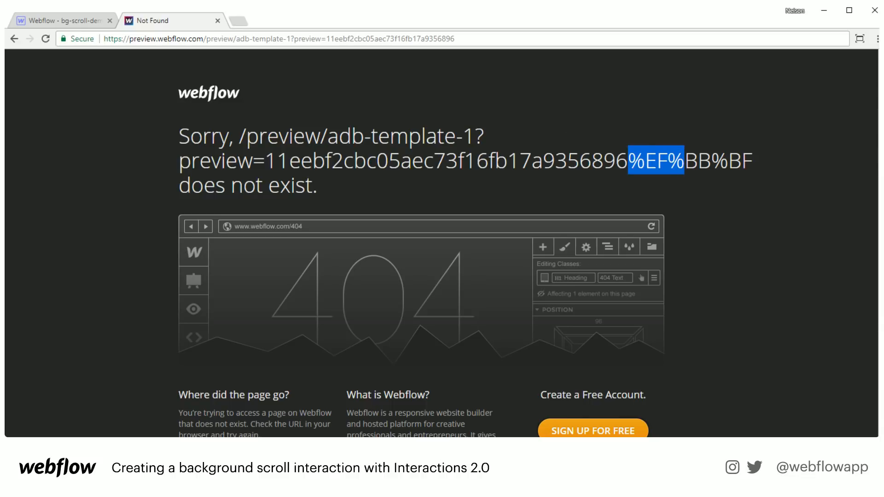
- Re-paste the adb-template-1 preview link twice, still getting the 404 page
key(alt+Tab)
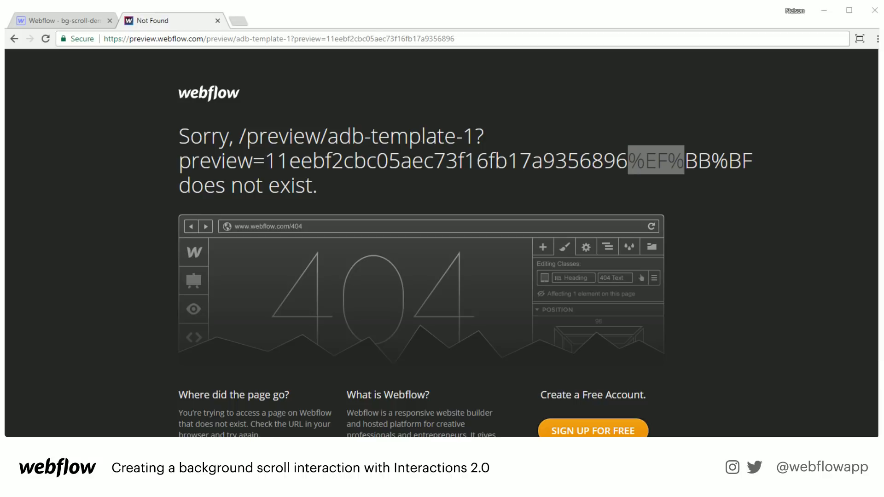
click(353, 33)
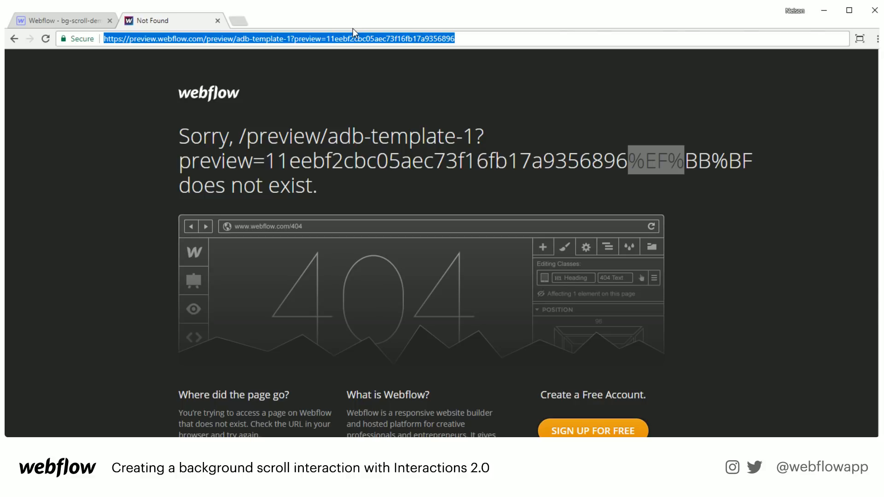
key(Return)
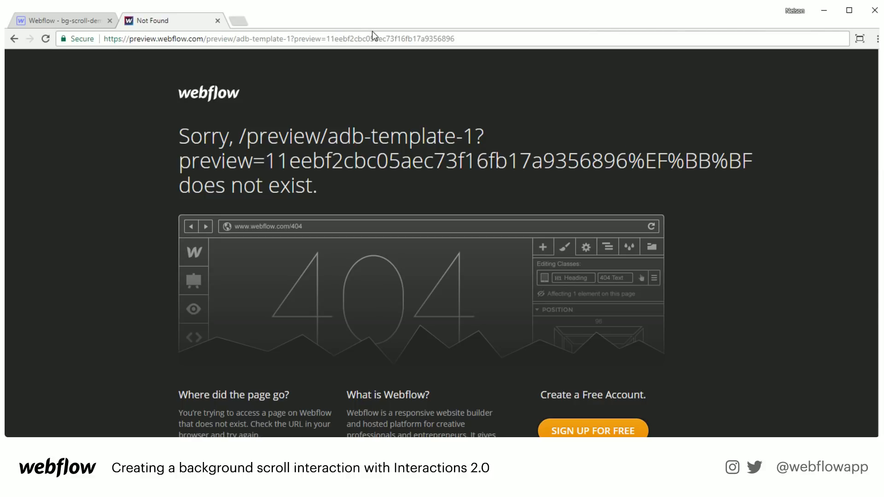
click(405, 41)
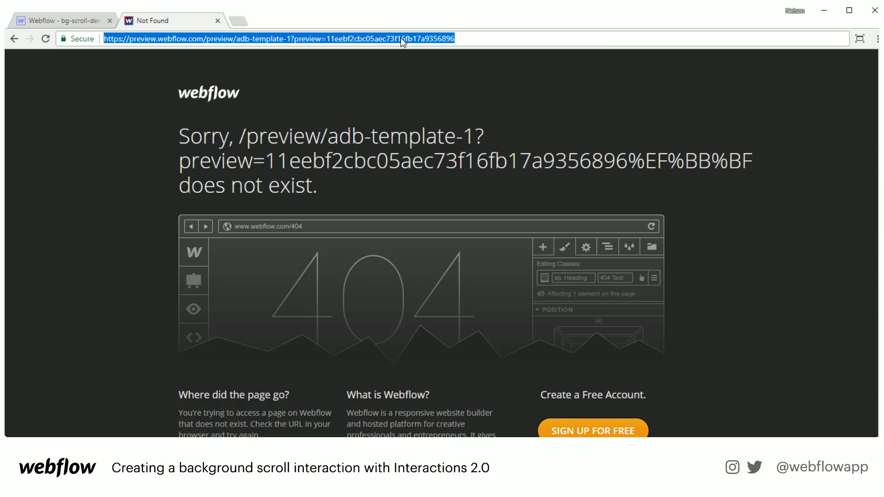
key(Return)
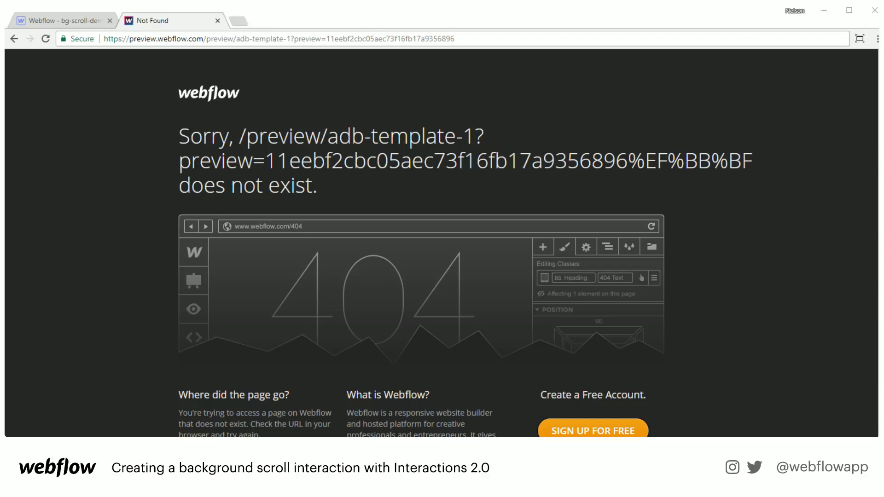
key(super+s)
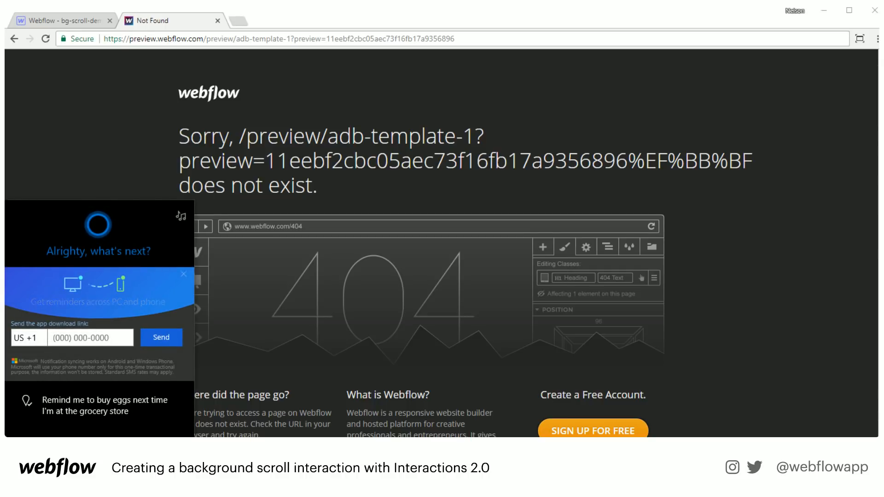
- Type 'notepa' in the Windows search, then dismiss the panel to reveal the 404 page
text(notepa)
key(Return)
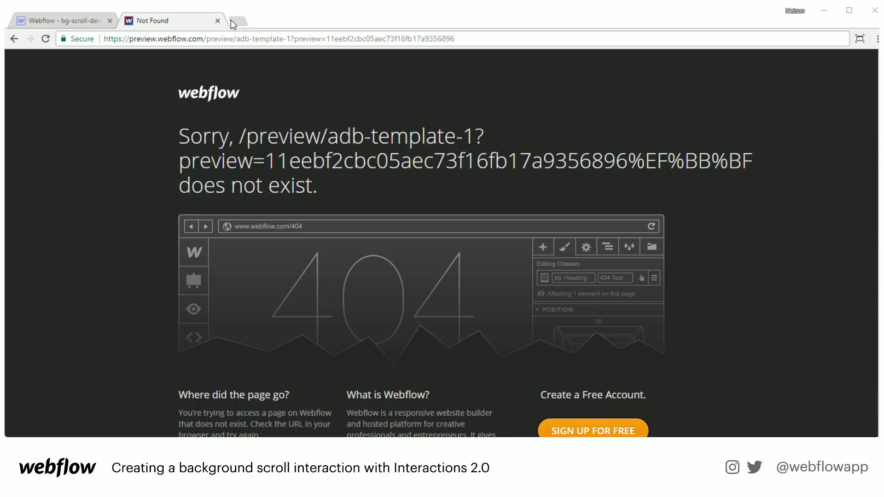
- Open an empty new tab and close the Not Found preview tab beside Webflow
click(243, 21)
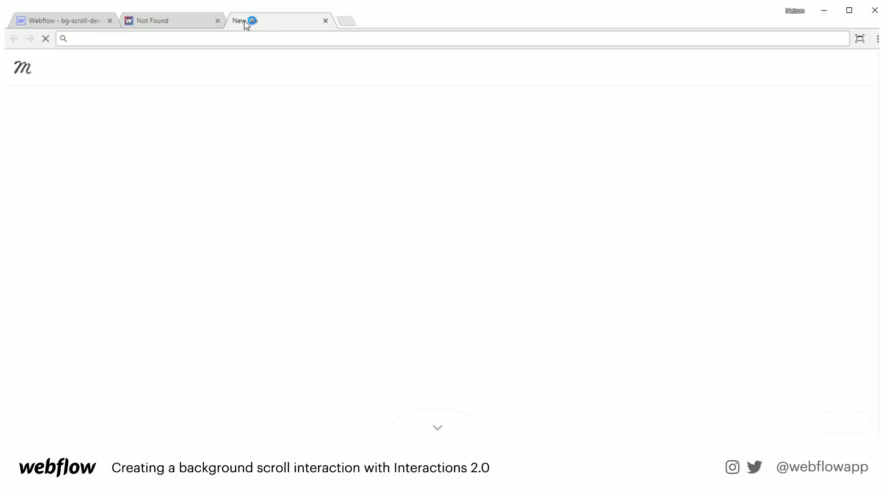
click(187, 21)
click(82, 21)
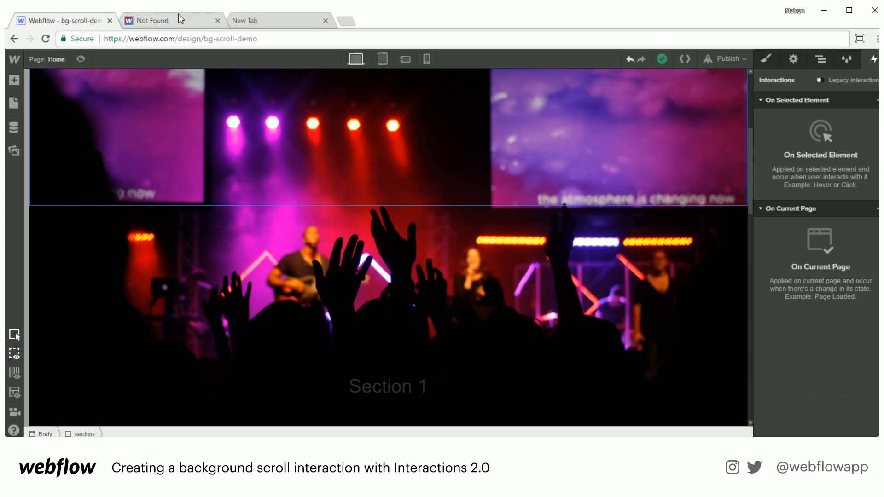
click(217, 21)
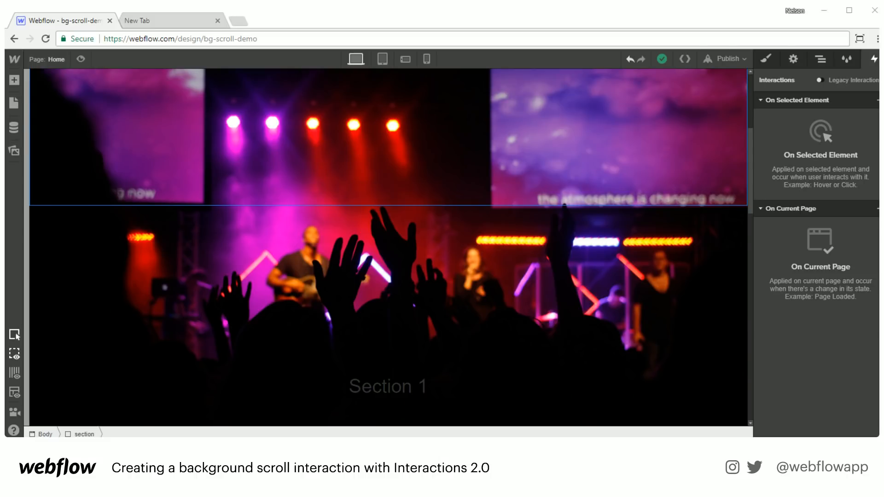
- Open adb-template-1.webflow.io in the new tab, scroll the aurora section, and reload it
click(209, 20)
click(197, 37)
text(http://adb-template-1.webflow.io/)
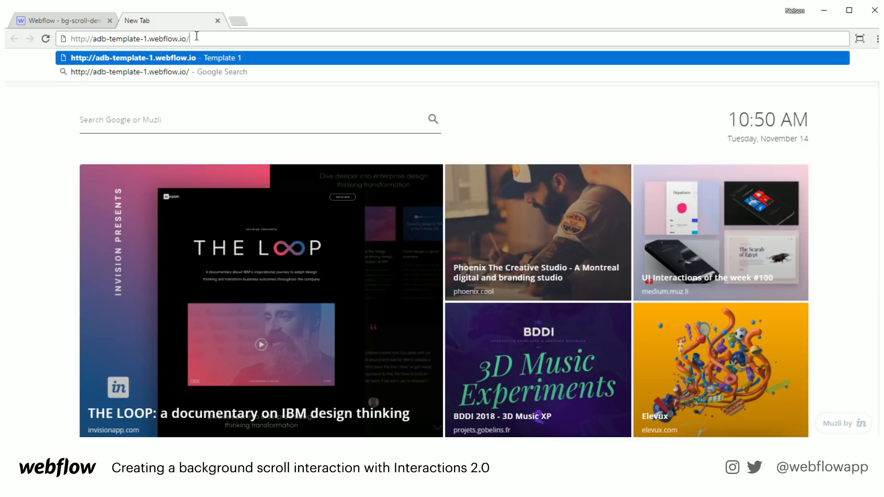
key(Return)
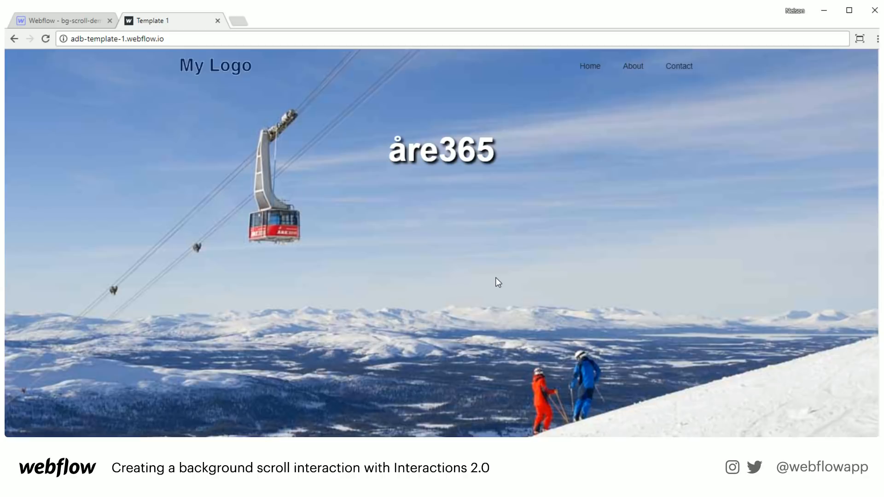
scroll(495, 277, down, 5)
scroll(495, 275, down, 2)
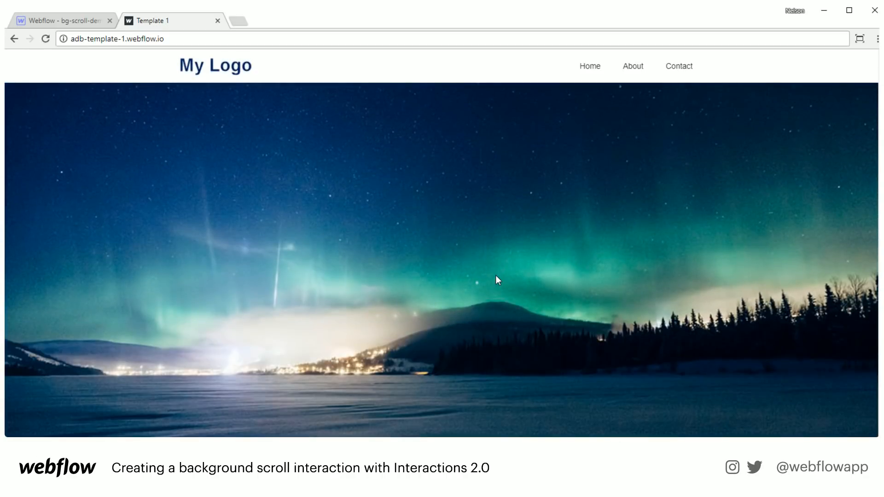
scroll(495, 277, up, 7)
click(46, 39)
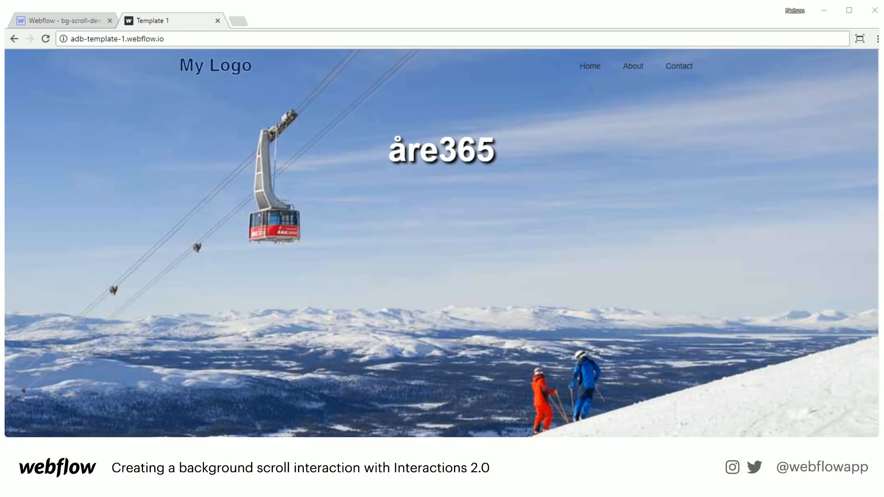
click(190, 38)
- Open connectmbu.webflow.io, reload it, and scroll down past the clients to Services
text(connectmbu.webflow.io)
key(Return)
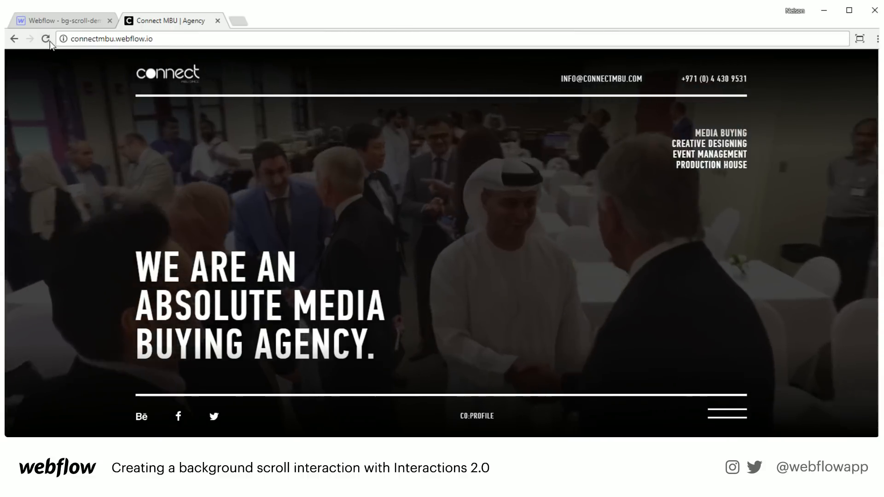
click(49, 41)
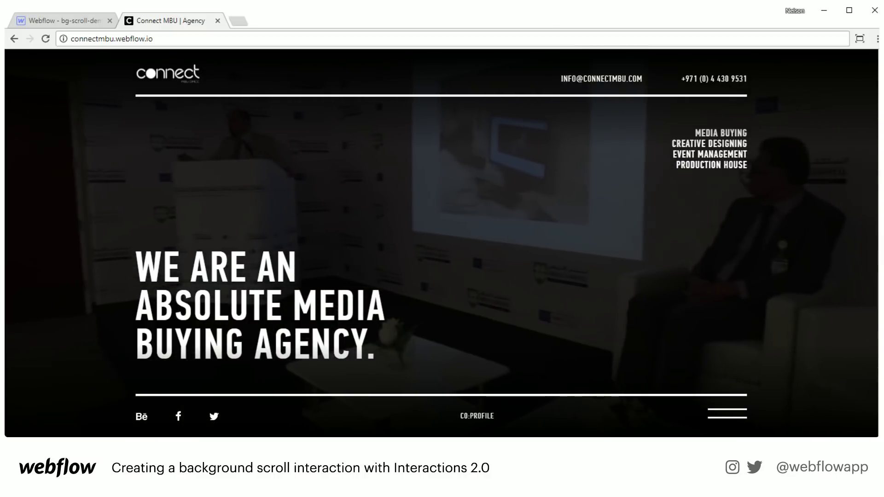
scroll(441, 243, down, 8)
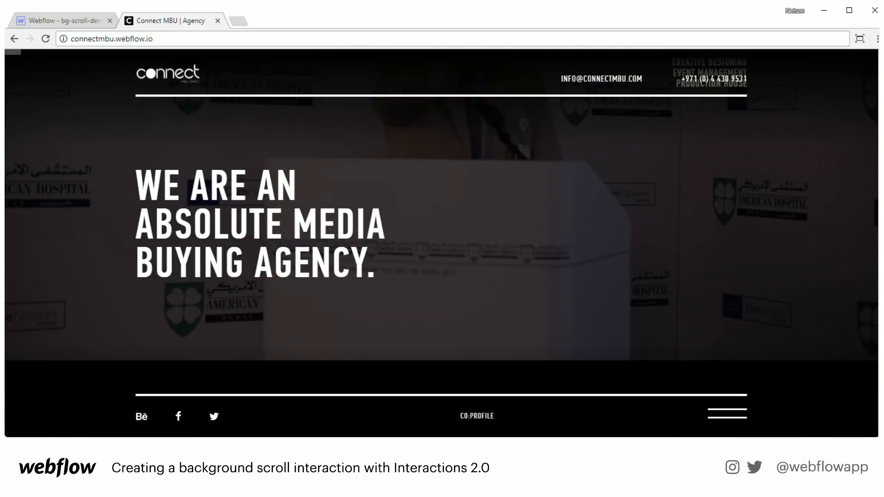
scroll(441, 243, down, 2)
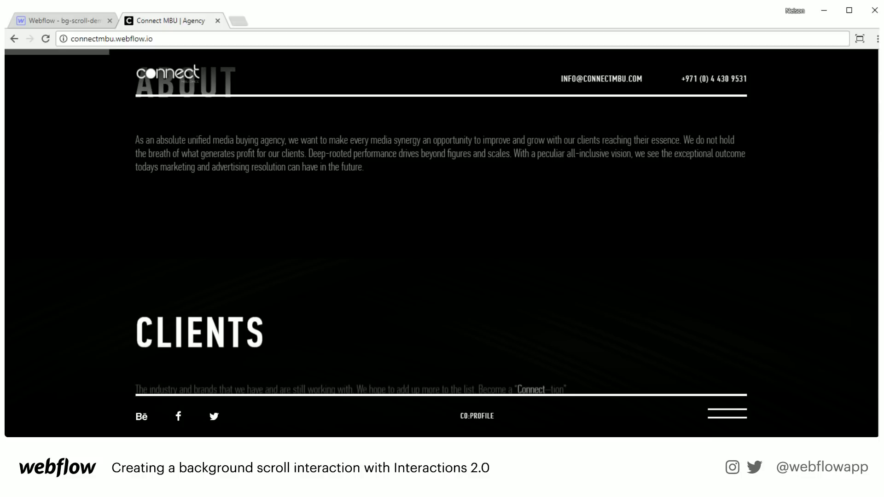
scroll(441, 243, up, 10)
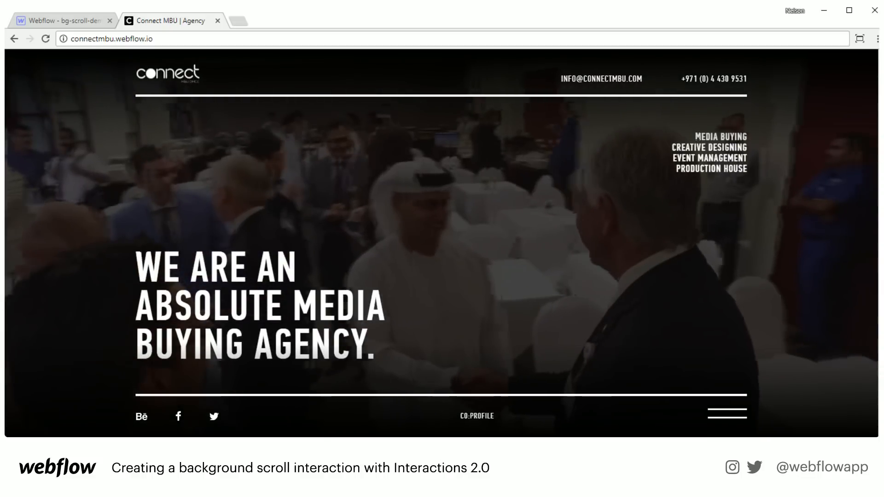
scroll(440, 243, down, 9)
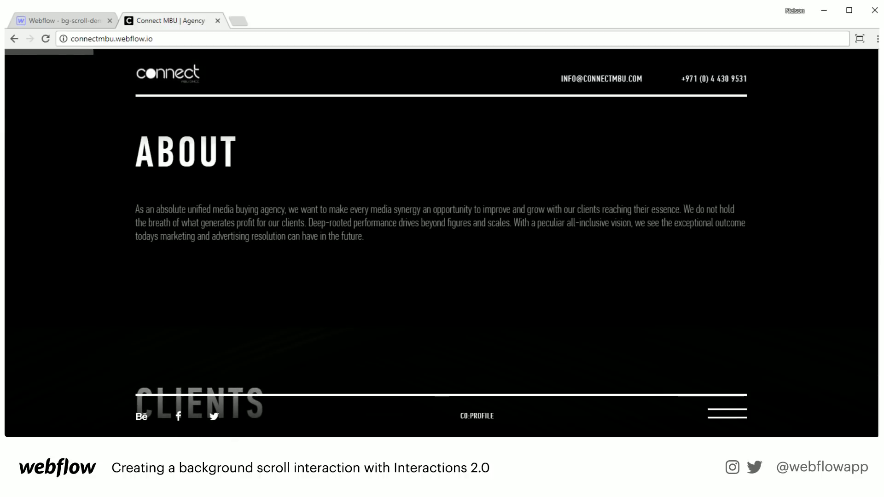
scroll(441, 243, down, 6)
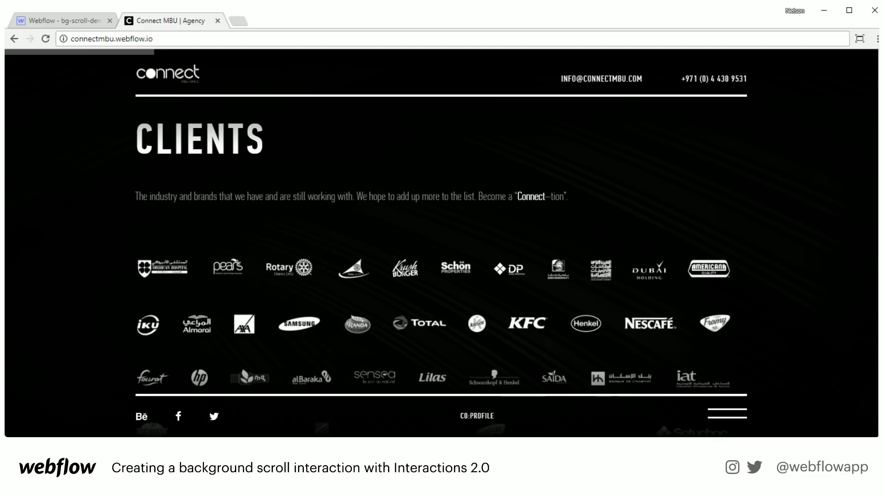
scroll(801, 289, down, 1)
scroll(801, 289, down, 8)
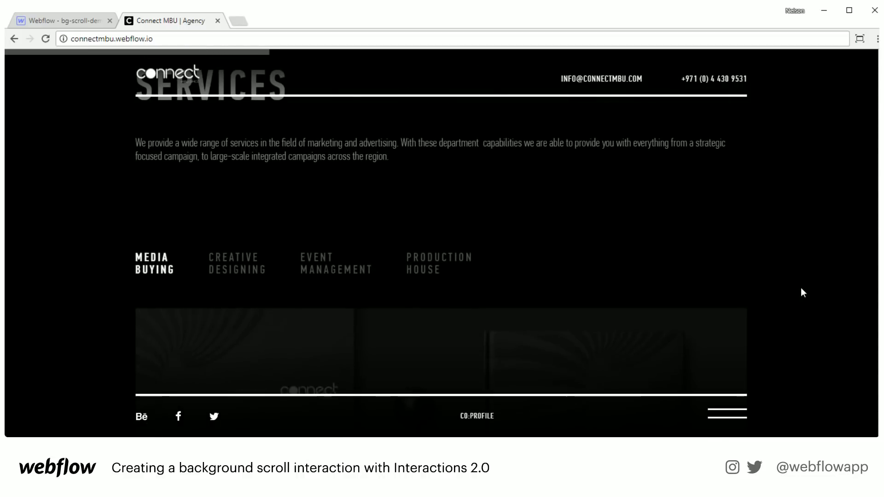
scroll(801, 290, down, 2)
- View the Creative Designing, Event Management, Production House and Media Buying service panels
click(230, 165)
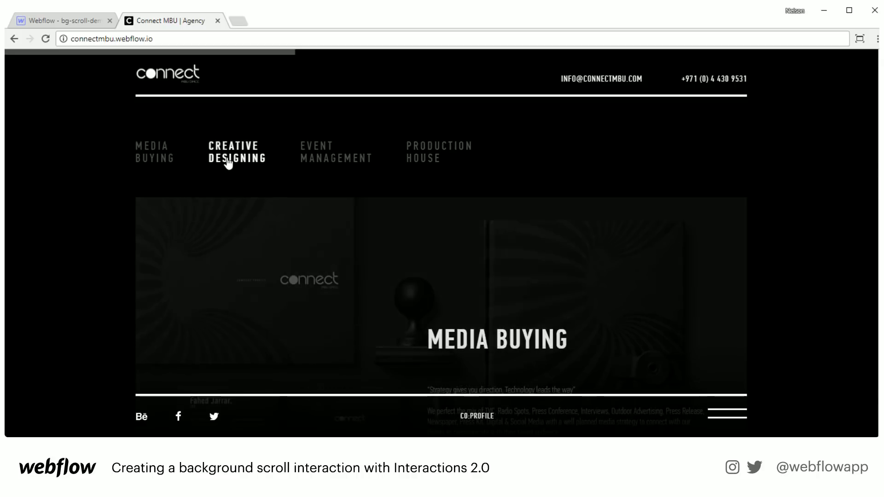
click(353, 179)
click(453, 185)
click(157, 168)
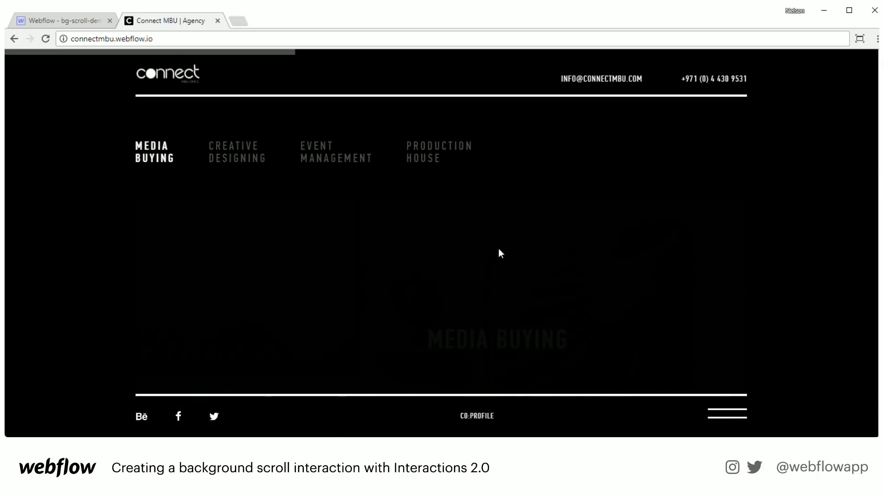
- Scroll through the portfolio, team and contact sections, then back toward the top
scroll(742, 288, down, 5)
scroll(741, 286, down, 8)
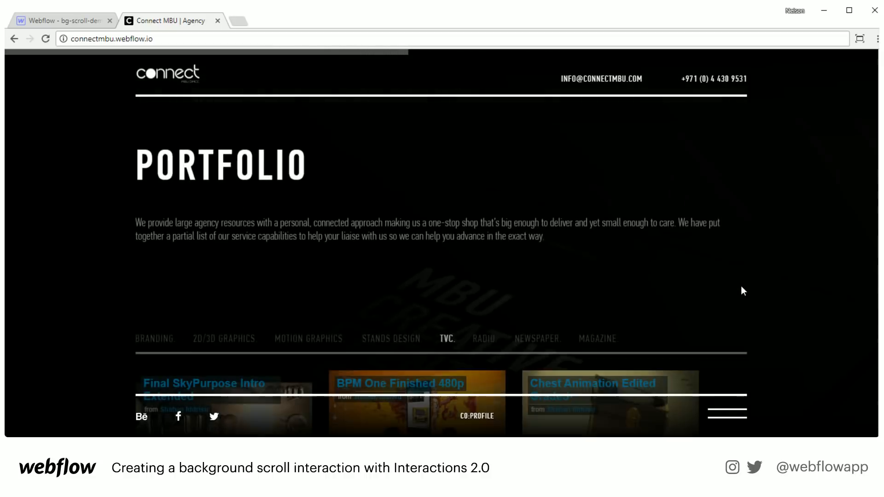
scroll(741, 287, down, 8)
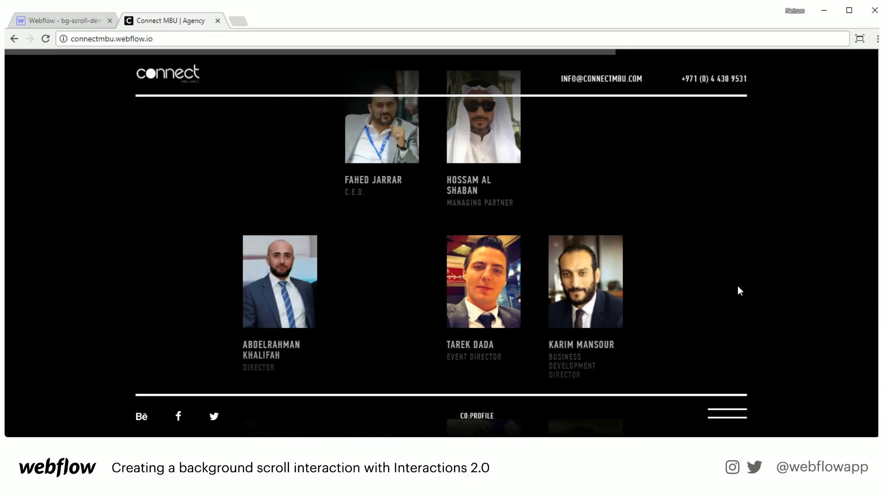
scroll(738, 285, down, 2)
scroll(392, 274, up, 4)
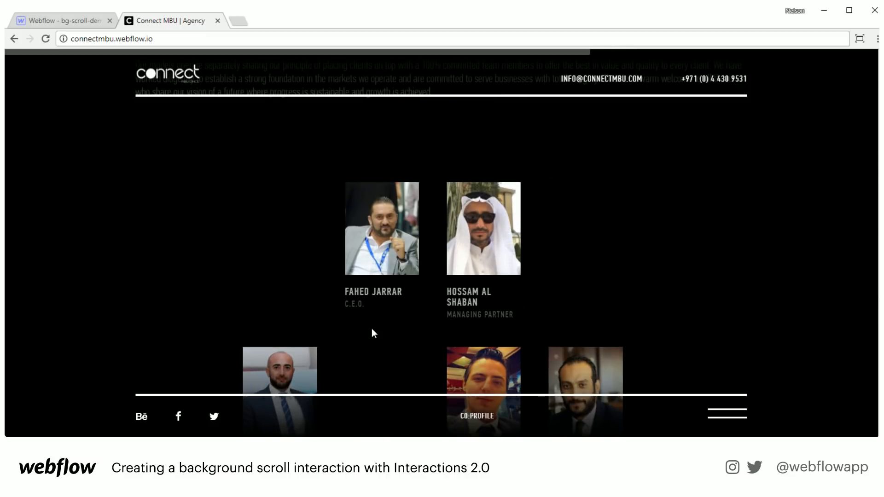
scroll(372, 333, down, 3)
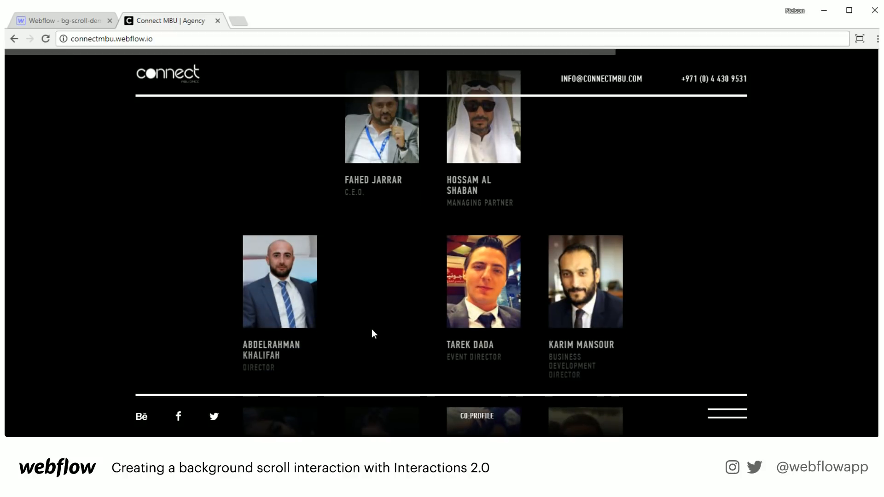
scroll(371, 328, down, 5)
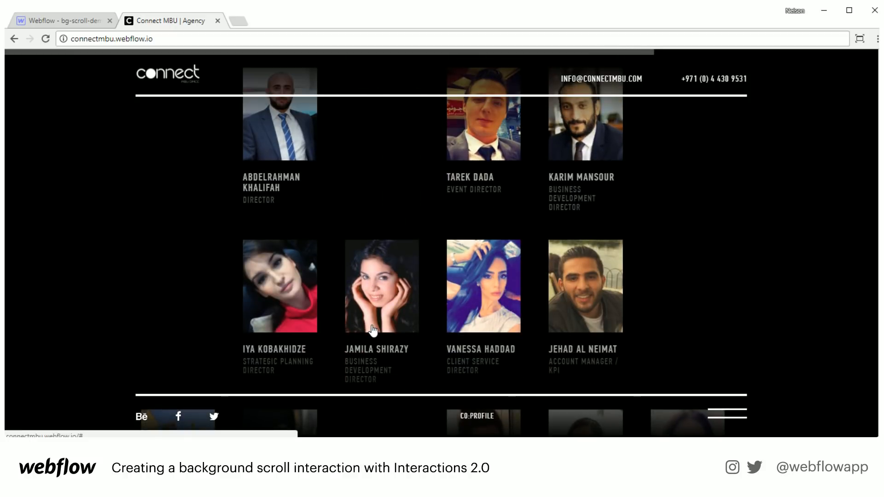
scroll(372, 330, down, 3)
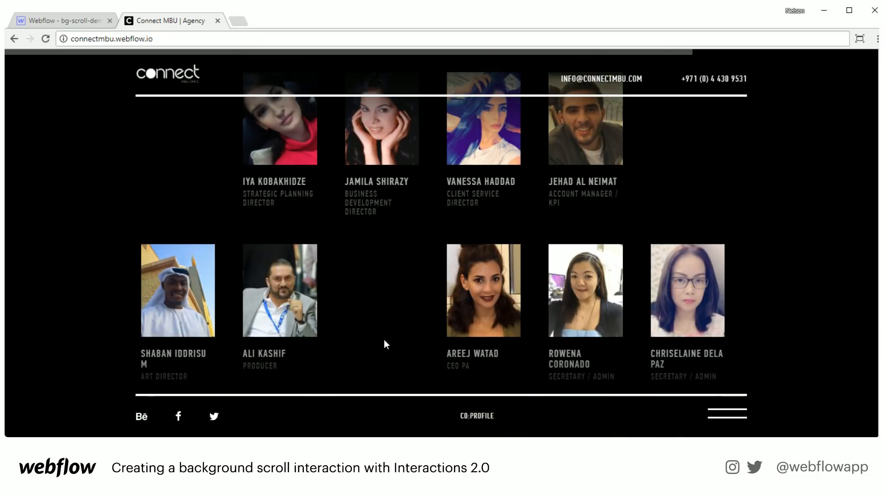
scroll(385, 326, down, 1)
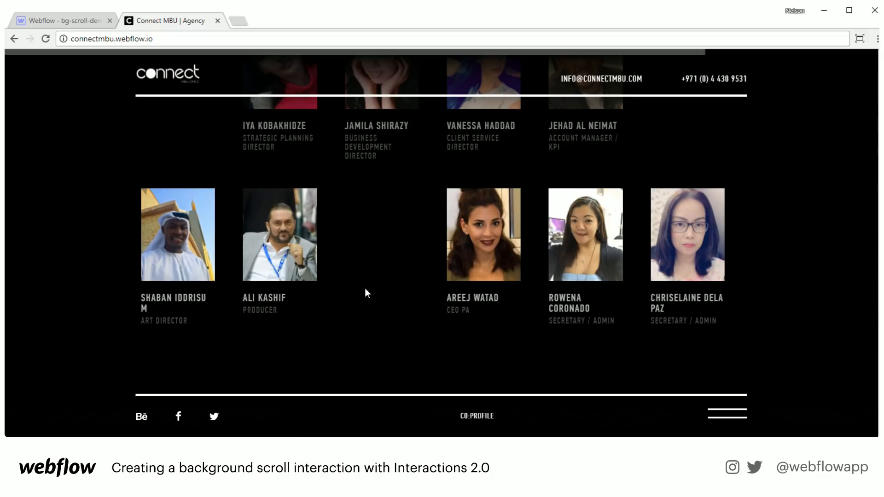
scroll(366, 290, up, 5)
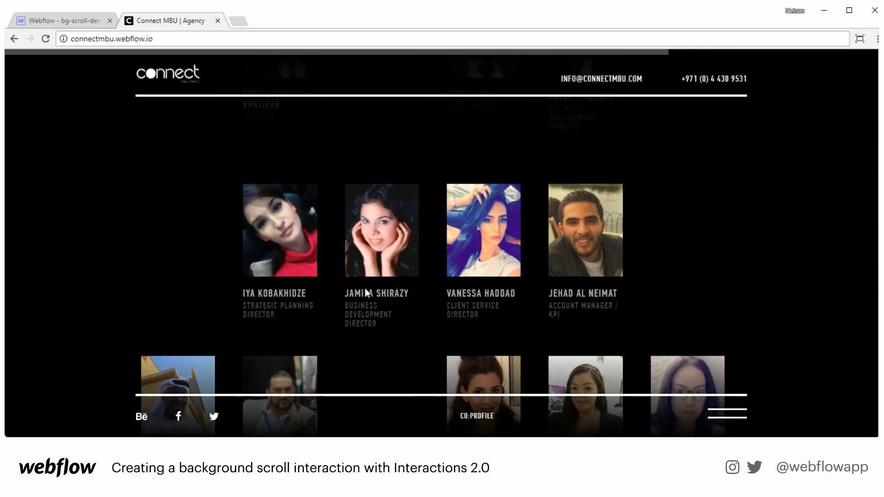
scroll(366, 293, up, 3)
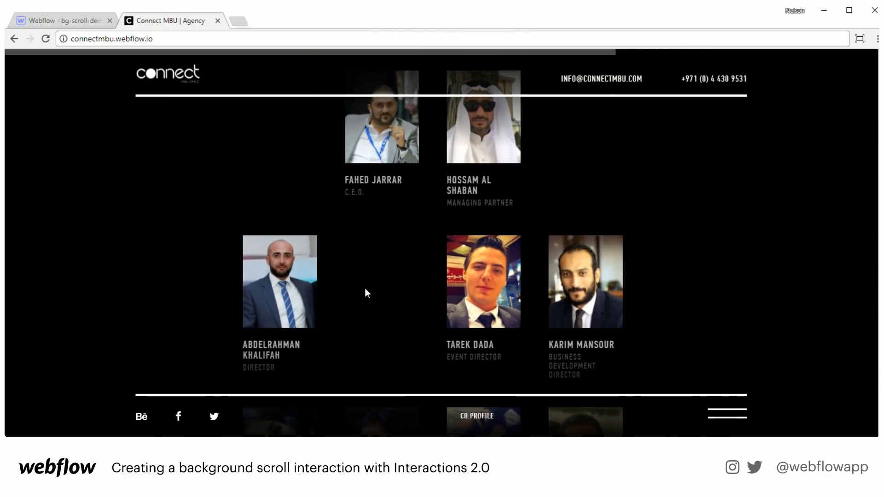
scroll(403, 294, down, 2)
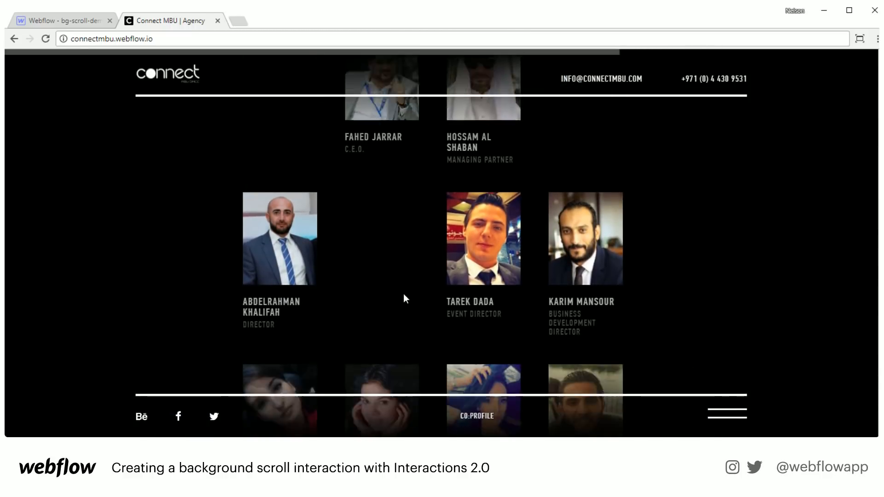
scroll(381, 279, down, 10)
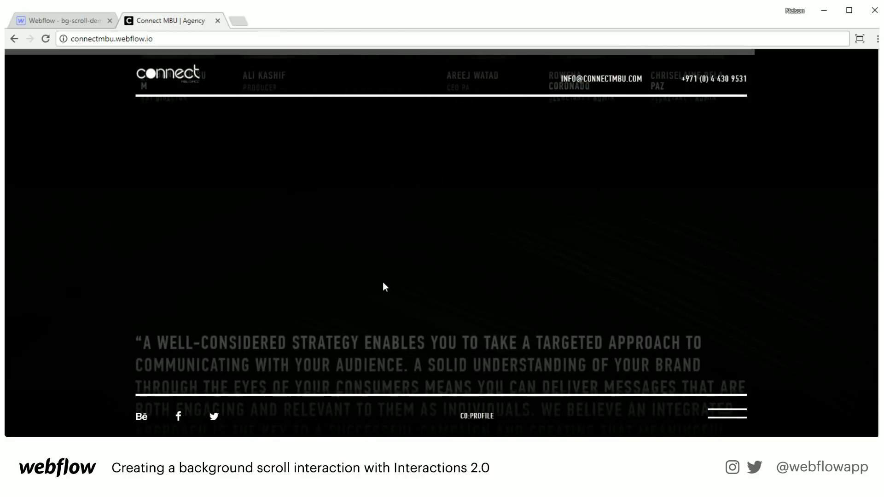
scroll(385, 287, down, 3)
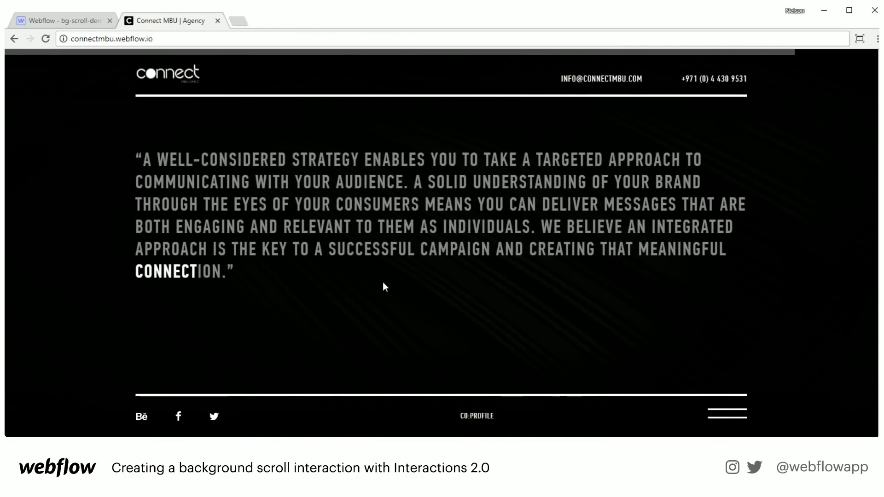
scroll(384, 287, down, 3)
scroll(385, 287, down, 4)
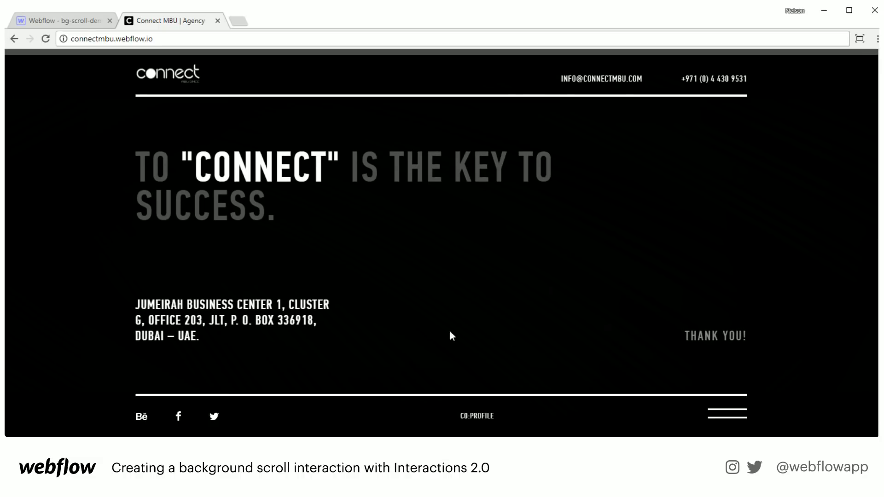
scroll(858, 256, up, 15)
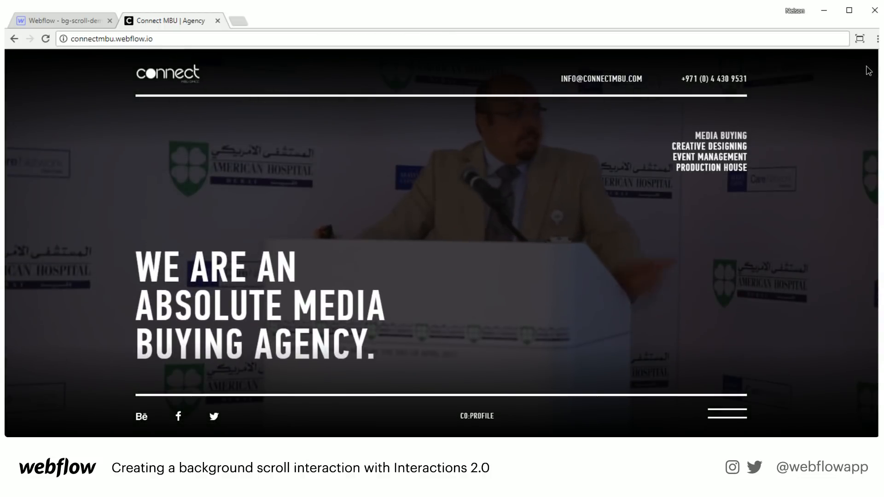
- Scroll to the contact section and open the site's full-screen hamburger menu
scroll(865, 133, down, 10)
scroll(862, 322, down, 6)
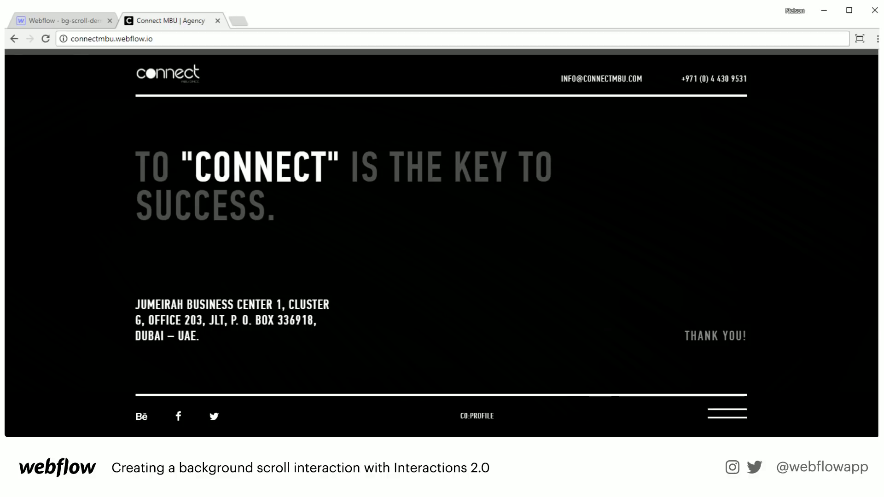
scroll(606, 410, up, 3)
scroll(606, 409, down, 3)
click(727, 423)
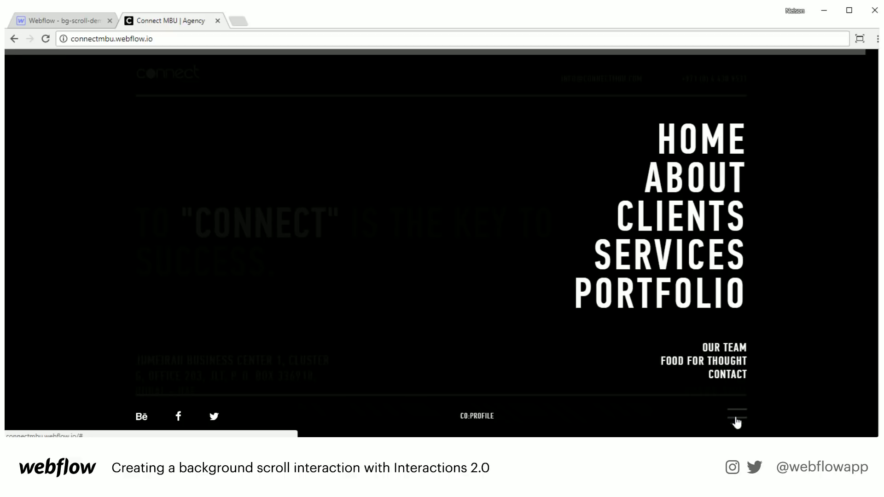
- Reload the site, then use the hamburger menu to jump to About, then Clients
click(47, 38)
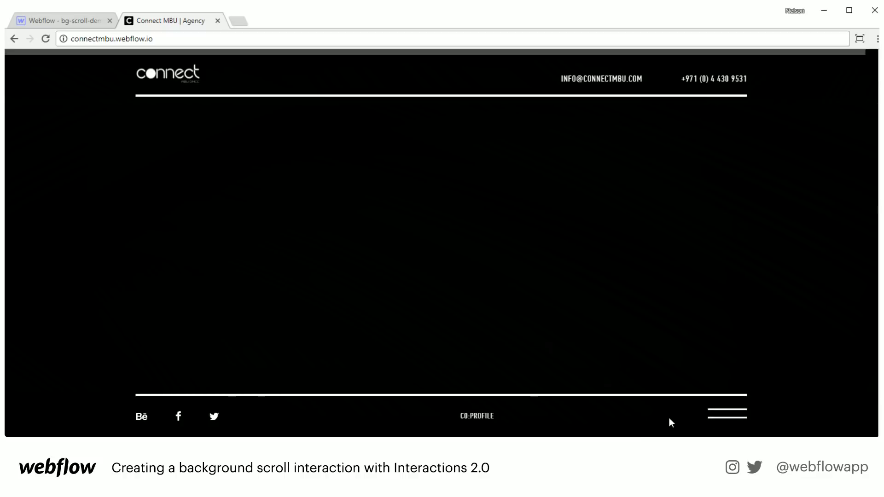
click(726, 415)
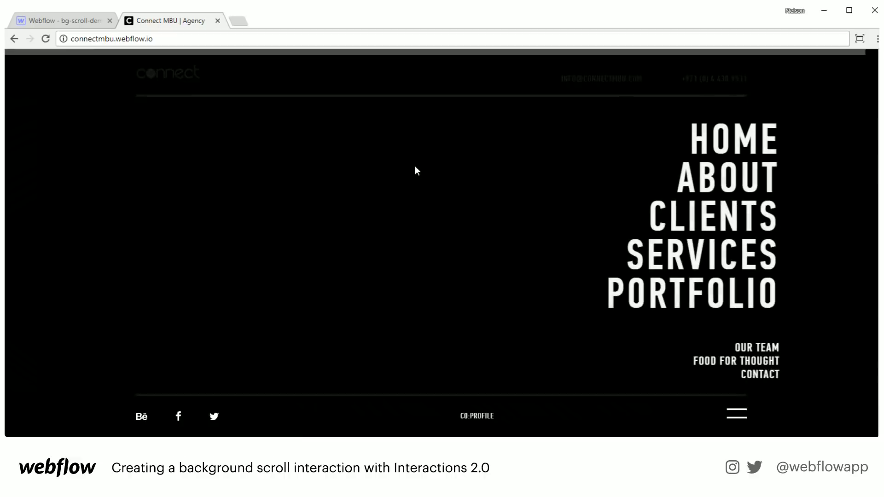
click(710, 181)
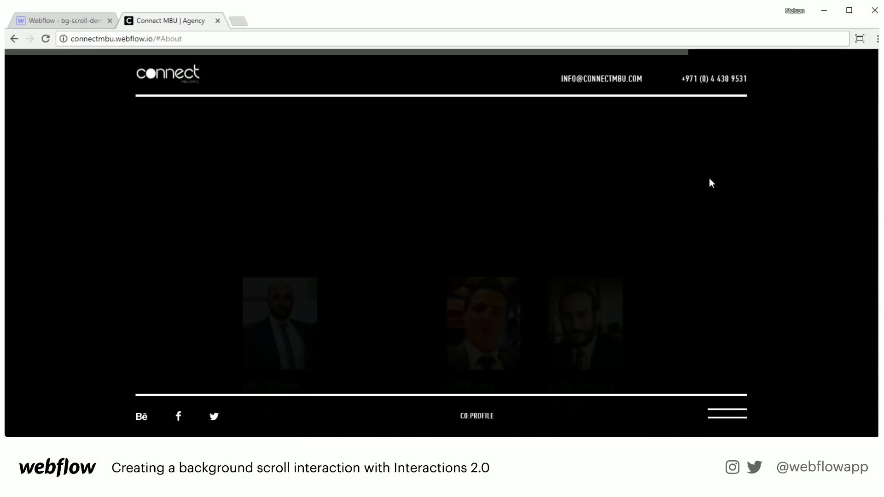
click(726, 415)
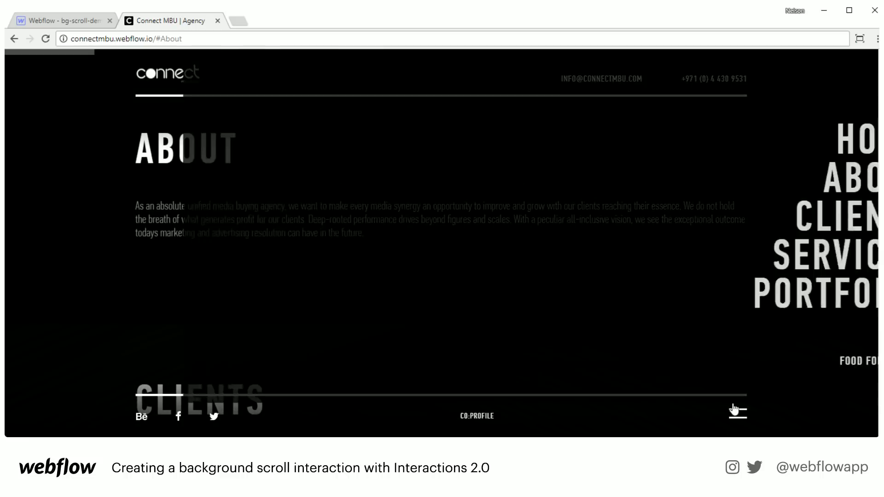
click(719, 223)
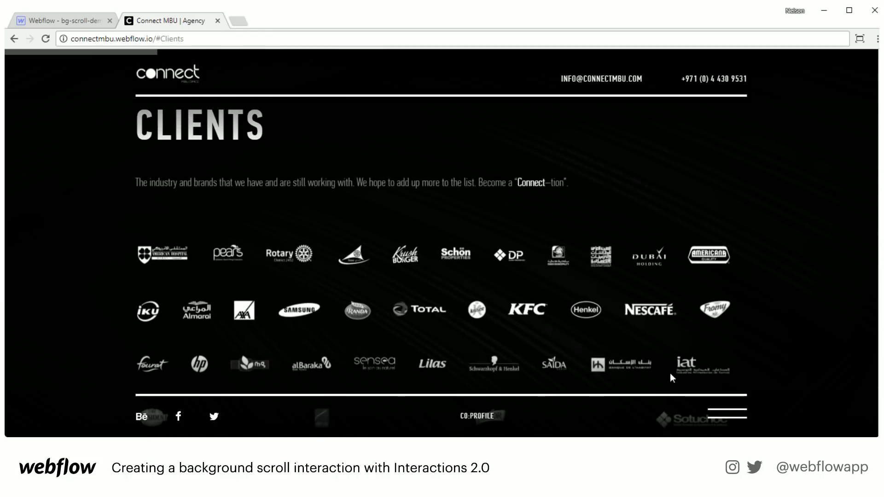
click(729, 417)
click(702, 224)
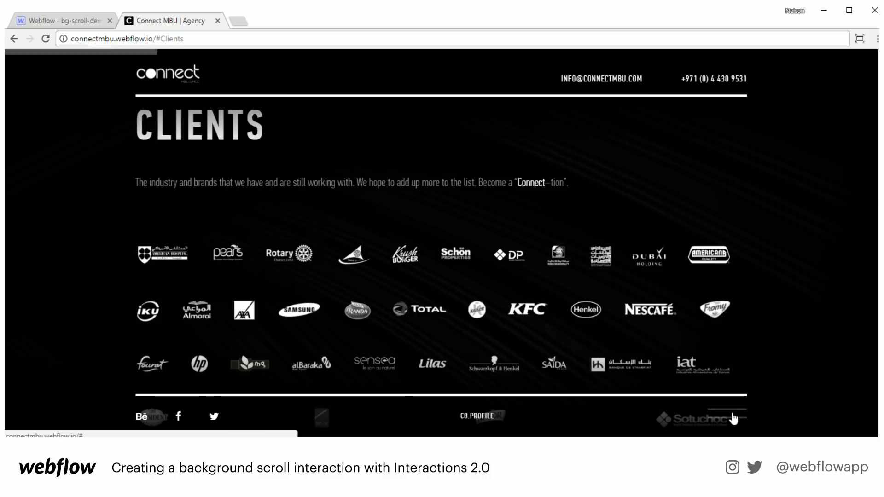
- Scroll past the client logos to Services, then return to the bg-scroll-demo Webflow tab
scroll(680, 410, down, 5)
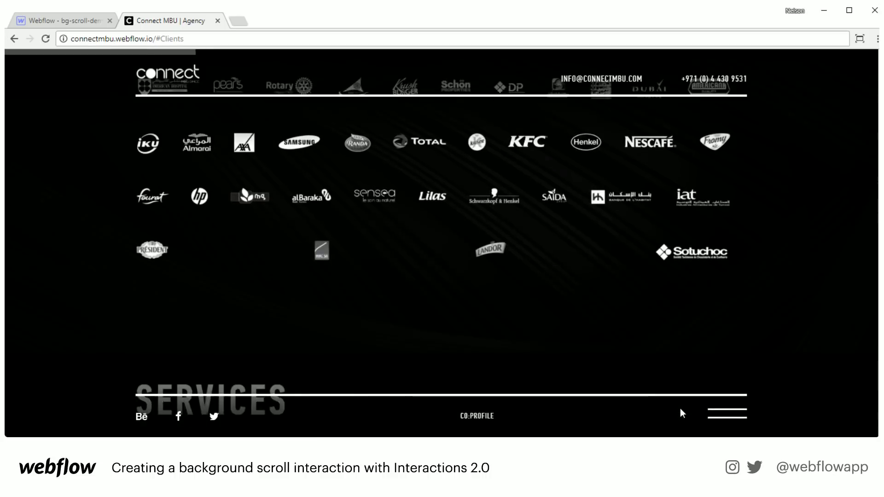
scroll(701, 357, up, 2)
scroll(701, 357, down, 2)
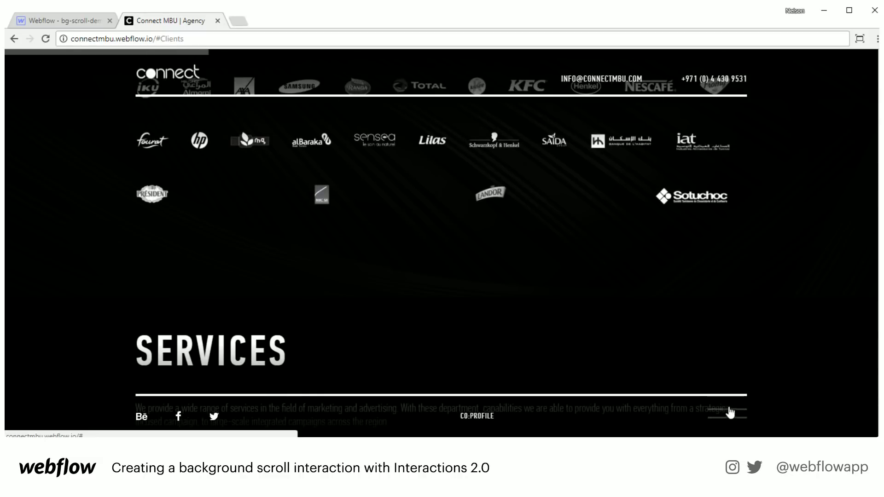
scroll(625, 415, down, 2)
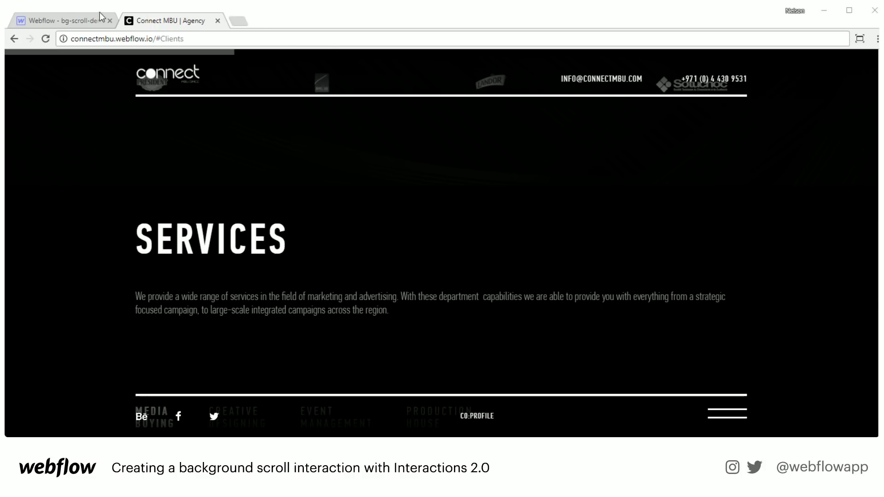
click(65, 19)
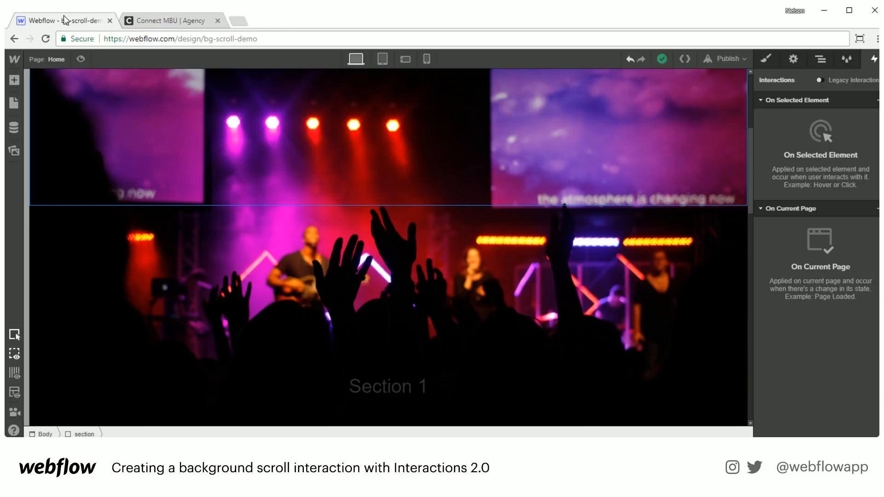